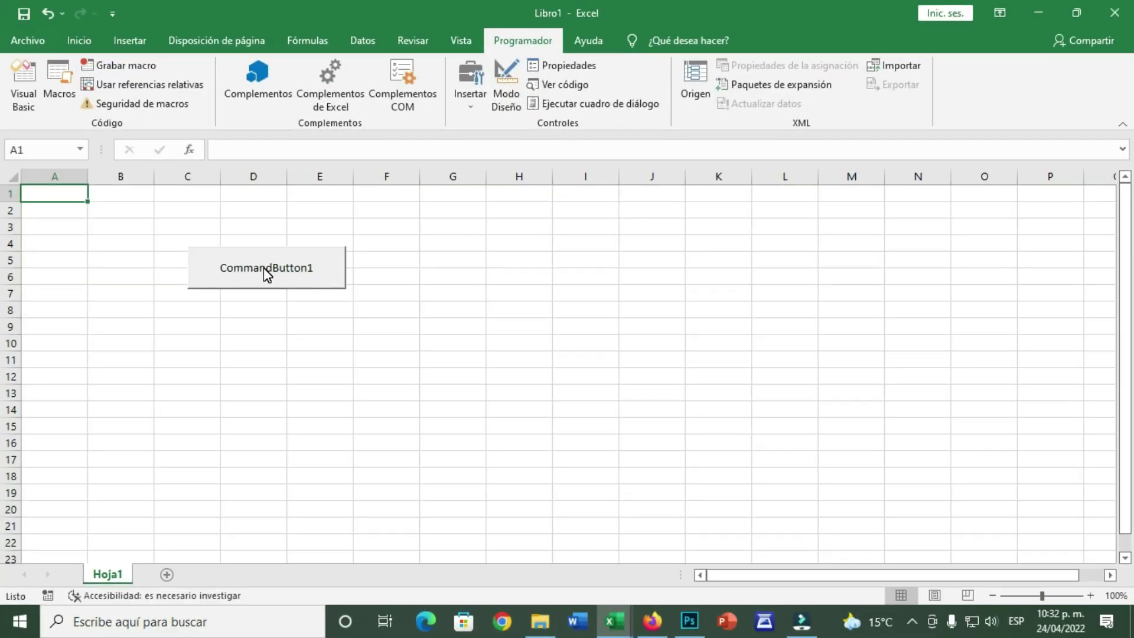
Launch the FORMULARIO DE PRUEBA form from CommandButton1, try its button and text box, then close it.
{"action": "left_click", "coordinate": [263, 268]}
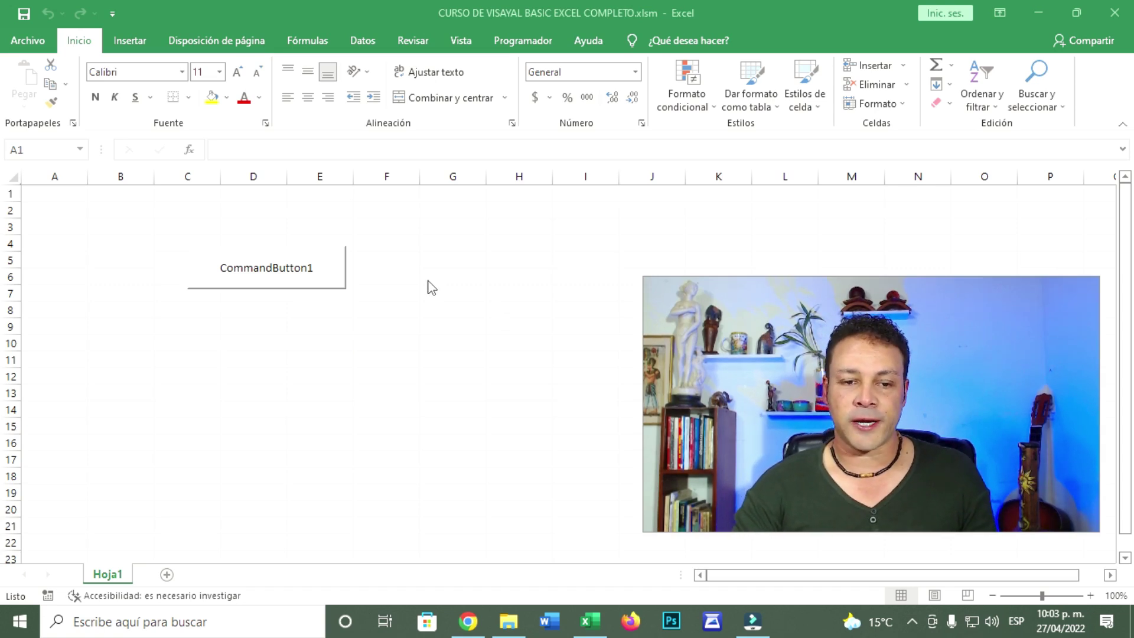
{"action": "left_click", "coordinate": [272, 276]}
{"action": "left_click", "coordinate": [298, 271]}
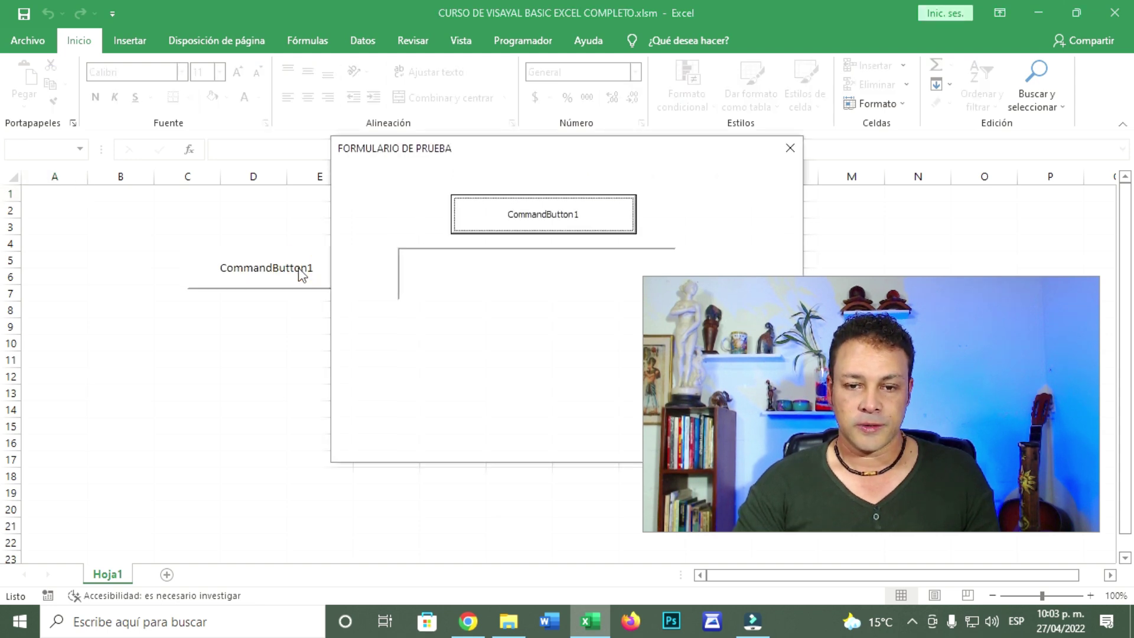
{"action": "left_click_drag", "start_coordinate": [587, 158], "coordinate": [401, 142]}
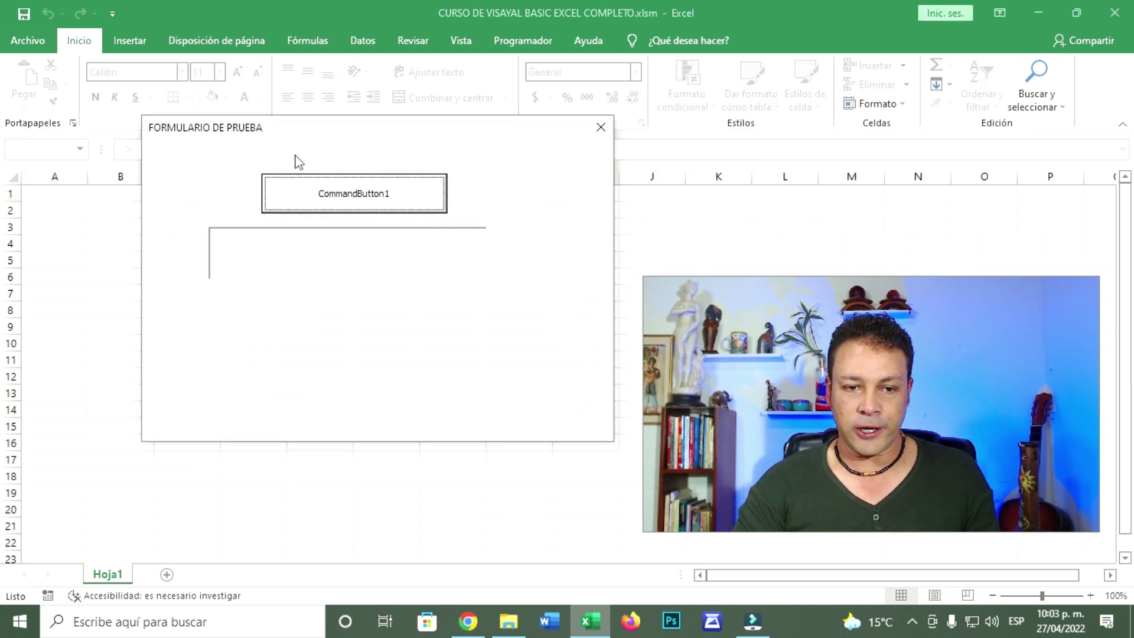
{"action": "left_click_drag", "start_coordinate": [256, 137], "coordinate": [231, 132]}
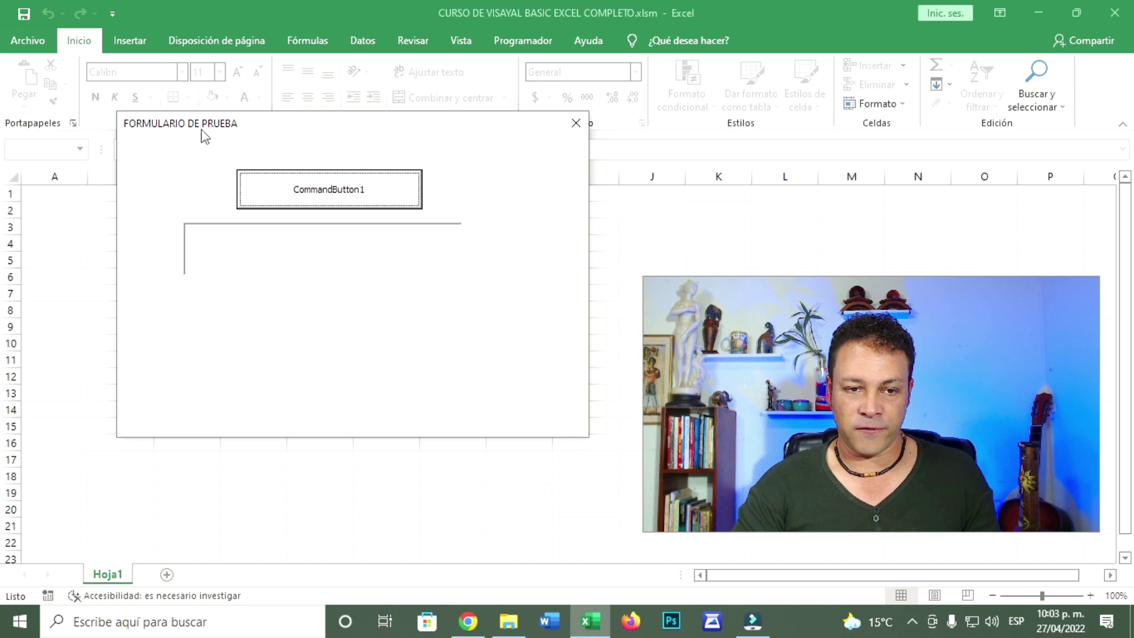
{"action": "left_click", "coordinate": [359, 190]}
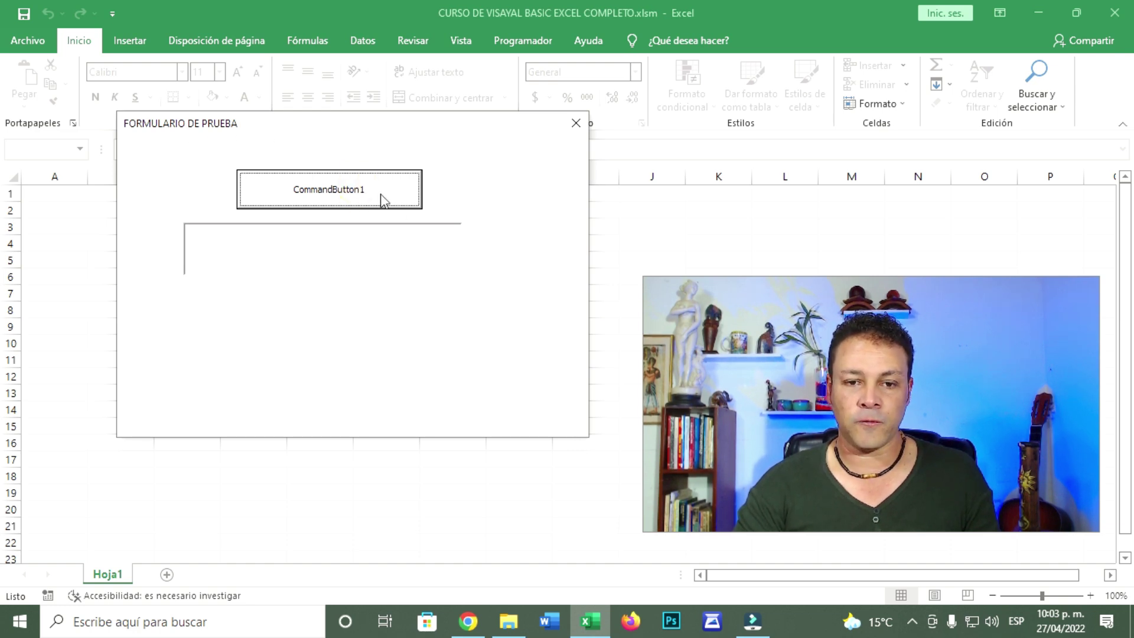
{"action": "left_click", "coordinate": [377, 258]}
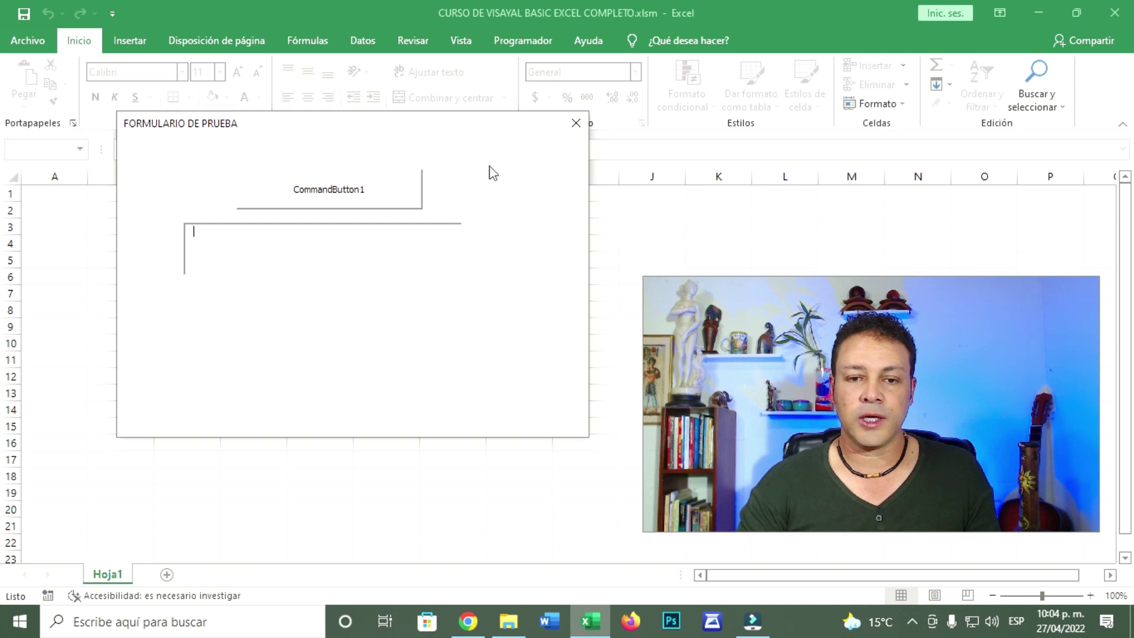
{"action": "left_click", "coordinate": [576, 124]}
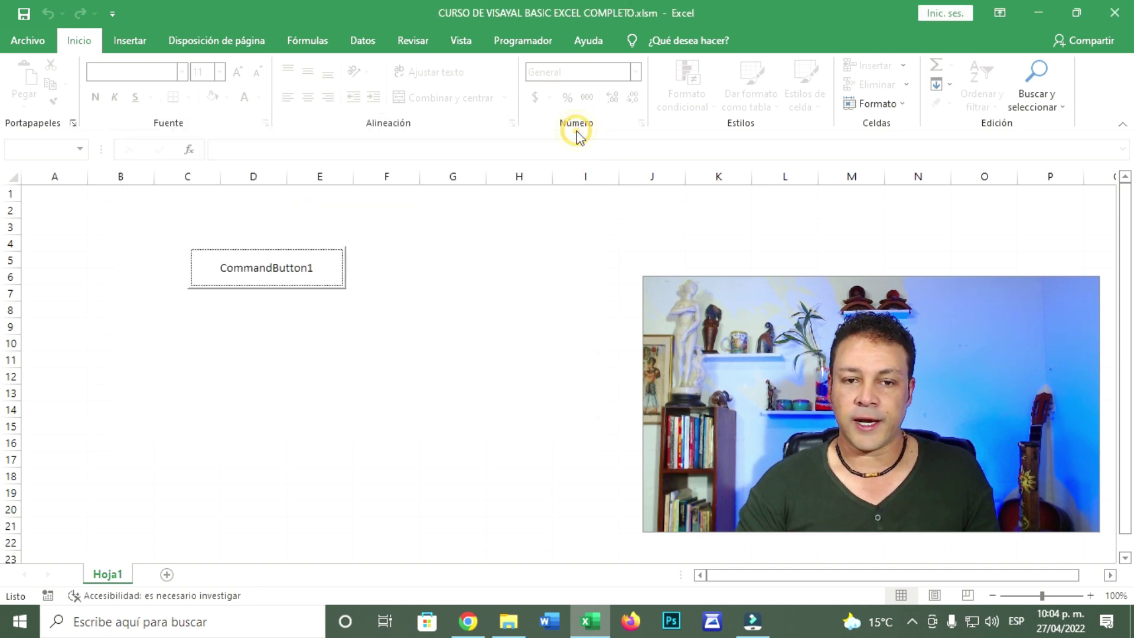
Open the Visual Basic editor from the Programador tab and select the FORMULARIODEPRUEBA form under Formularios.
{"action": "left_click", "coordinate": [536, 43]}
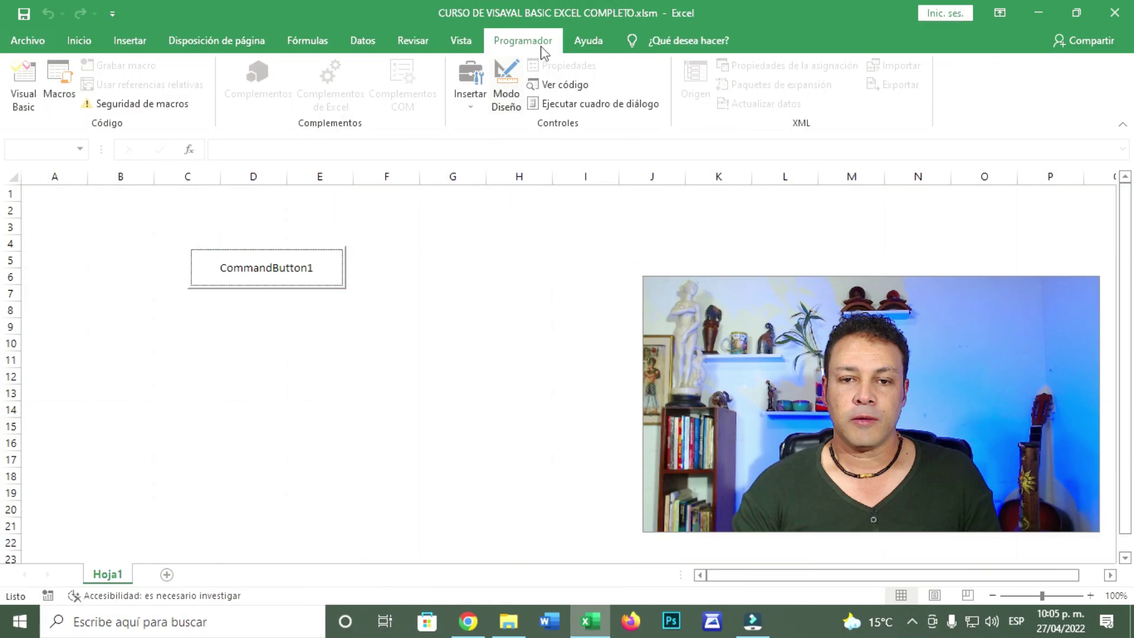
{"action": "left_click", "coordinate": [25, 82]}
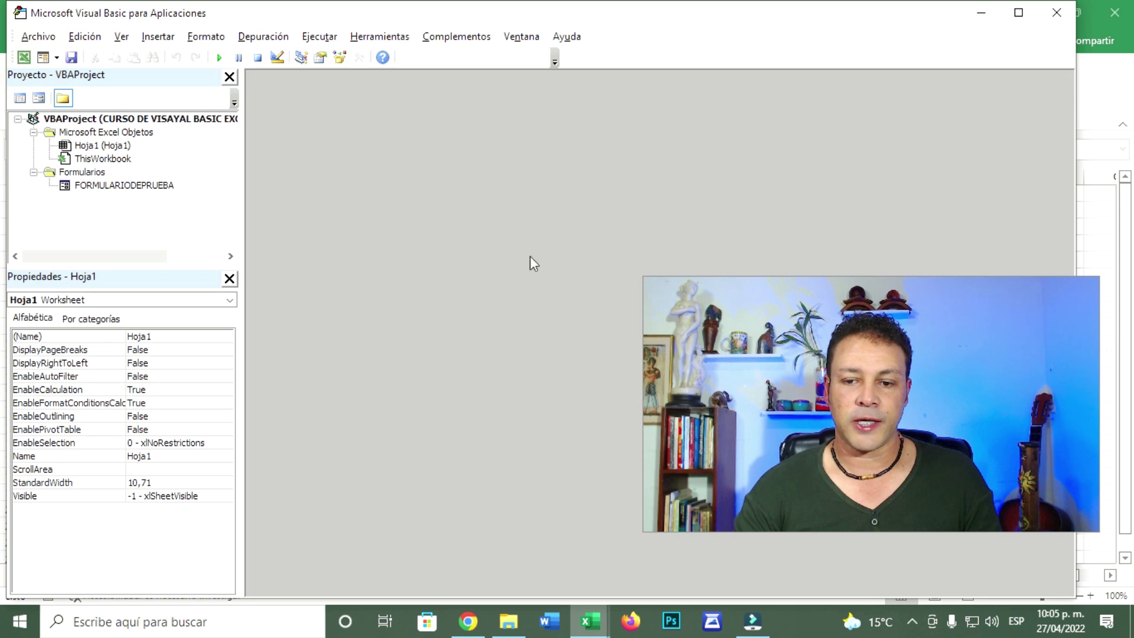
{"action": "left_click", "coordinate": [756, 331]}
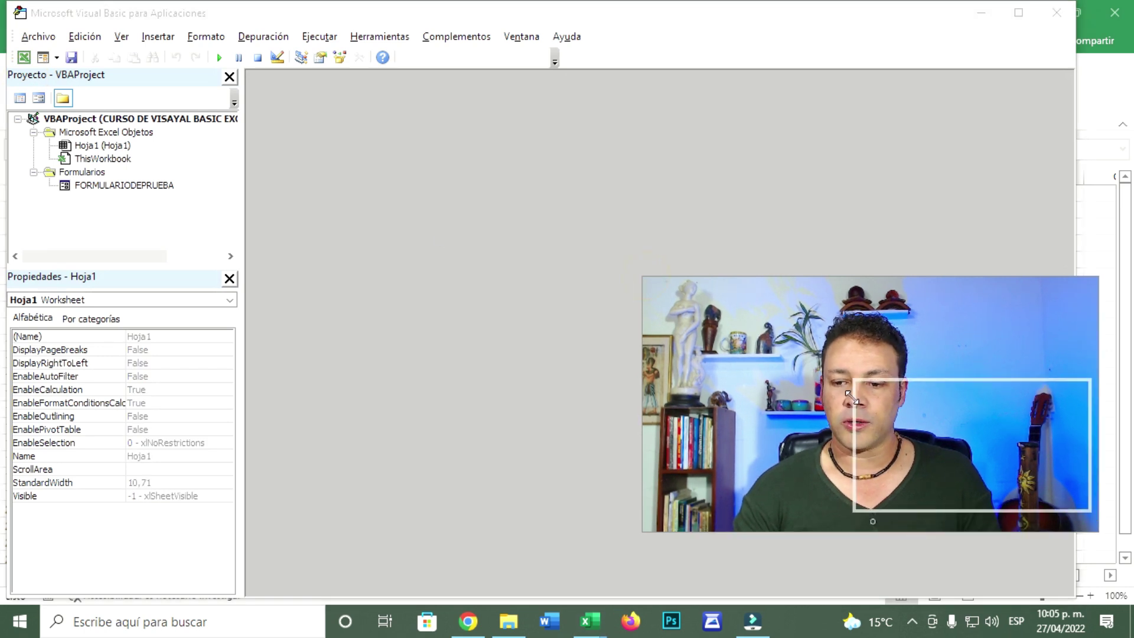
{"action": "left_click_drag", "start_coordinate": [648, 278], "coordinate": [860, 411]}
{"action": "mouse_move", "coordinate": [1016, 456]}
{"action": "left_mouse_down"}
{"action": "mouse_move", "coordinate": [1022, 543]}
{"action": "mouse_move", "coordinate": [1052, 111]}
{"action": "left_mouse_up"}
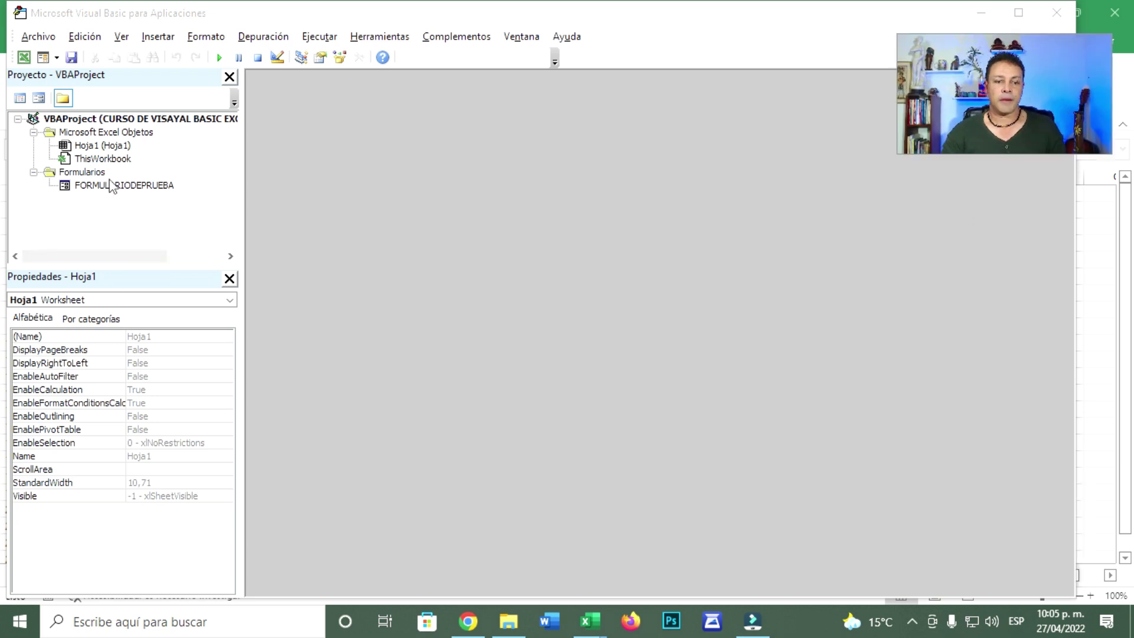
{"action": "left_click", "coordinate": [112, 187]}
Open the FORMULARIODEPRUEBA designer and set CommandButton1's Font to Lemon.
{"action": "double_click", "coordinate": [112, 186]}
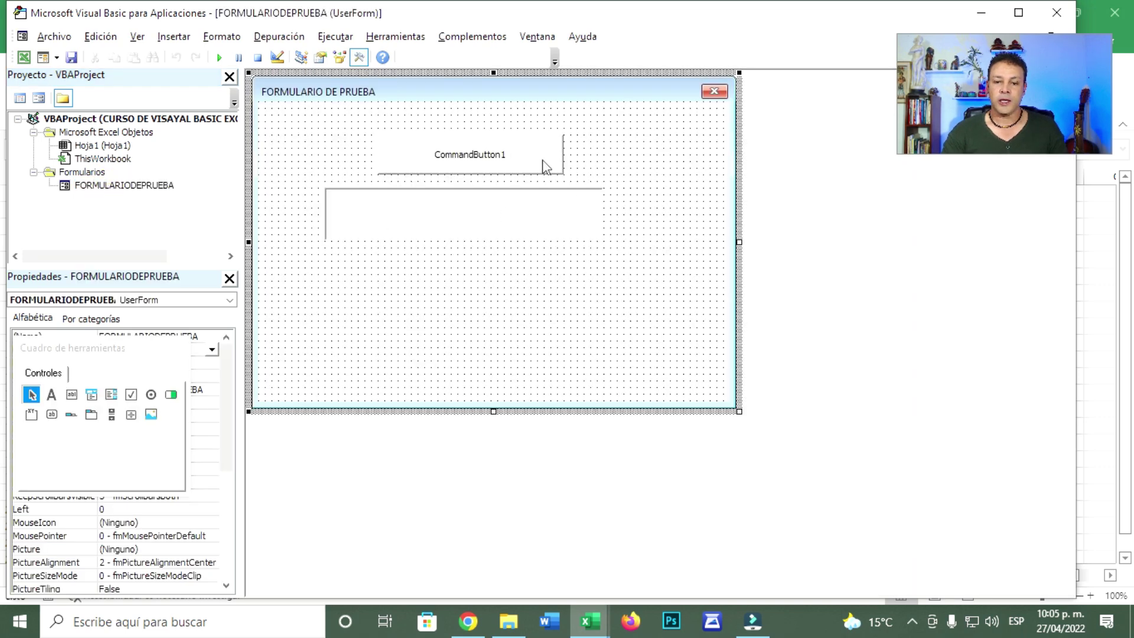
{"action": "left_click", "coordinate": [543, 163]}
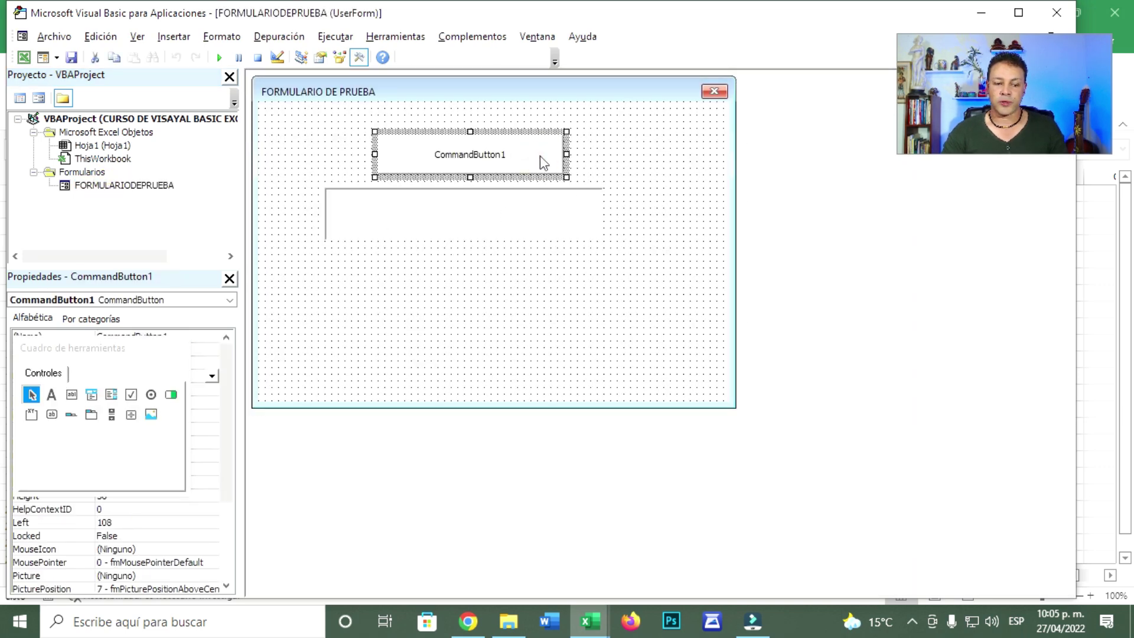
{"action": "left_click_drag", "start_coordinate": [104, 369], "coordinate": [964, 285]}
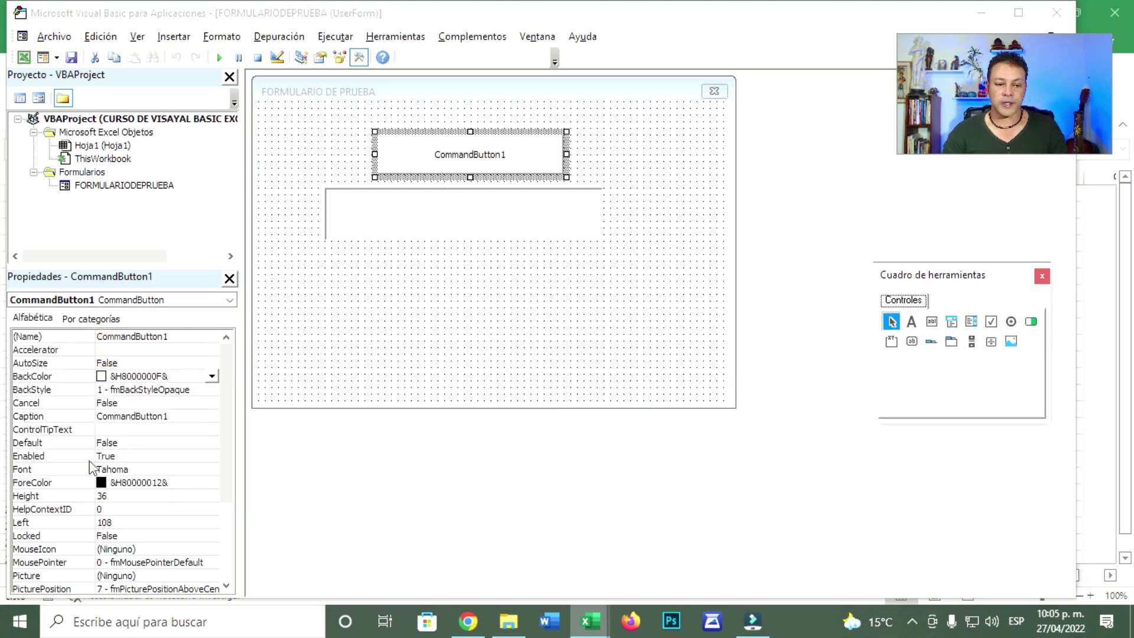
{"action": "left_click", "coordinate": [122, 469]}
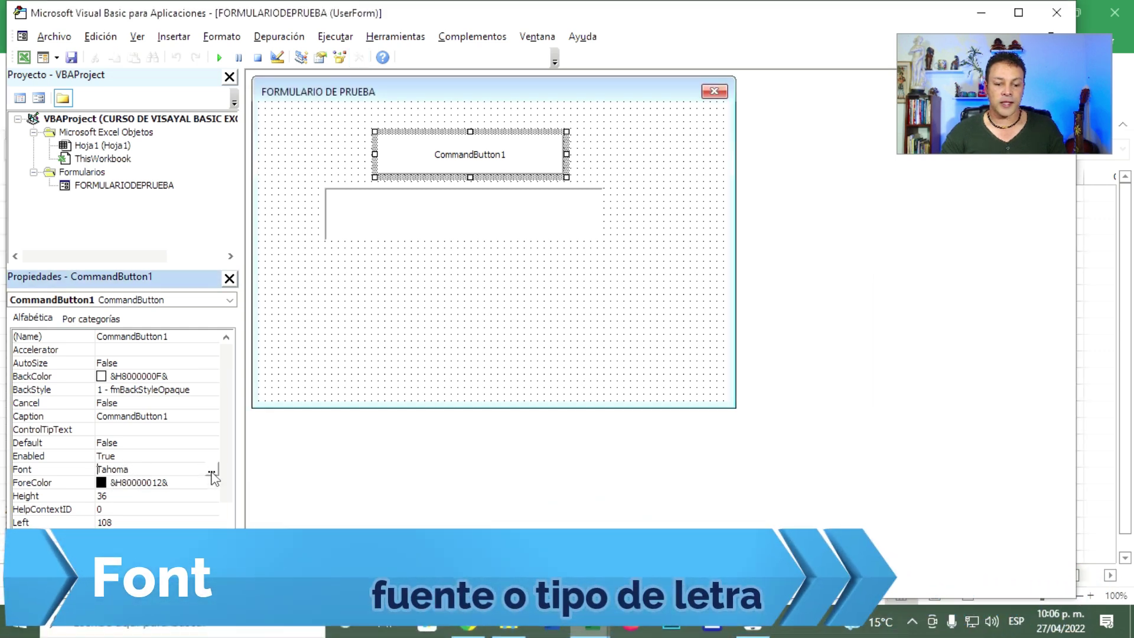
{"action": "left_click", "coordinate": [211, 471]}
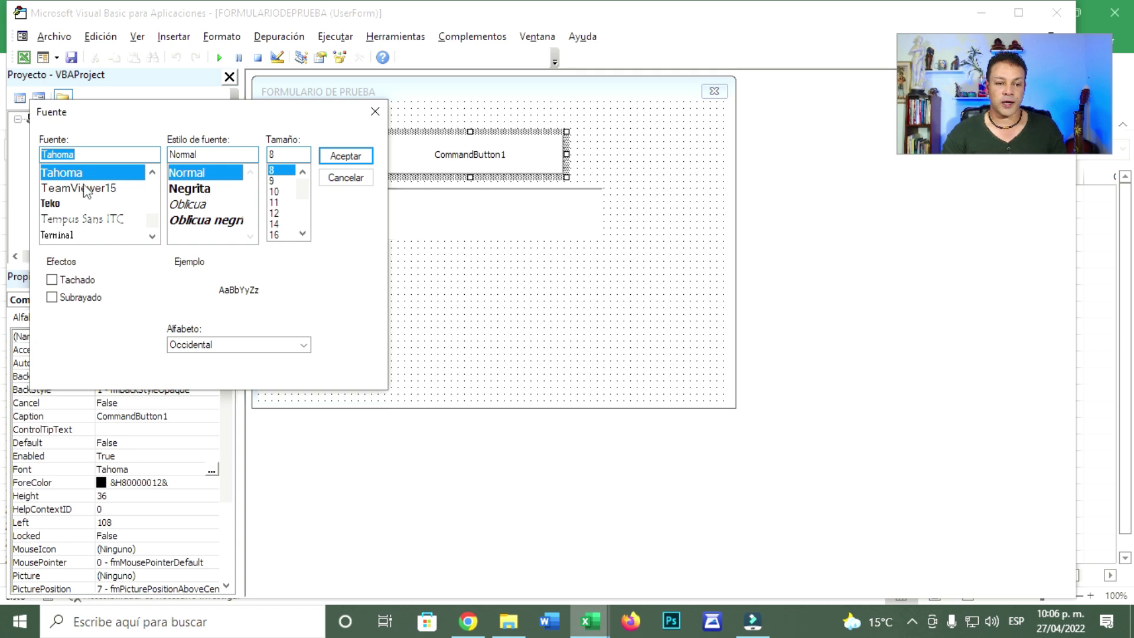
{"action": "left_click_drag", "start_coordinate": [152, 223], "coordinate": [153, 204]}
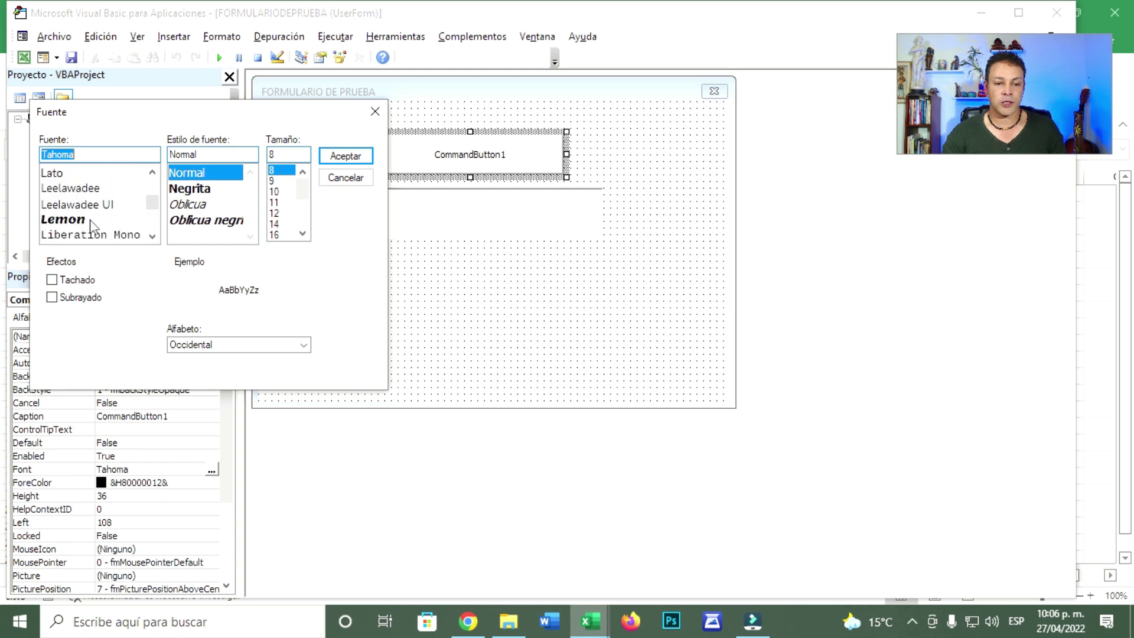
{"action": "left_click", "coordinate": [87, 224]}
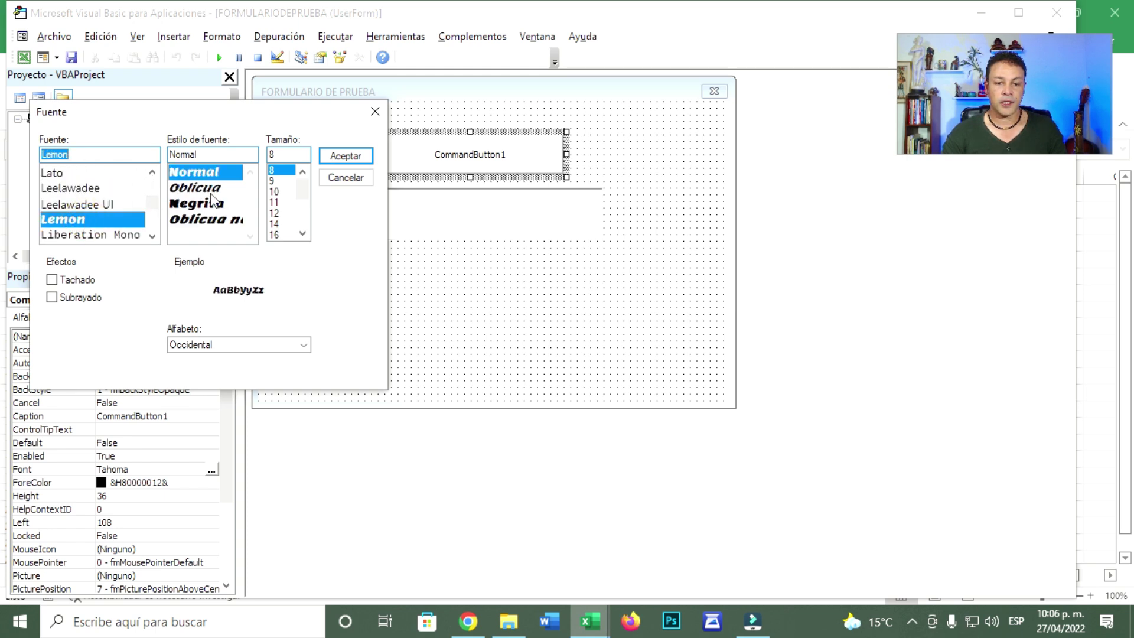
{"action": "left_click", "coordinate": [345, 157]}
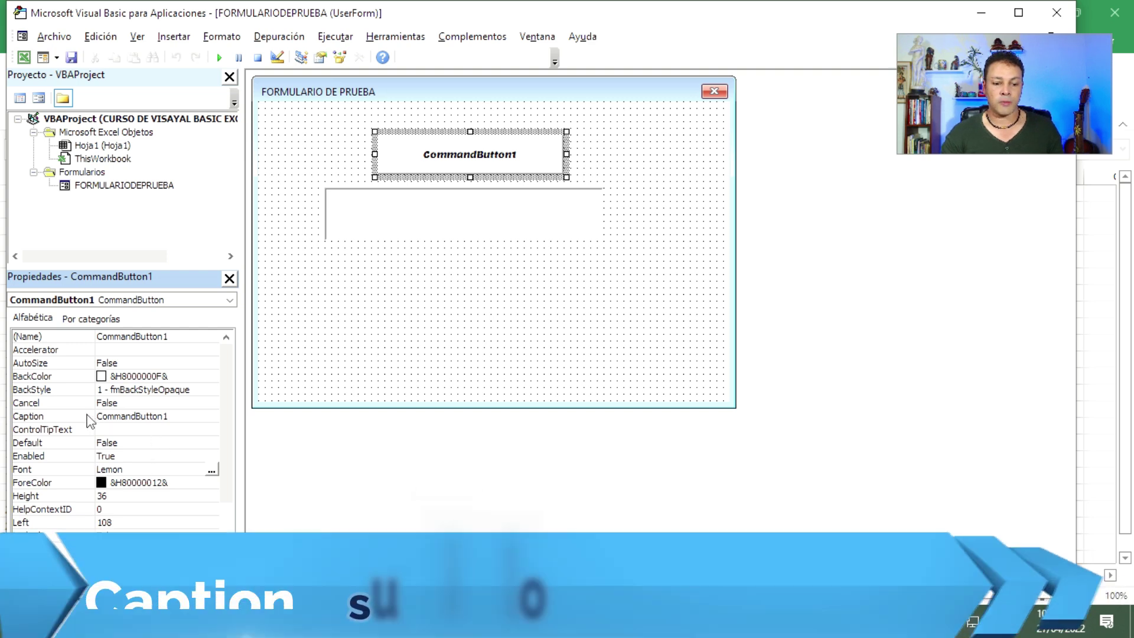
Change CommandButton1's Caption to 'insertar texto'.
{"action": "left_click", "coordinate": [180, 419]}
{"action": "left_click", "coordinate": [122, 416]}
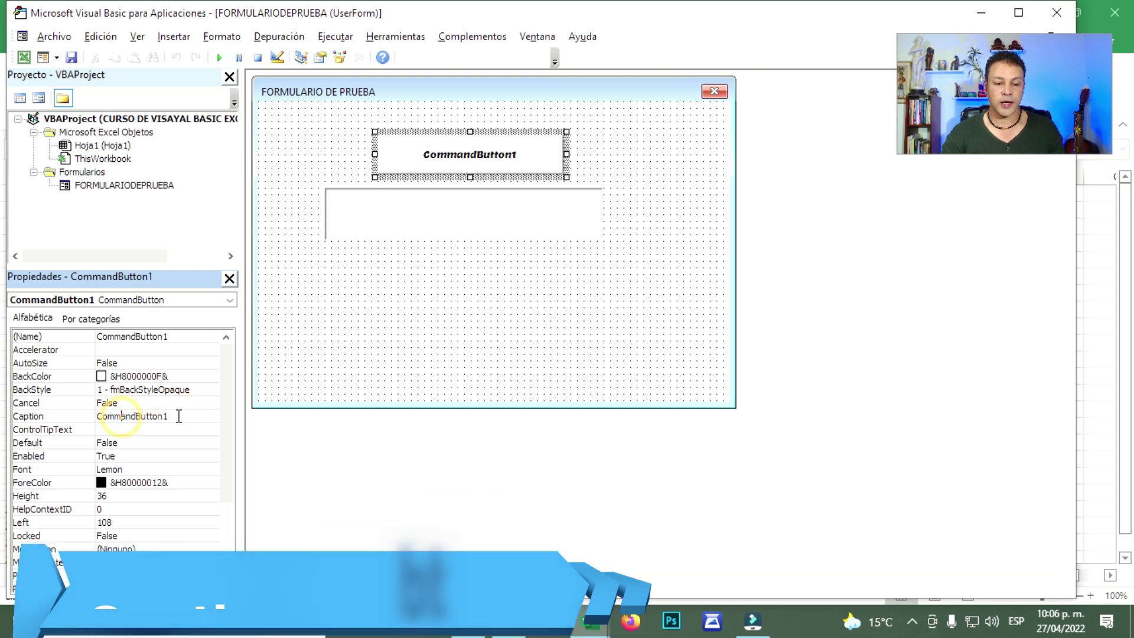
{"action": "double_click", "coordinate": [179, 416]}
{"action": "type", "text": "insertar texto"}
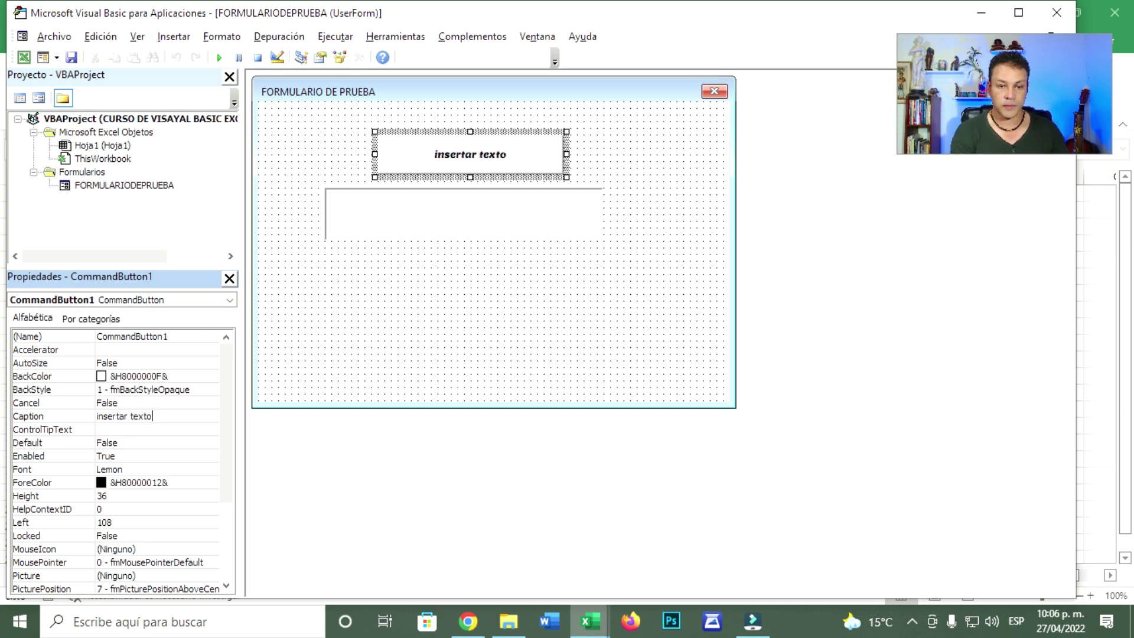
{"action": "left_click", "coordinate": [514, 323]}
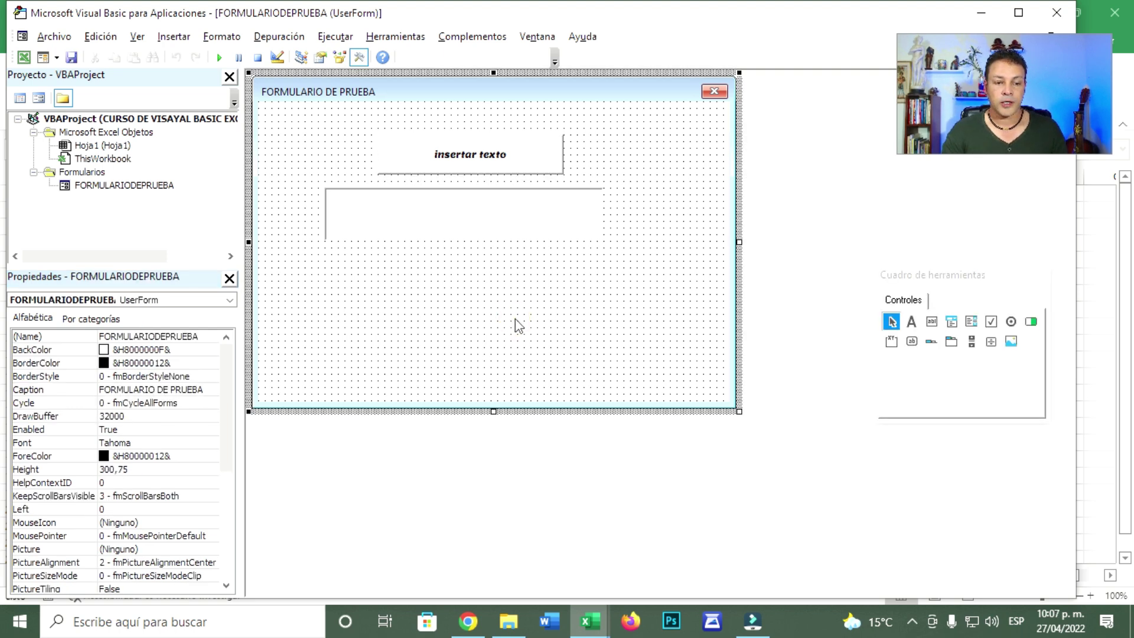
{"action": "left_click", "coordinate": [543, 156]}
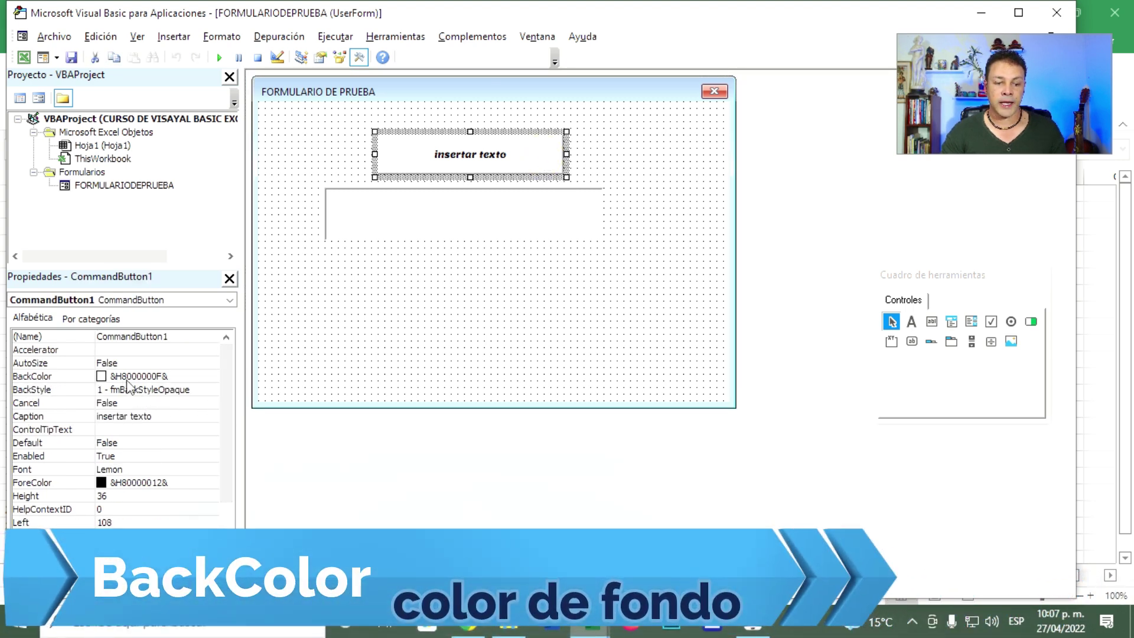
Set the insertar texto button's BackColor to yellow (&H0000FFFF&) from the Paleta tab.
{"action": "left_click", "coordinate": [185, 377]}
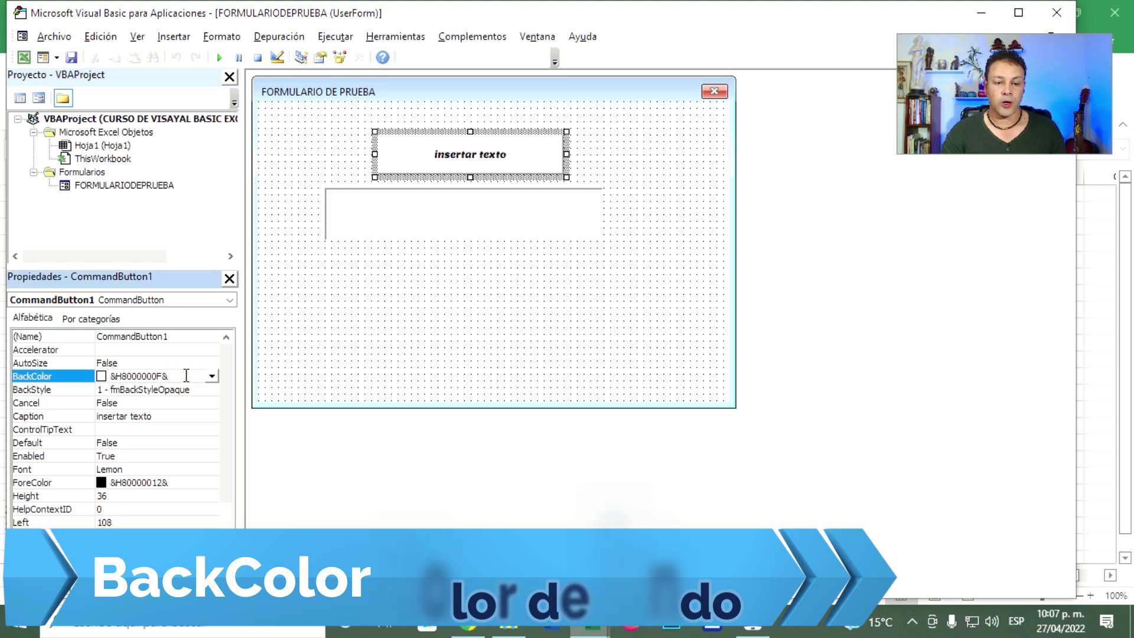
{"action": "left_click", "coordinate": [212, 377]}
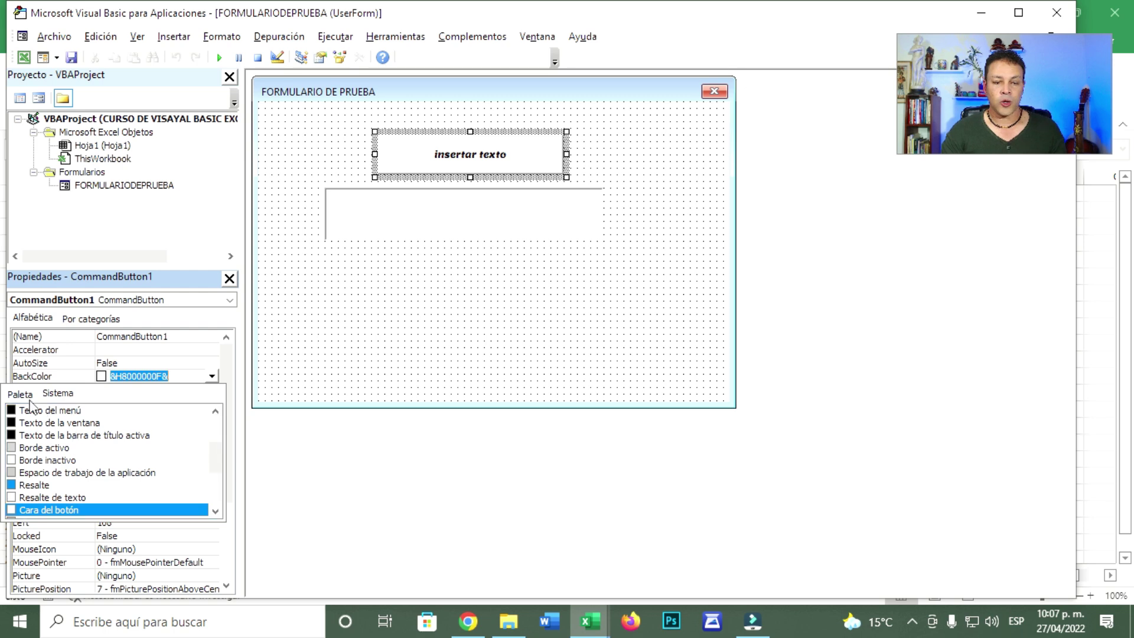
{"action": "left_click", "coordinate": [20, 394]}
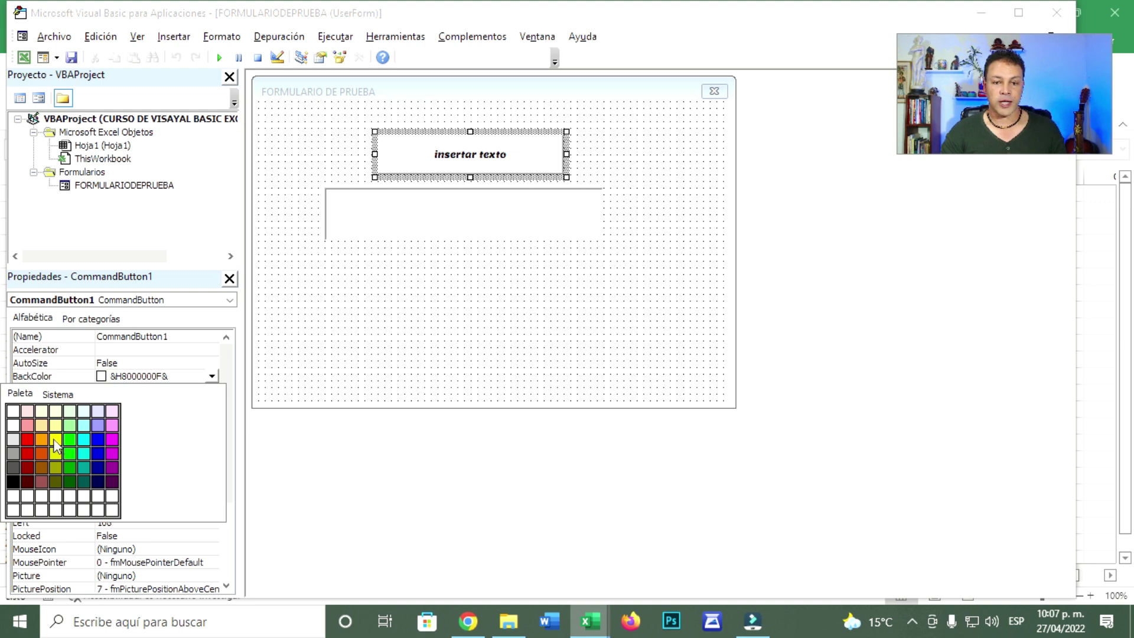
{"action": "left_click", "coordinate": [55, 446]}
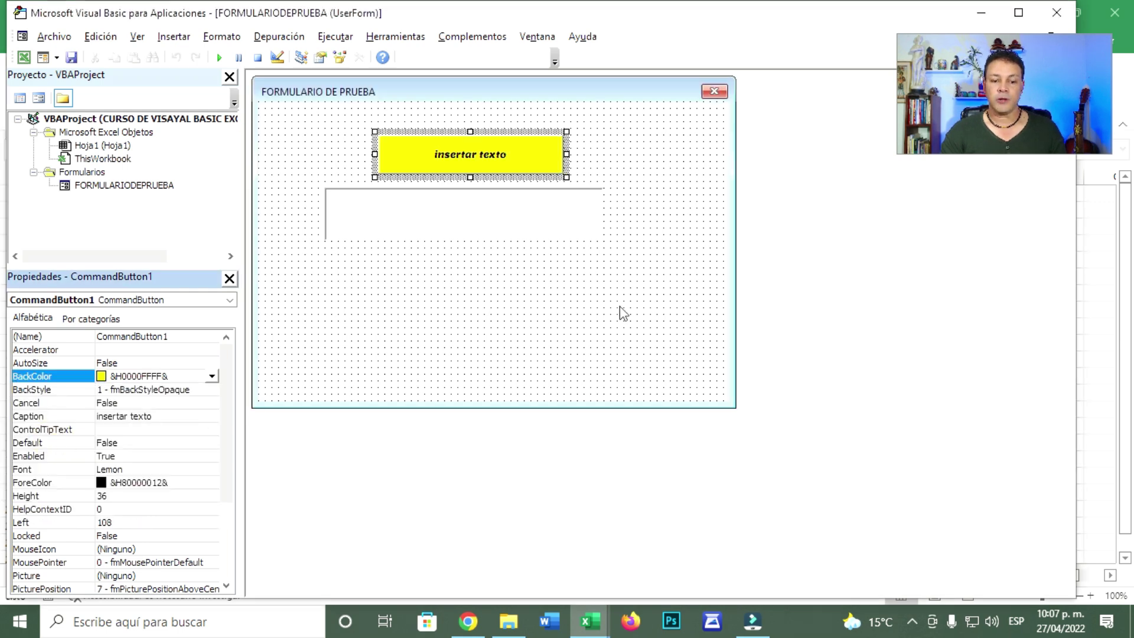
{"action": "left_click", "coordinate": [663, 165]}
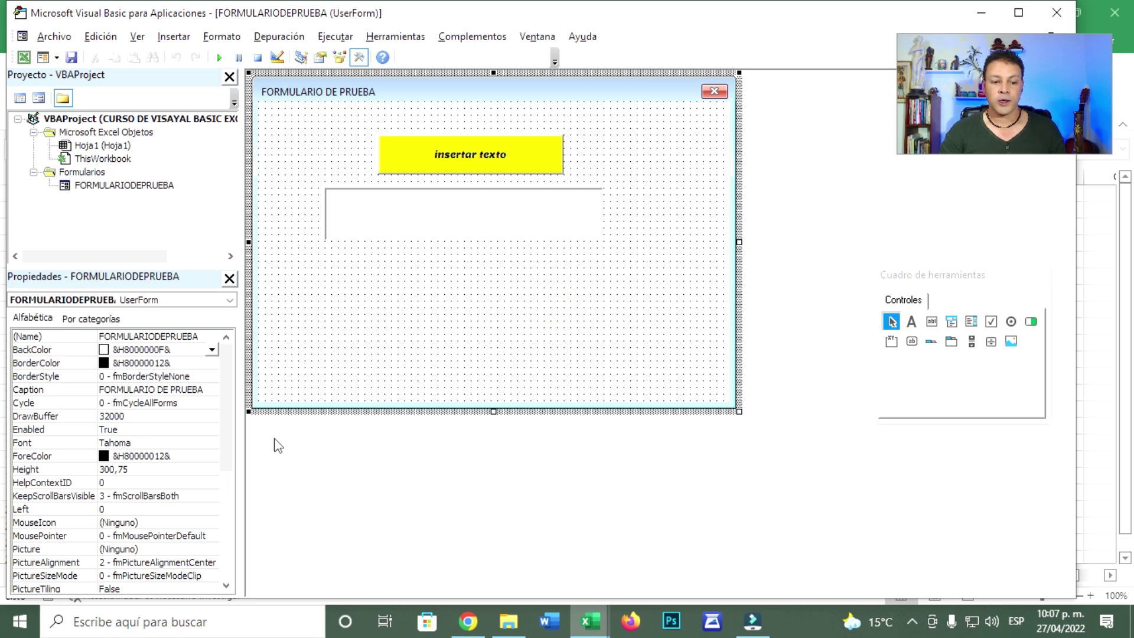
Open Cargar imagen for the form's Picture property, then switch to a new Chrome tab.
{"action": "left_click_drag", "start_coordinate": [234, 428], "coordinate": [235, 488]}
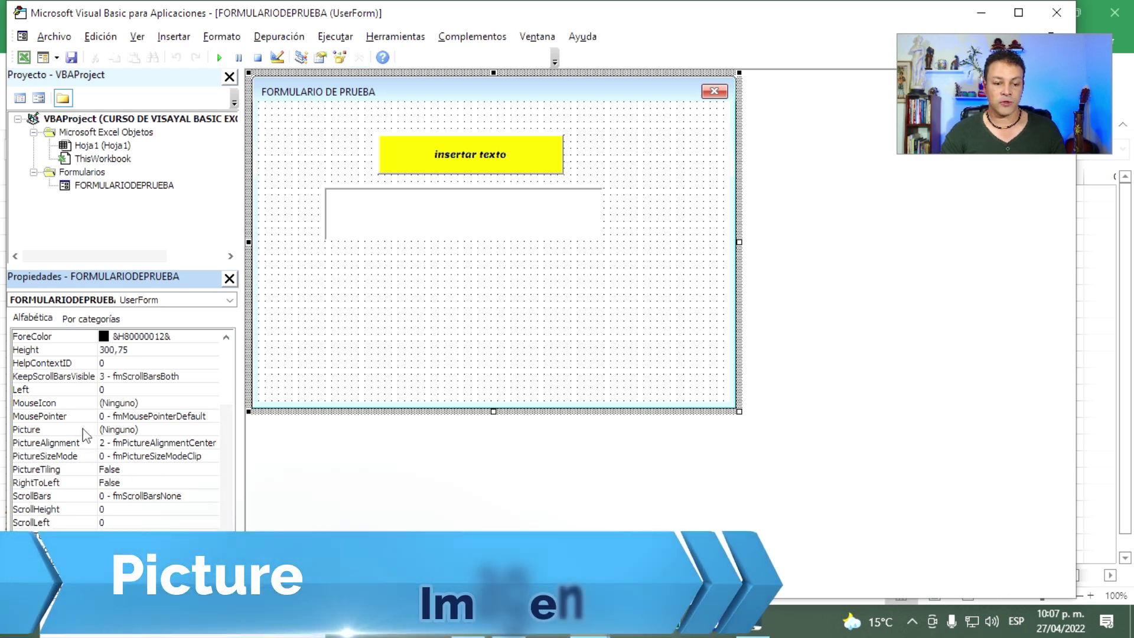
{"action": "left_click", "coordinate": [116, 429]}
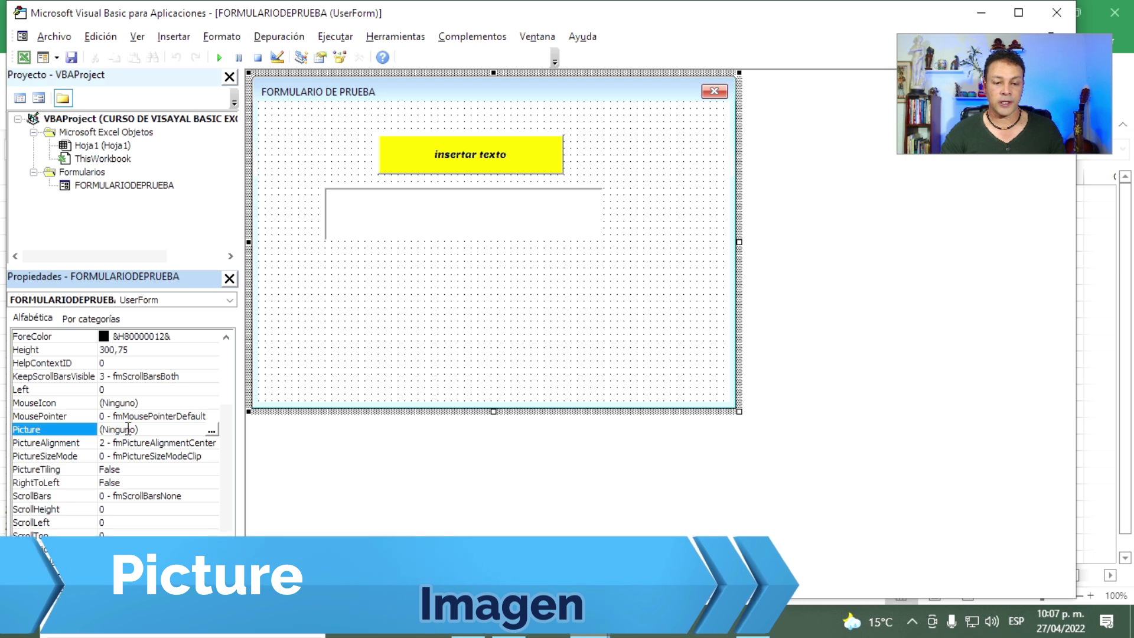
{"action": "left_click", "coordinate": [212, 435]}
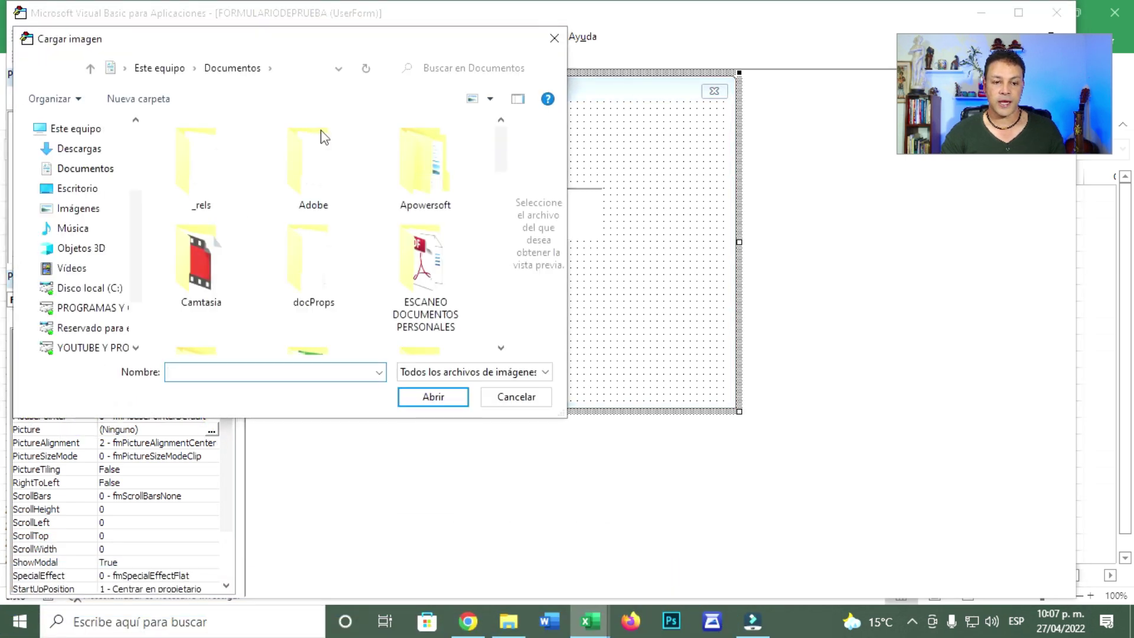
{"action": "left_click", "coordinate": [469, 625]}
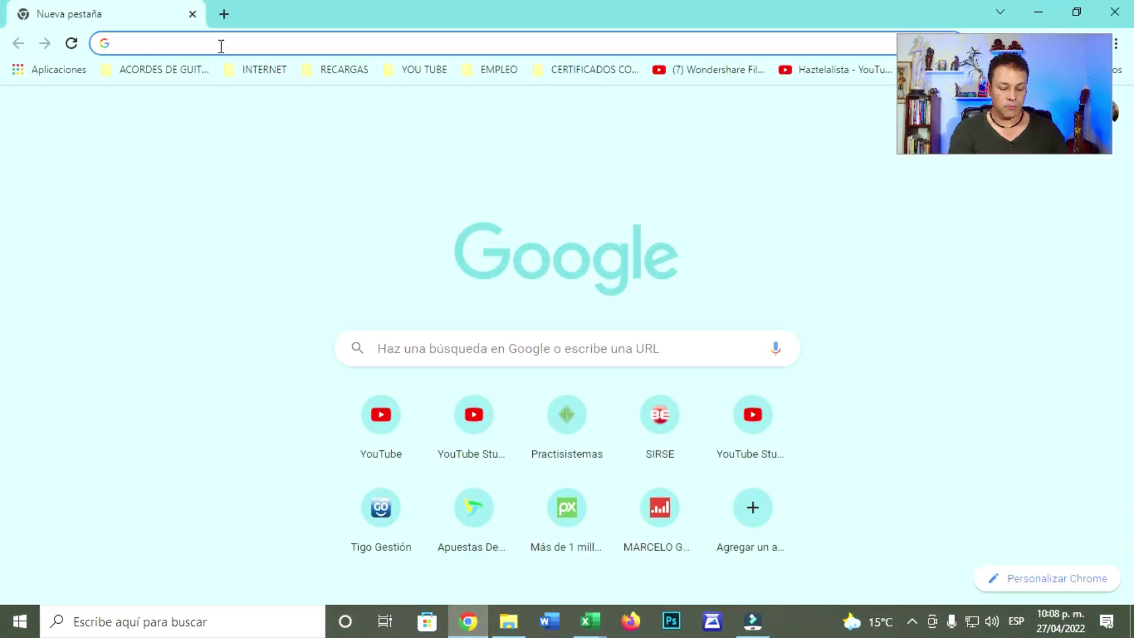
Search Google Images for 'fondo azul' vector backgrounds, limited to large size.
{"action": "type", "text": "fondo "}
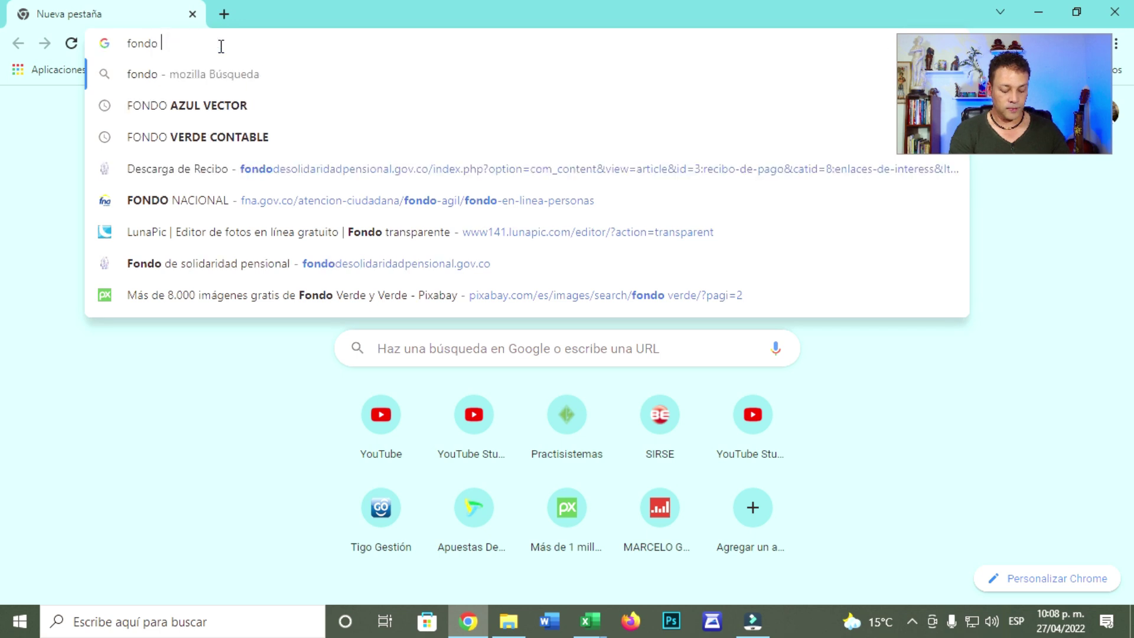
{"action": "type", "text": "azul"}
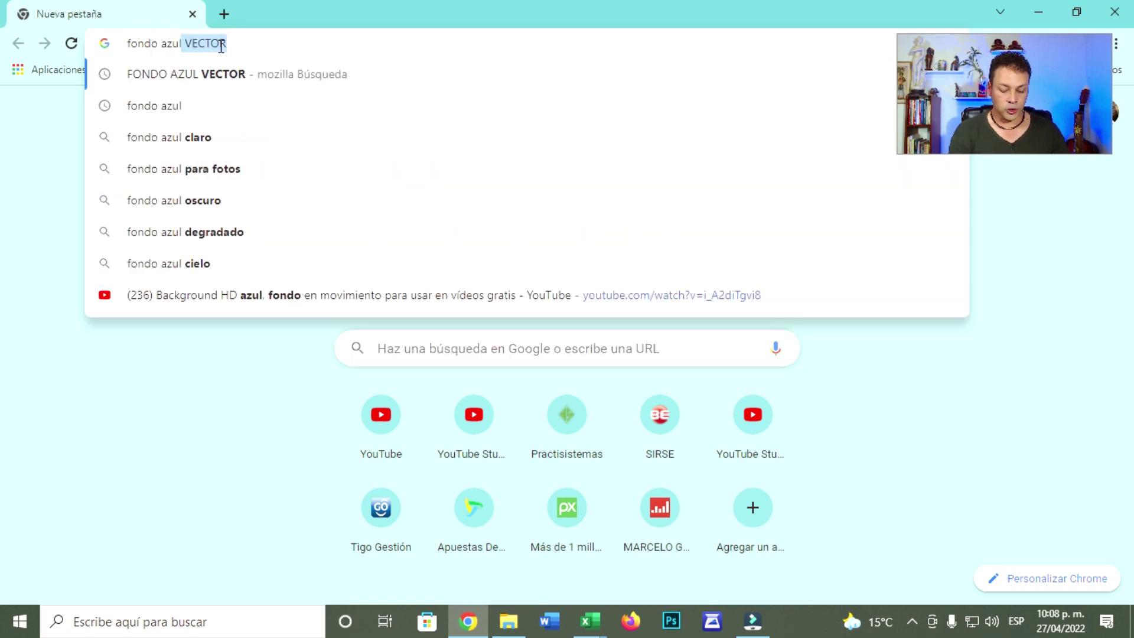
{"action": "key", "text": "Return"}
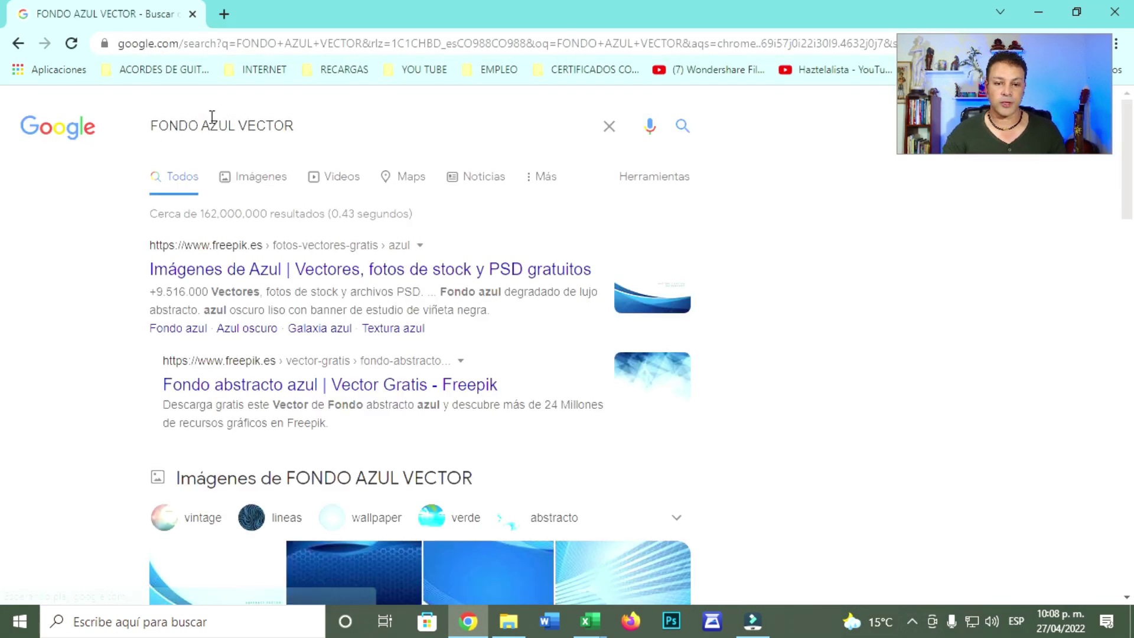
{"action": "left_click", "coordinate": [284, 187]}
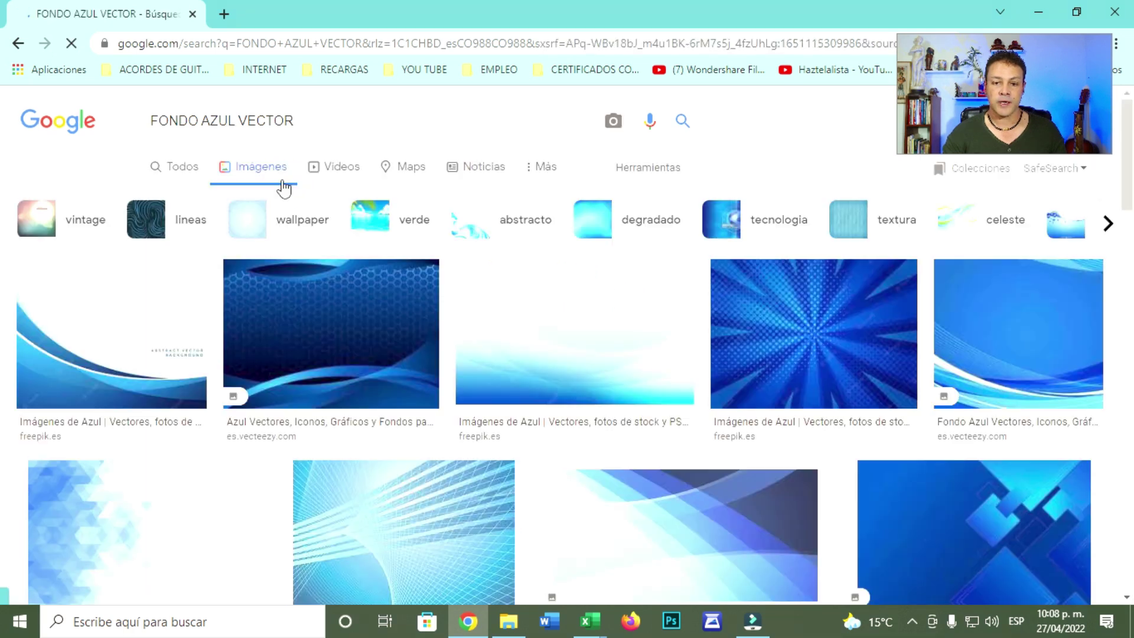
{"action": "left_click", "coordinate": [653, 173]}
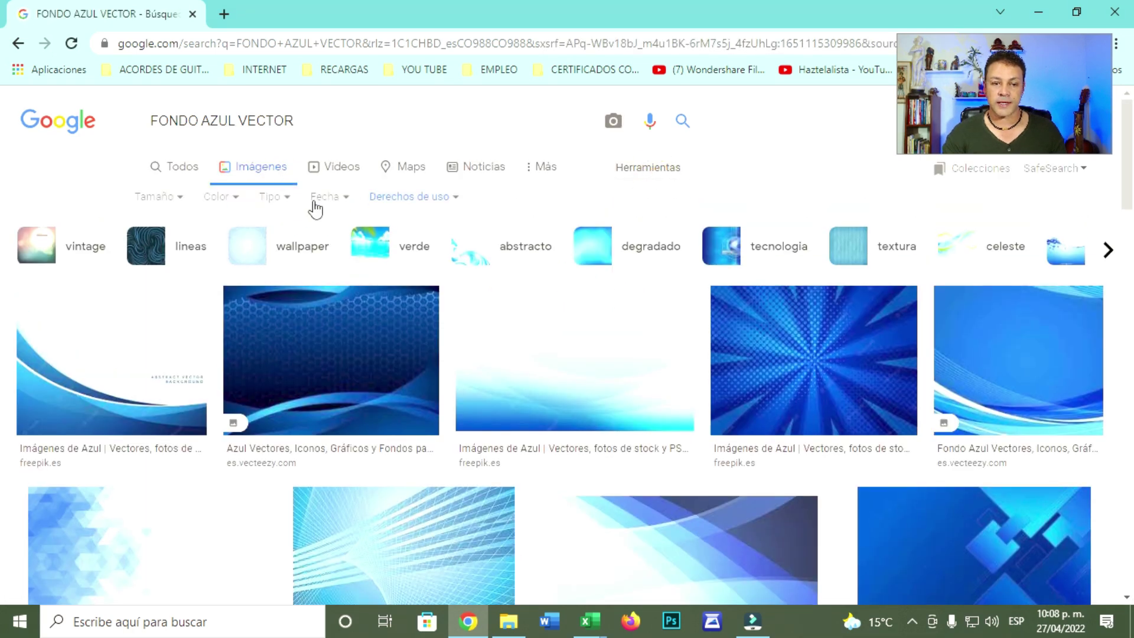
{"action": "left_click", "coordinate": [176, 199]}
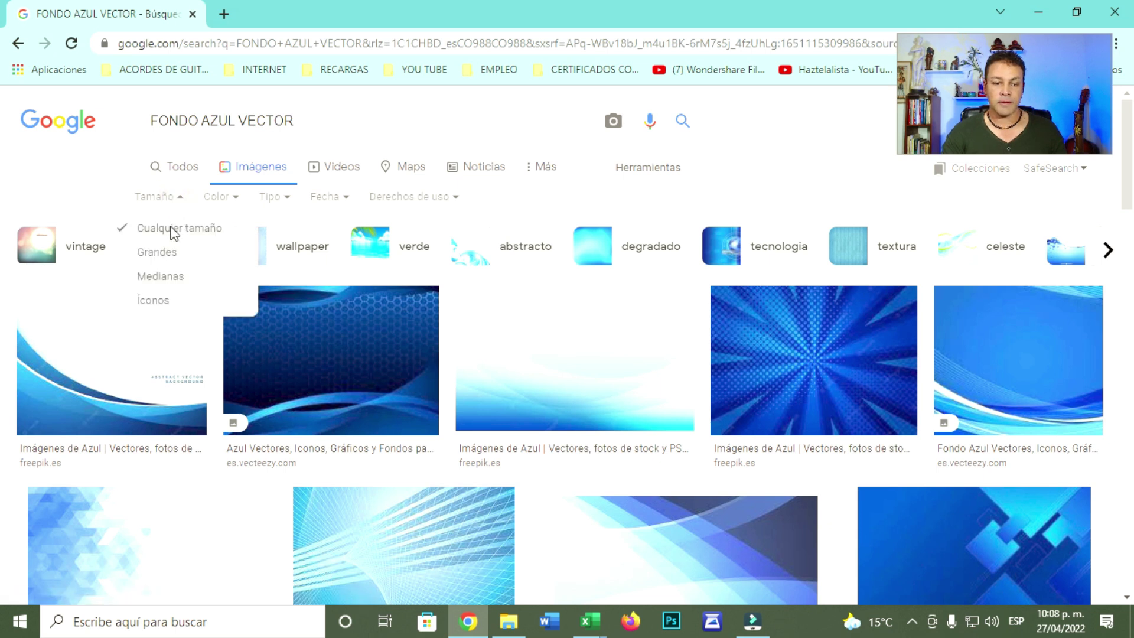
{"action": "left_click", "coordinate": [160, 252]}
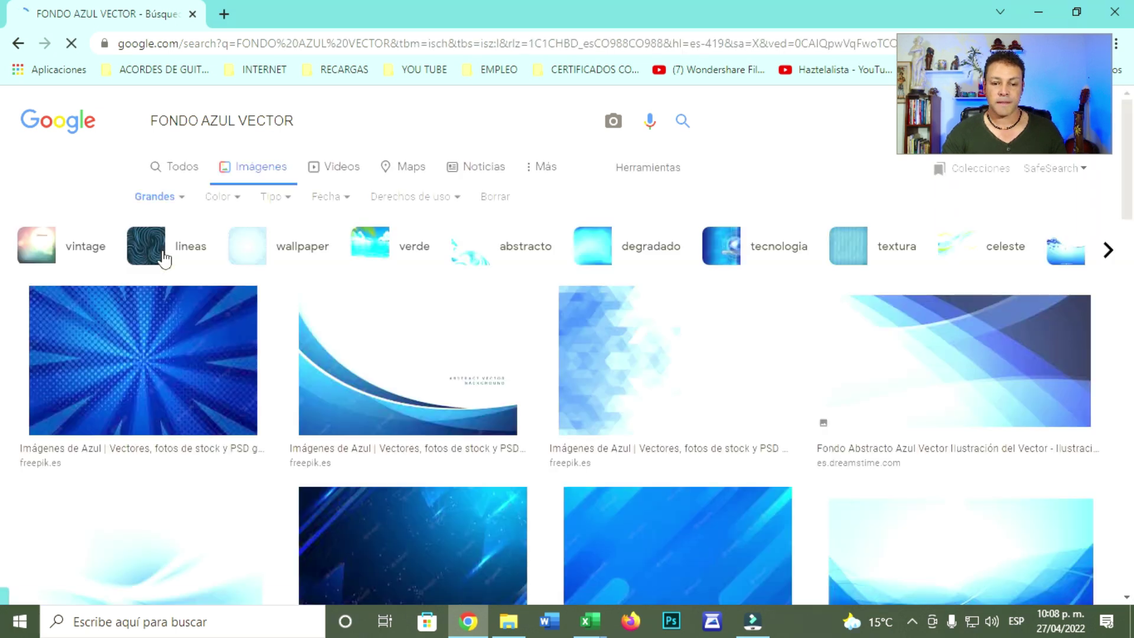
Preview a dreamstime blue image and limit results to Creative Commons usage rights.
{"action": "scroll", "coordinate": [481, 325], "scroll_direction": "down", "scroll_amount": 3}
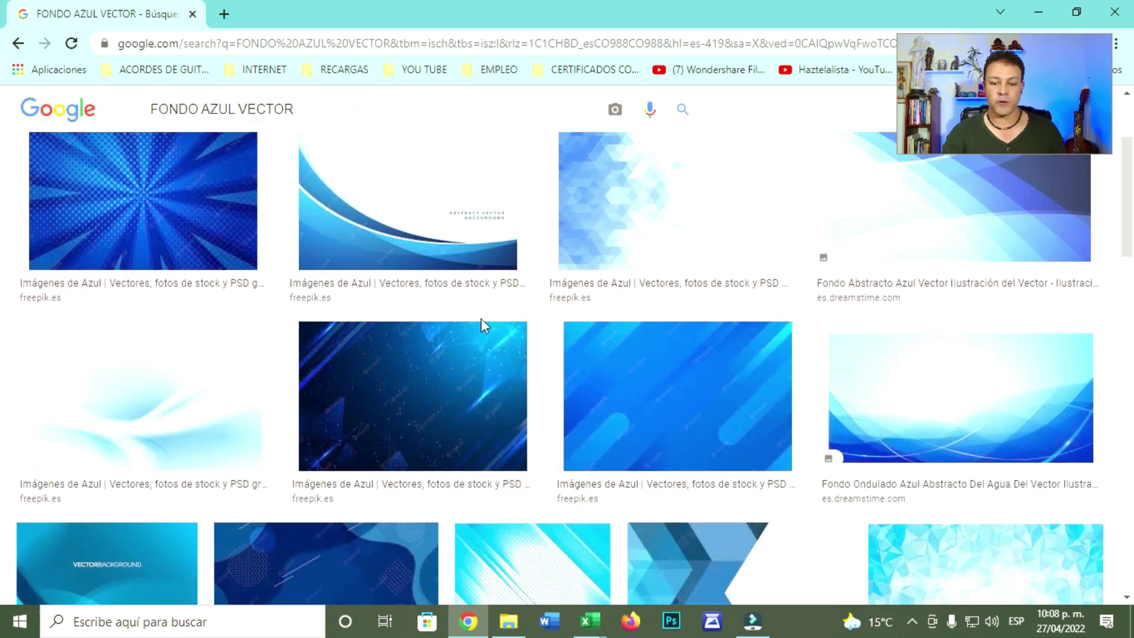
{"action": "mouse_move", "coordinate": [957, 204]}
{"action": "left_click", "coordinate": [936, 227]}
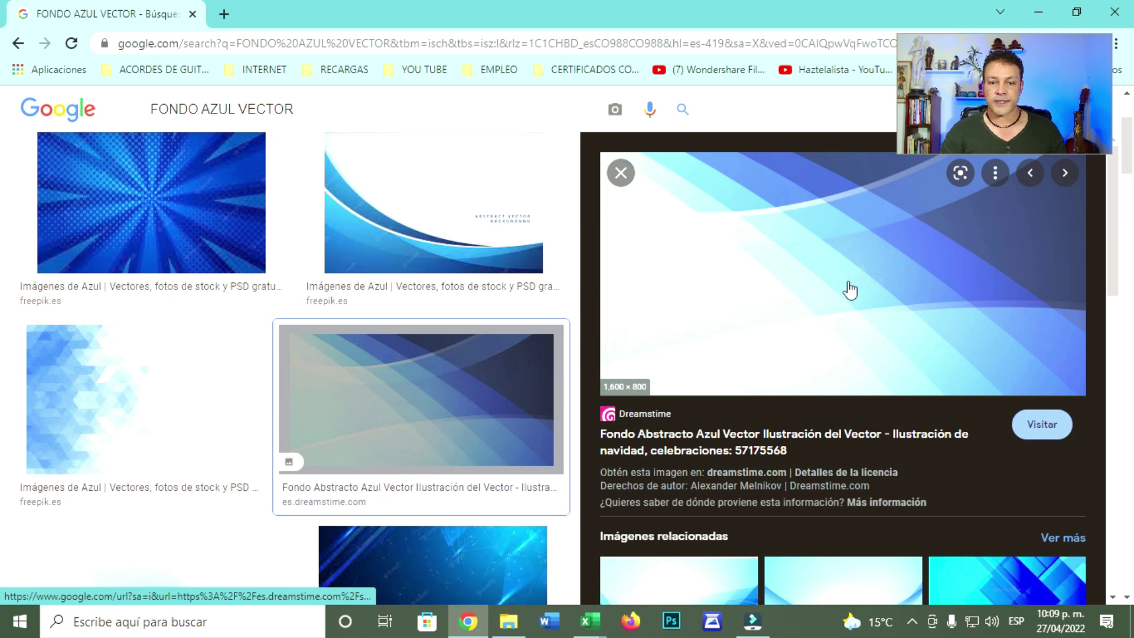
{"action": "scroll", "coordinate": [579, 360], "scroll_direction": "up", "scroll_amount": 3}
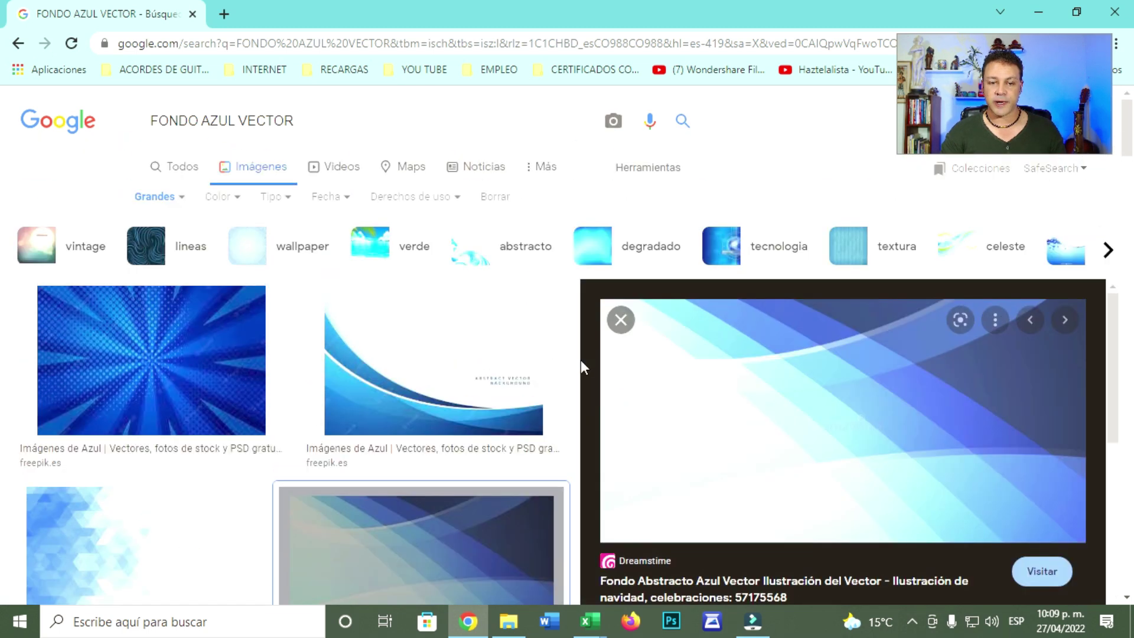
{"action": "left_click", "coordinate": [458, 203]}
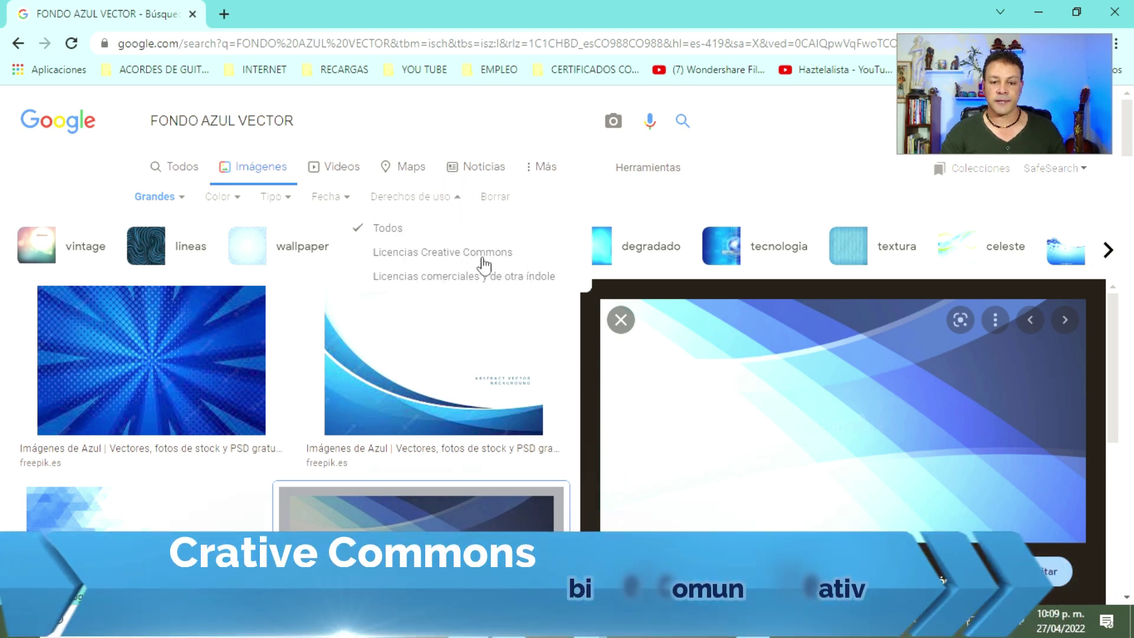
{"action": "left_click", "coordinate": [483, 260]}
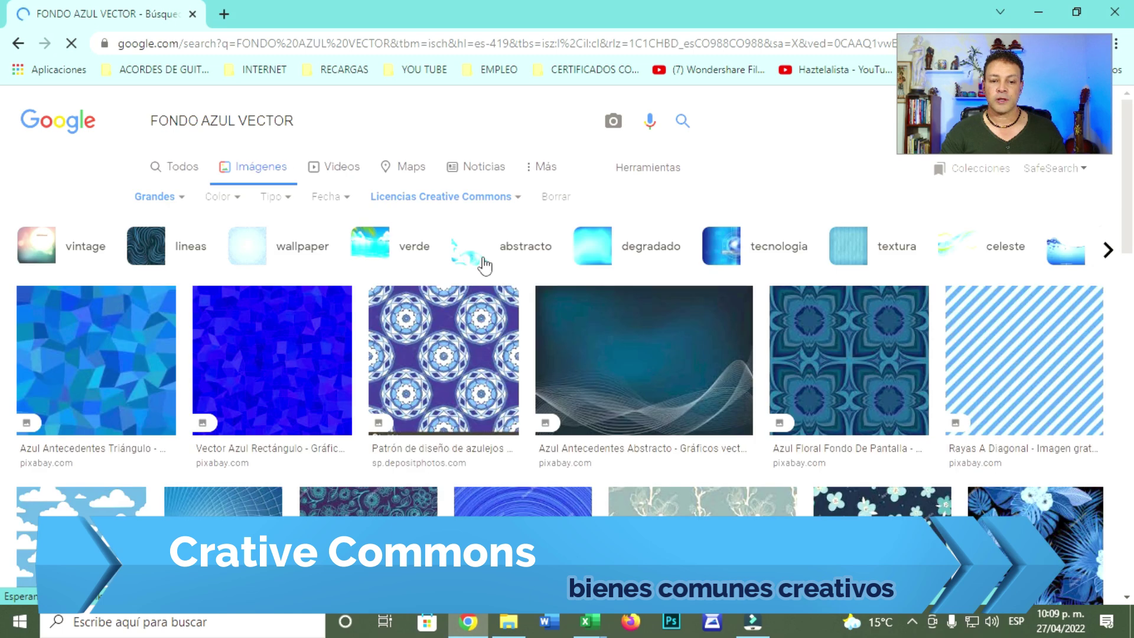
Browse the filtered results and preview the iStock blue background among related images.
{"action": "scroll", "coordinate": [405, 293], "scroll_direction": "down", "scroll_amount": 1}
{"action": "scroll", "coordinate": [405, 294], "scroll_direction": "down", "scroll_amount": 3}
{"action": "scroll", "coordinate": [405, 294], "scroll_direction": "down", "scroll_amount": 5}
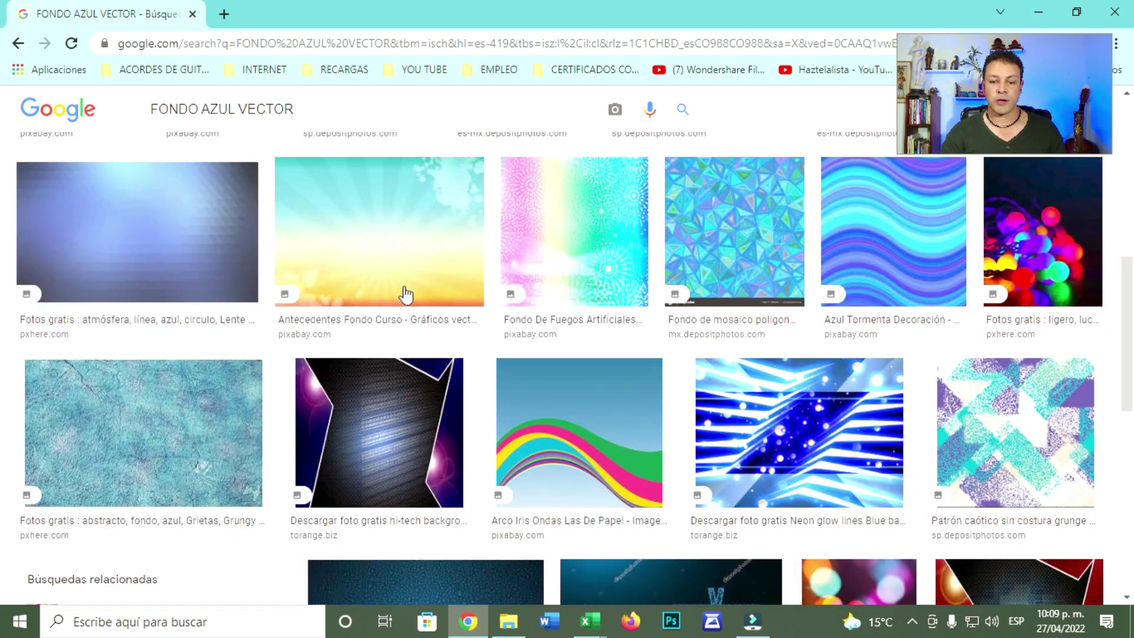
{"action": "scroll", "coordinate": [405, 295], "scroll_direction": "down", "scroll_amount": 4}
{"action": "scroll", "coordinate": [406, 298], "scroll_direction": "down", "scroll_amount": 3}
{"action": "scroll", "coordinate": [480, 329], "scroll_direction": "up", "scroll_amount": 5}
{"action": "scroll", "coordinate": [481, 329], "scroll_direction": "up", "scroll_amount": 3}
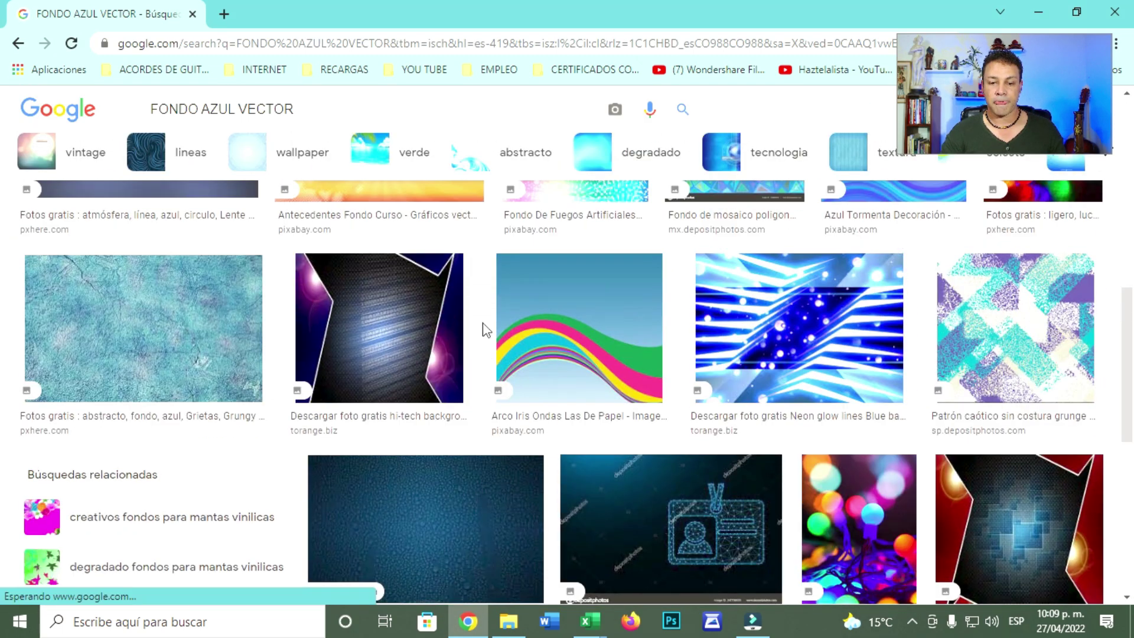
{"action": "scroll", "coordinate": [587, 360], "scroll_direction": "up", "scroll_amount": 3}
{"action": "scroll", "coordinate": [589, 359], "scroll_direction": "up", "scroll_amount": 3}
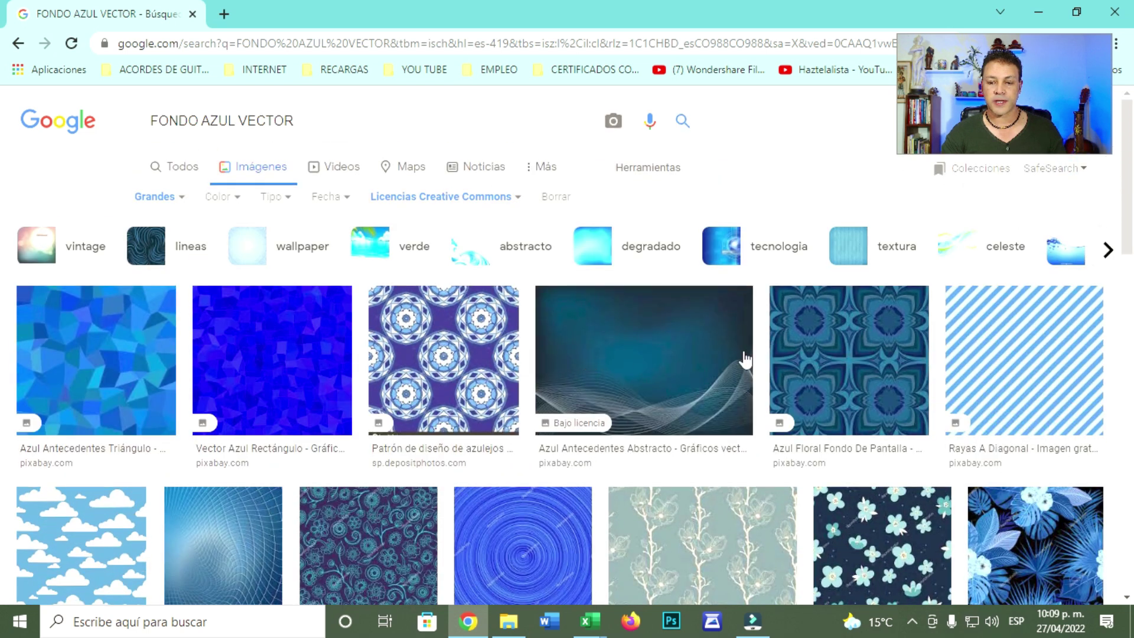
{"action": "left_click", "coordinate": [713, 367]}
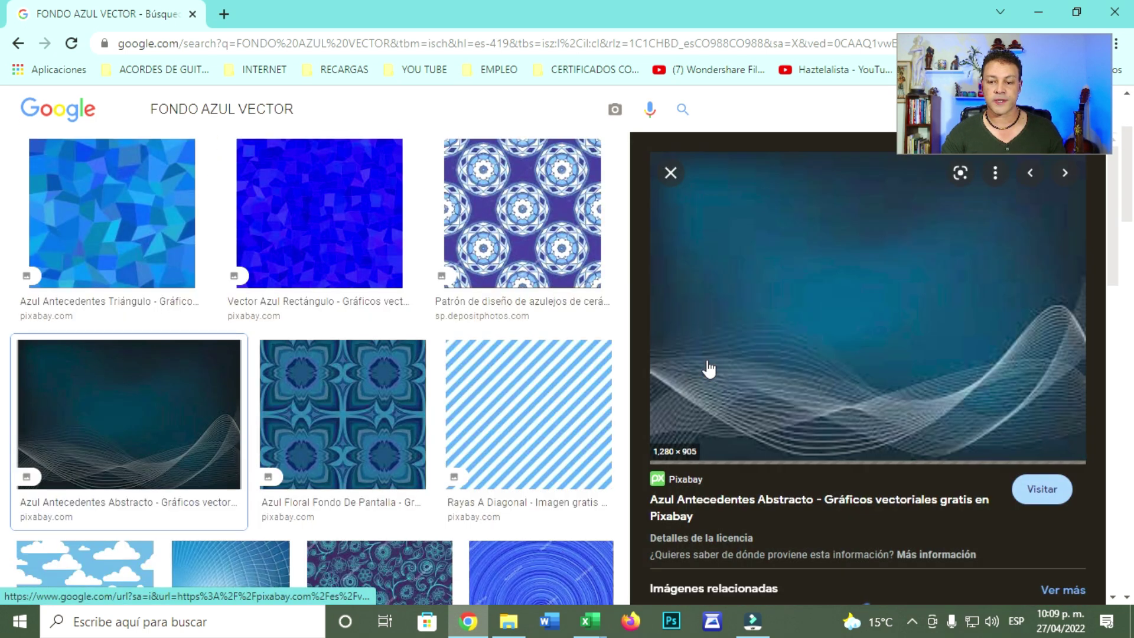
{"action": "scroll", "coordinate": [783, 384], "scroll_direction": "down", "scroll_amount": 5}
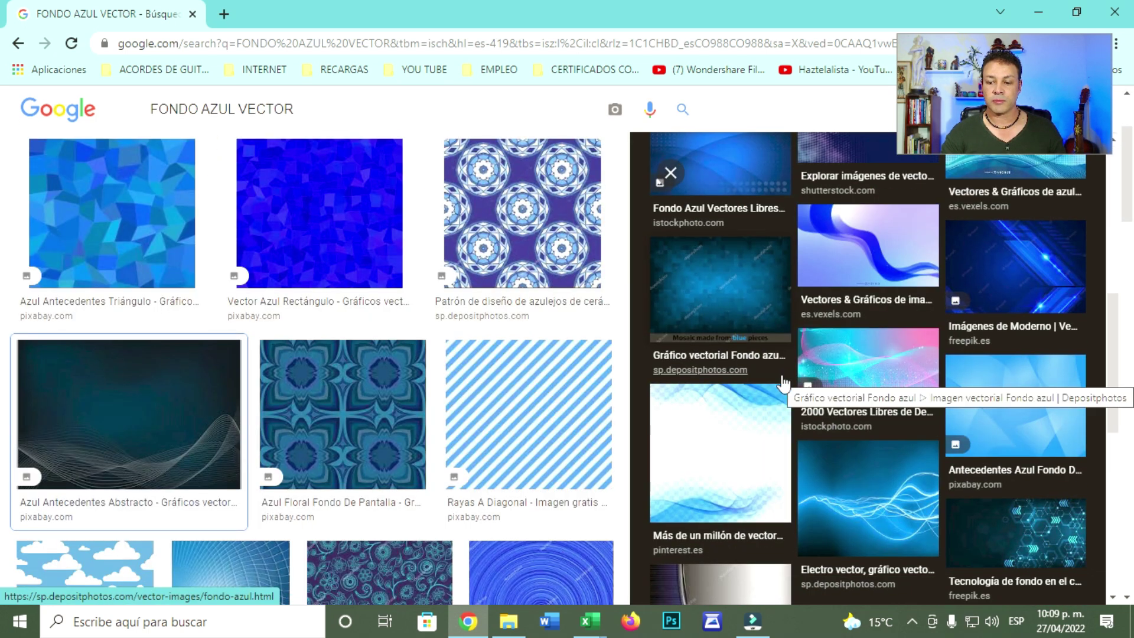
{"action": "scroll", "coordinate": [783, 384], "scroll_direction": "down", "scroll_amount": 2}
{"action": "scroll", "coordinate": [887, 380], "scroll_direction": "down", "scroll_amount": 4}
{"action": "scroll", "coordinate": [887, 380], "scroll_direction": "up", "scroll_amount": 6}
{"action": "scroll", "coordinate": [888, 380], "scroll_direction": "up", "scroll_amount": 5}
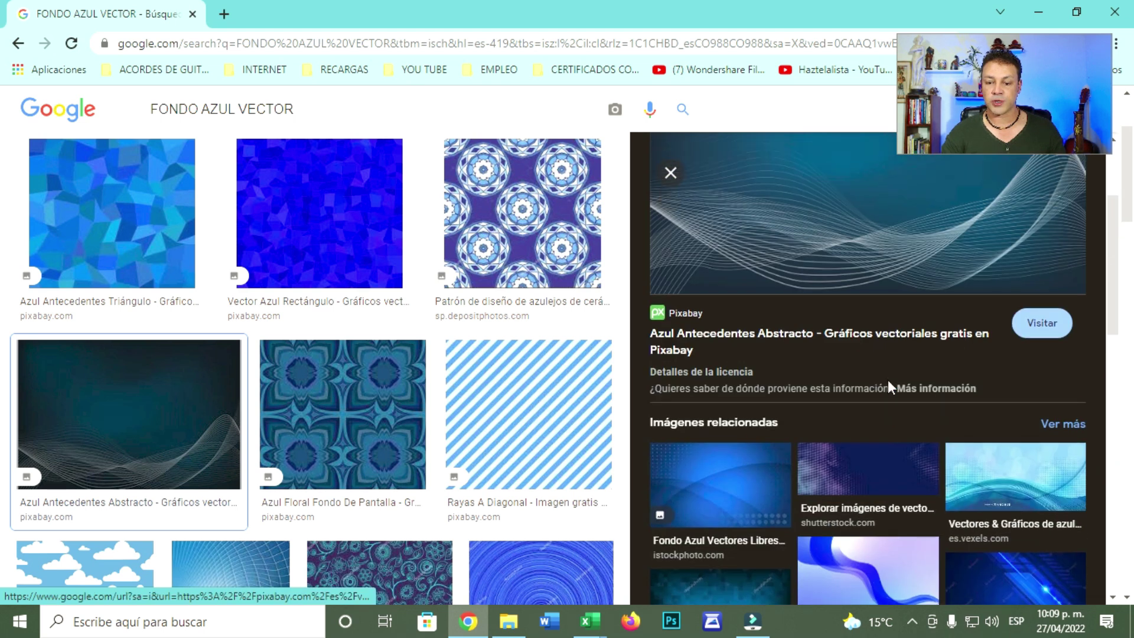
{"action": "left_click", "coordinate": [732, 482]}
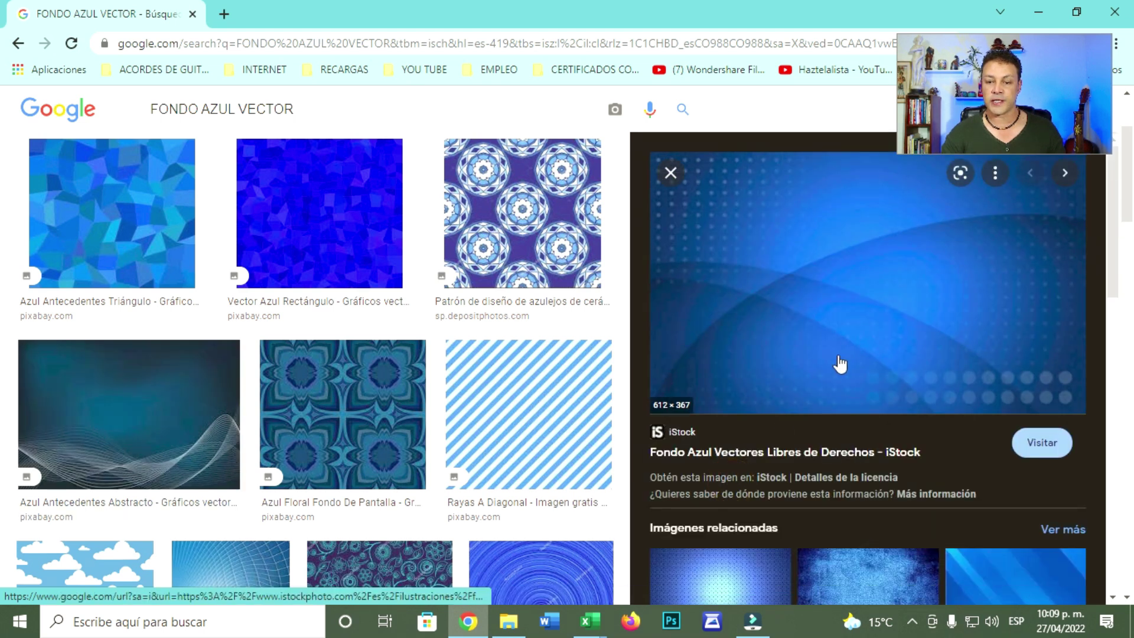
{"action": "right_click", "coordinate": [796, 330]}
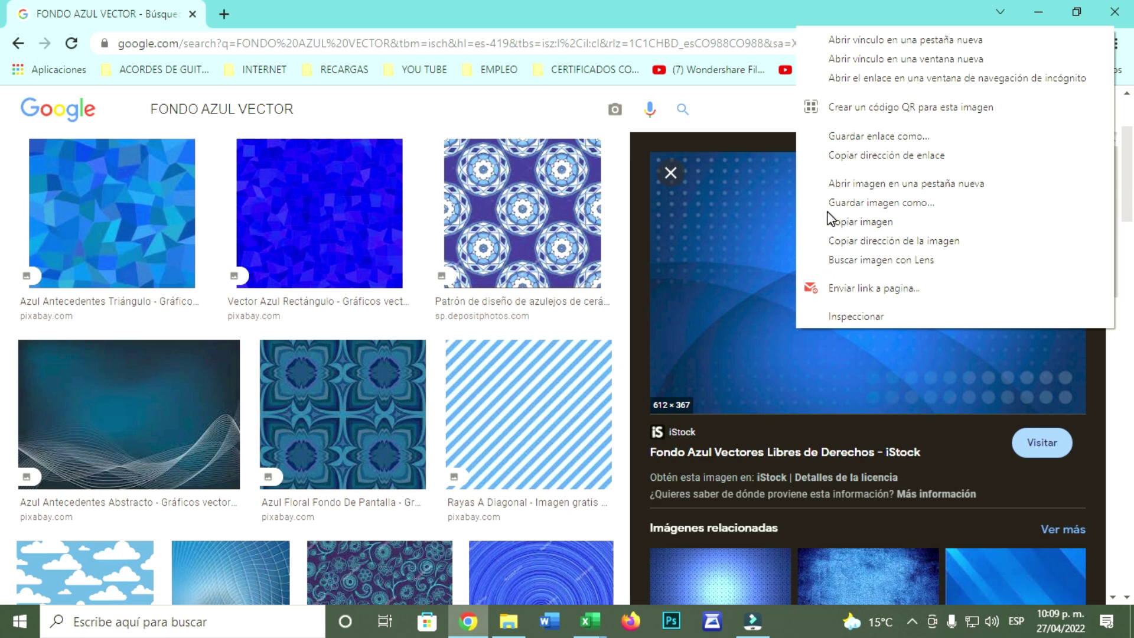
{"action": "left_click", "coordinate": [891, 202]}
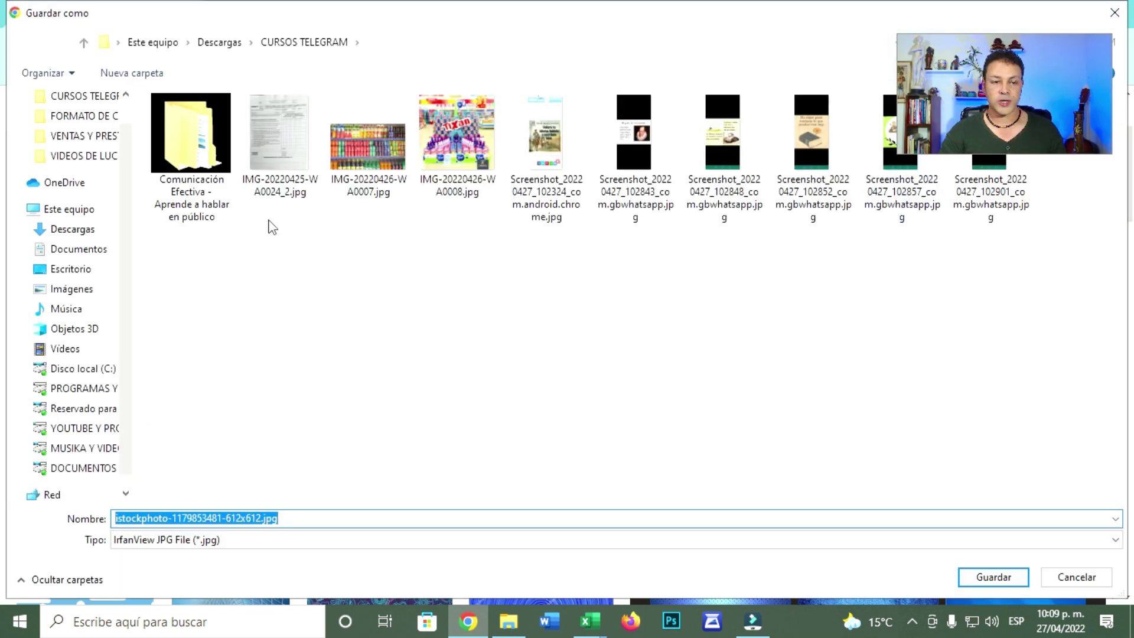
{"action": "left_click", "coordinate": [82, 269]}
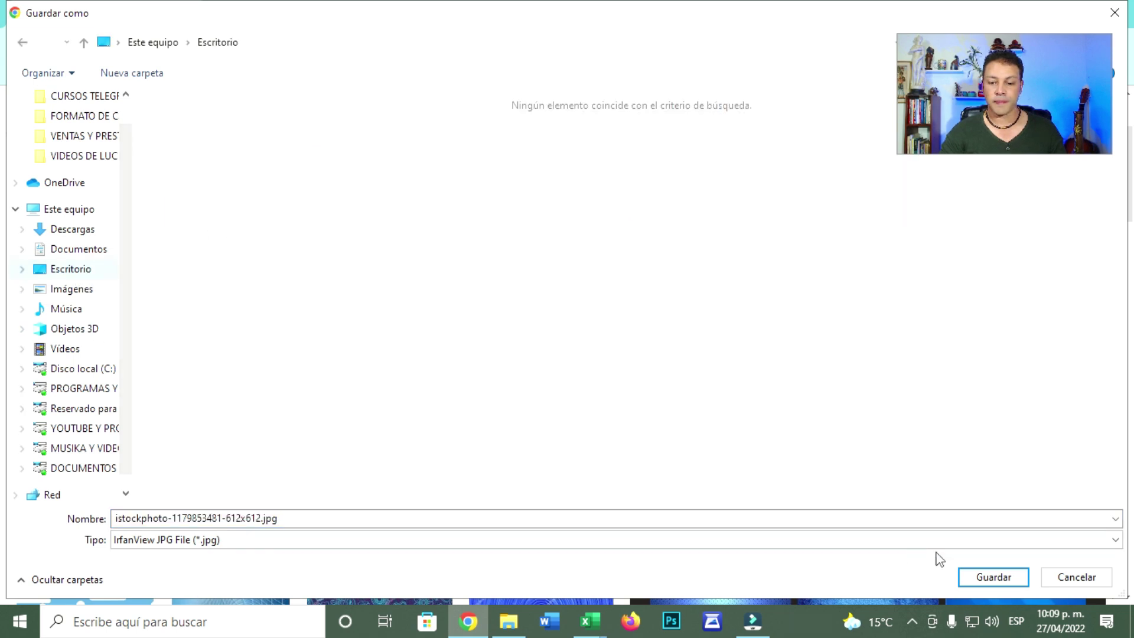
{"action": "left_click", "coordinate": [990, 577]}
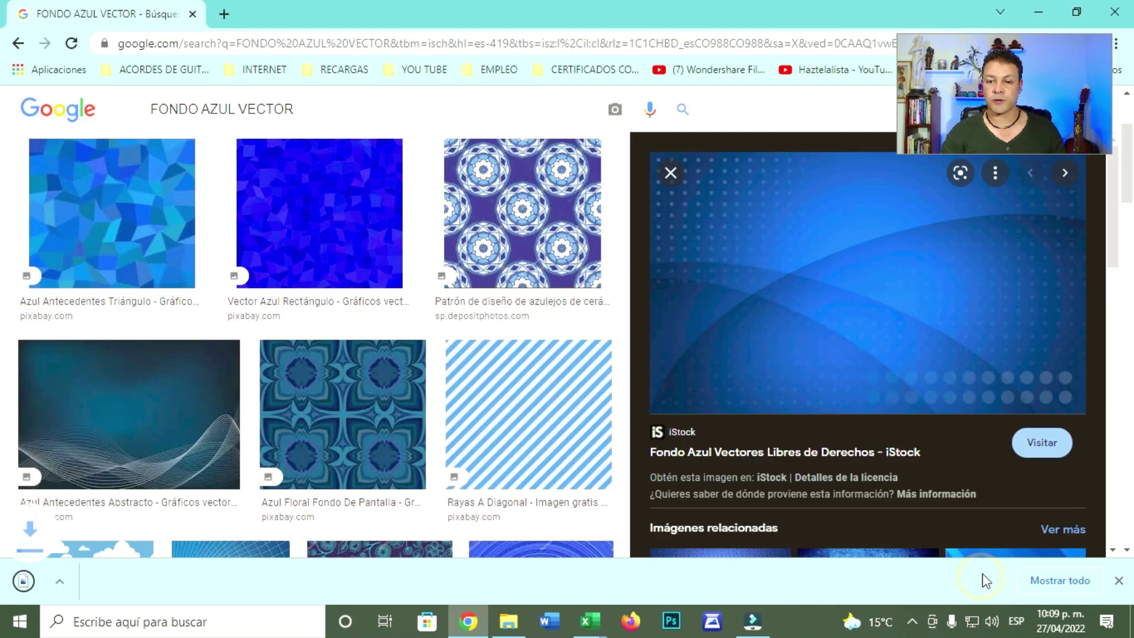
{"action": "left_click", "coordinate": [1039, 10]}
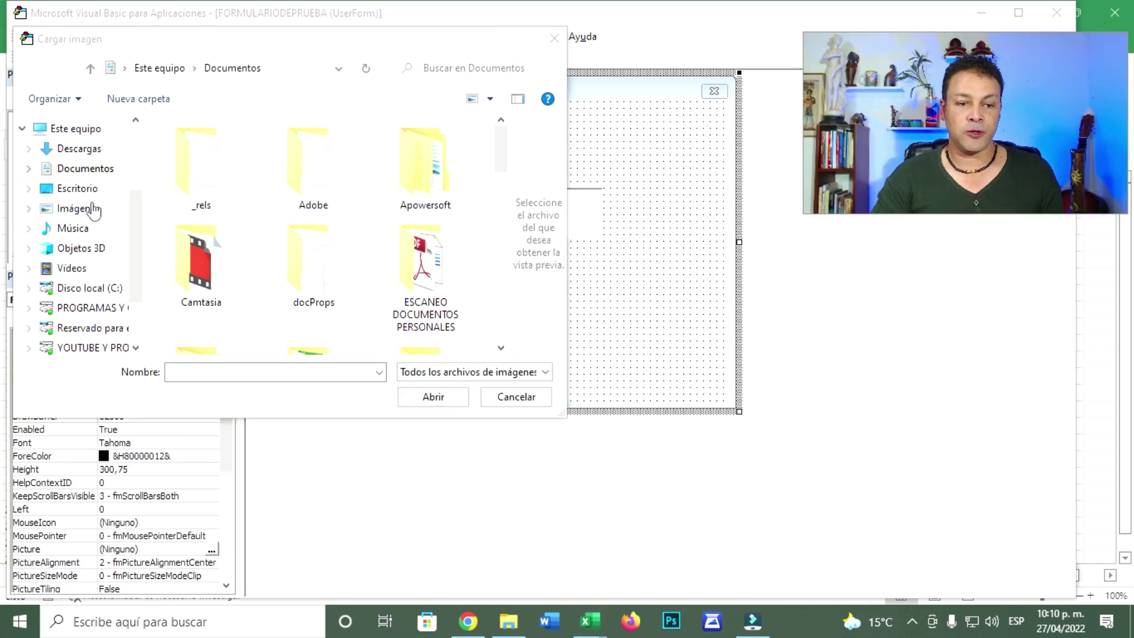
{"action": "left_click", "coordinate": [134, 230]}
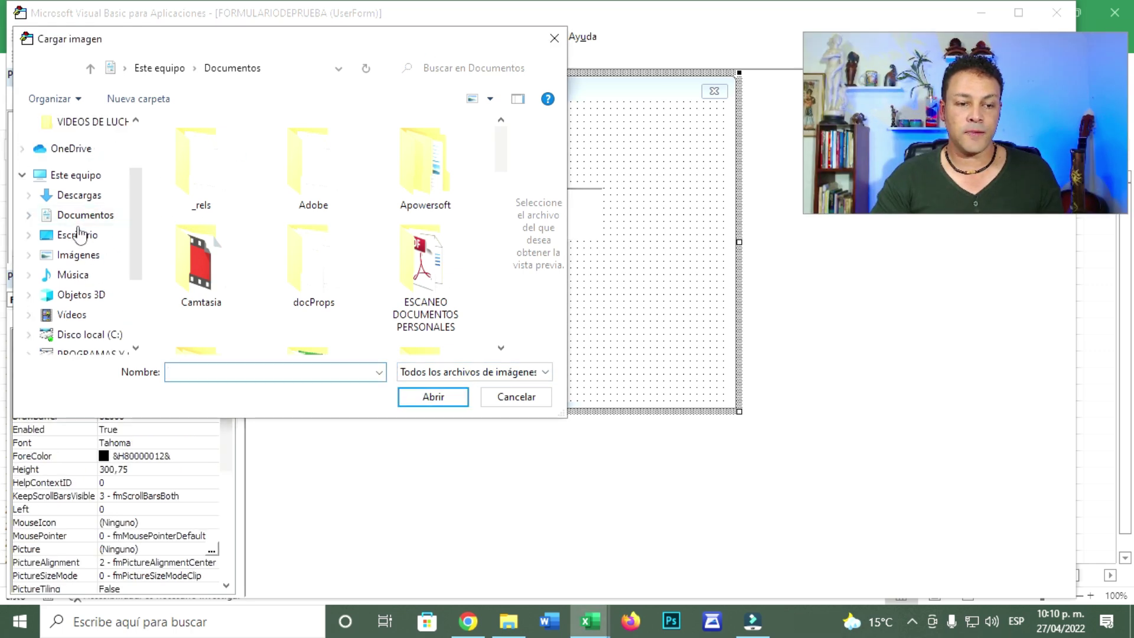
{"action": "left_click", "coordinate": [77, 234]}
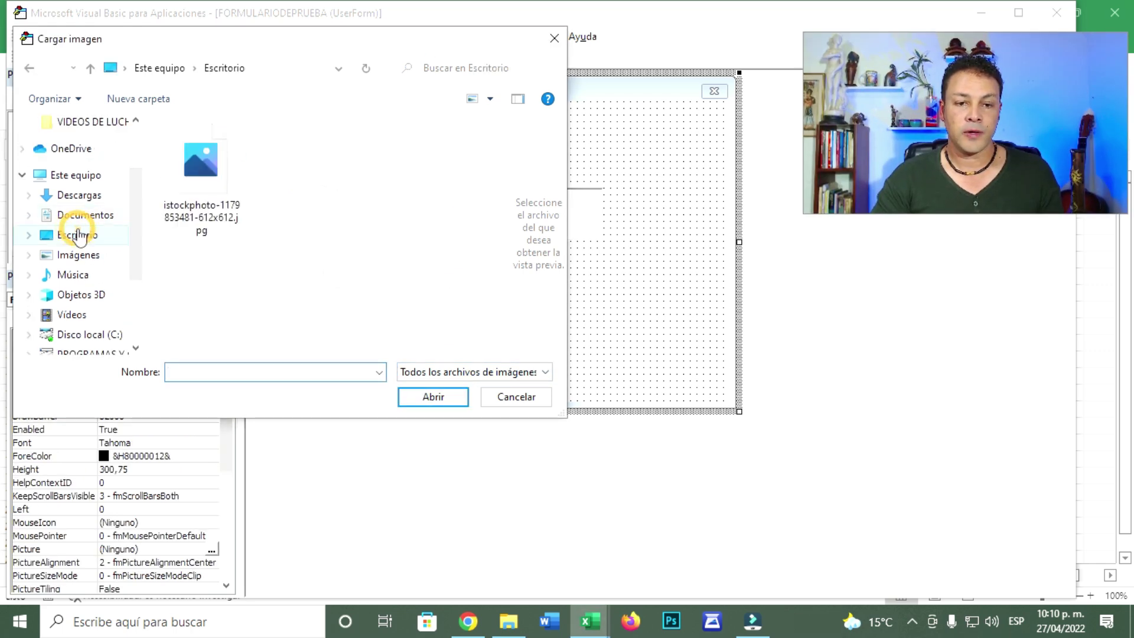
{"action": "double_click", "coordinate": [204, 176]}
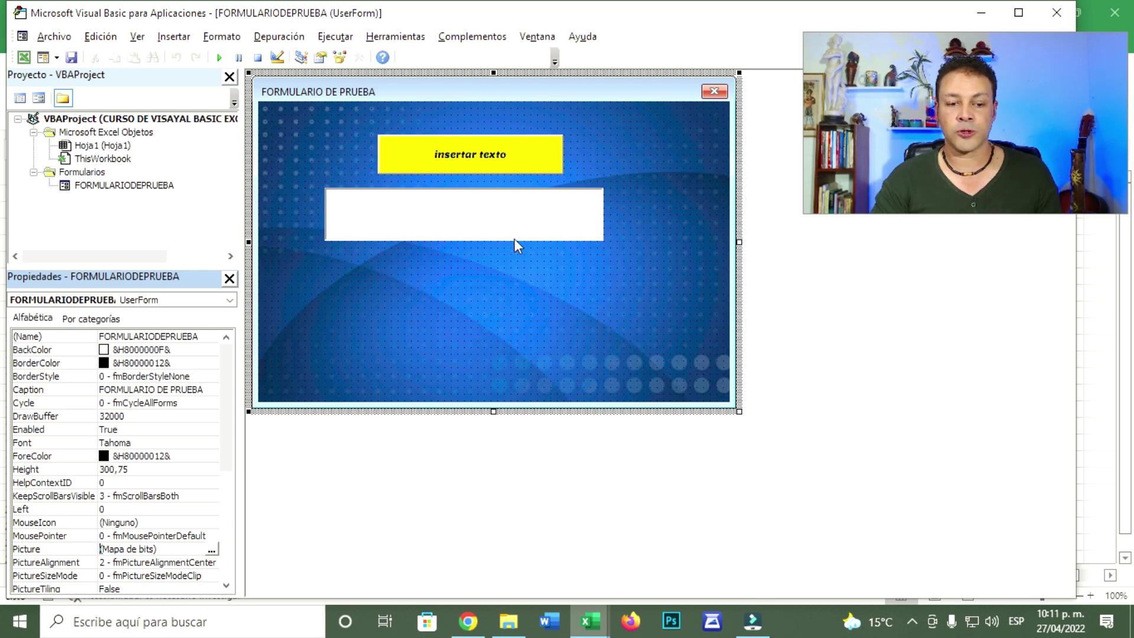
Set the form's PictureSizeMode to 1 - fmPictureSizeModeStretch.
{"action": "left_click", "coordinate": [556, 322]}
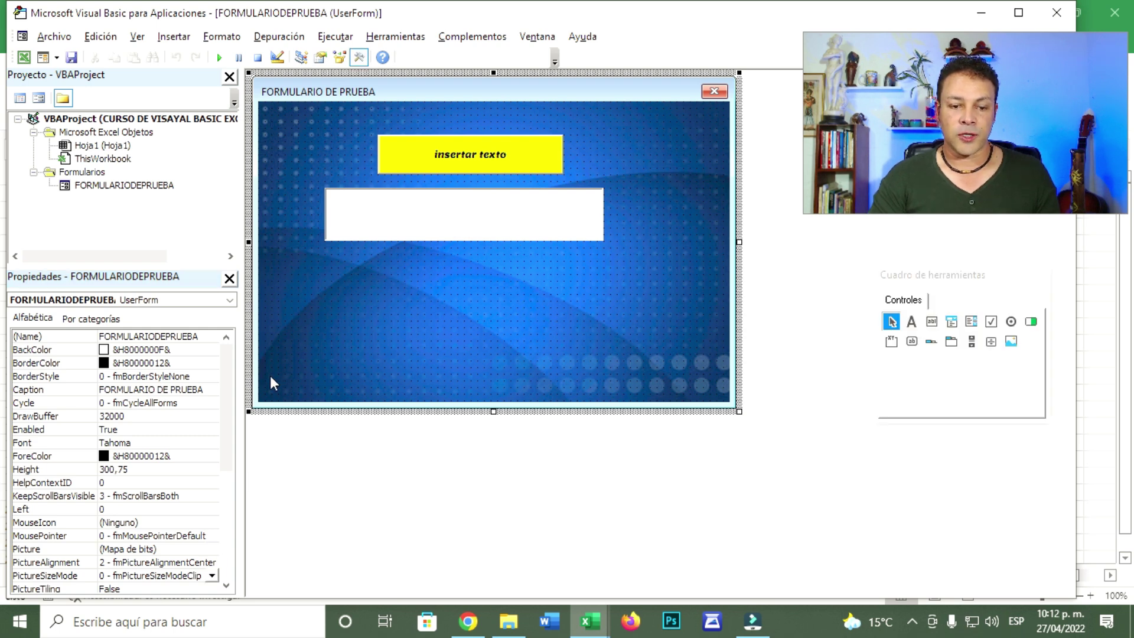
{"action": "left_click", "coordinate": [45, 575]}
{"action": "scroll", "coordinate": [218, 432], "scroll_direction": "down", "scroll_amount": 3}
{"action": "scroll", "coordinate": [211, 489], "scroll_direction": "down", "scroll_amount": 2}
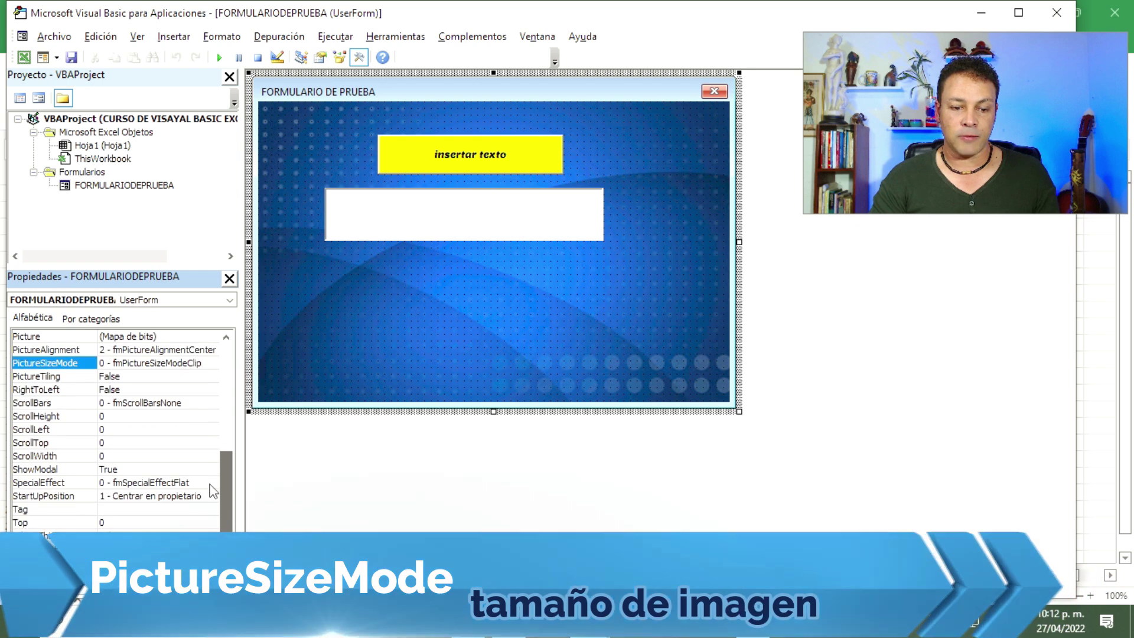
{"action": "left_click", "coordinate": [107, 362]}
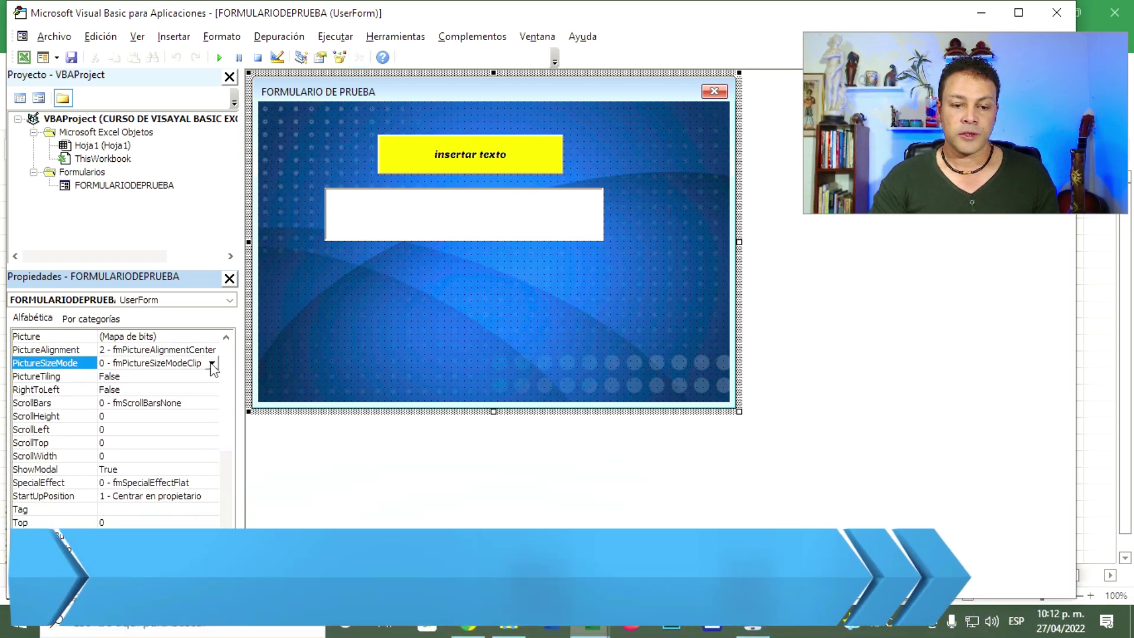
{"action": "left_click", "coordinate": [211, 364]}
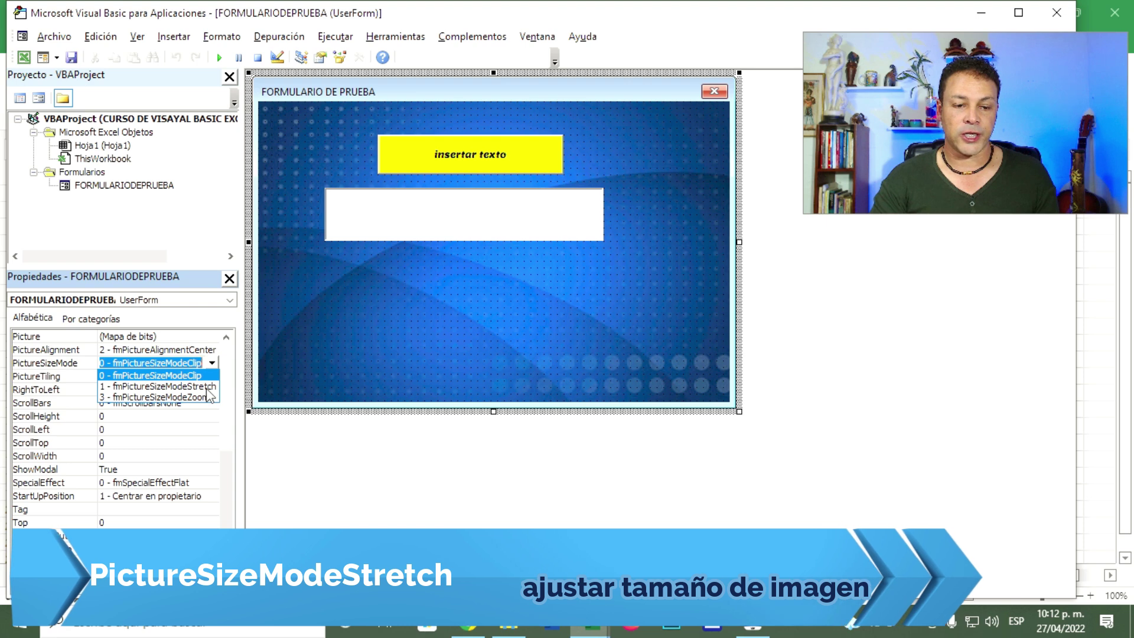
{"action": "left_click", "coordinate": [207, 387]}
{"action": "left_click", "coordinate": [562, 318]}
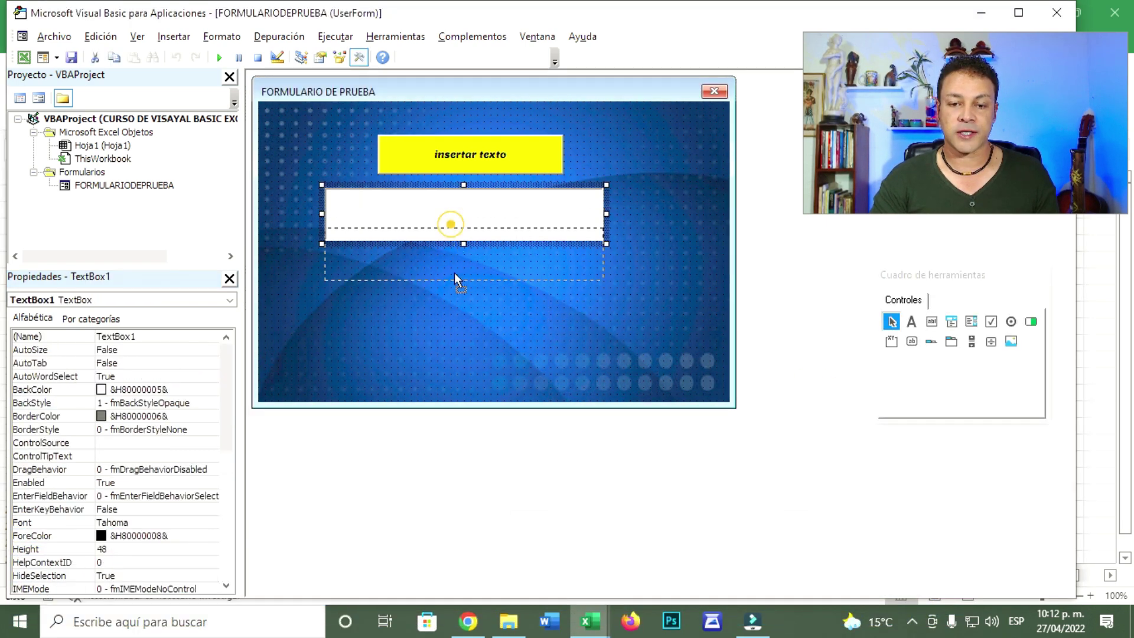
Move the white text box and the yellow button lower on the form.
{"action": "left_click_drag", "start_coordinate": [434, 236], "coordinate": [462, 285]}
{"action": "left_click", "coordinate": [500, 152]}
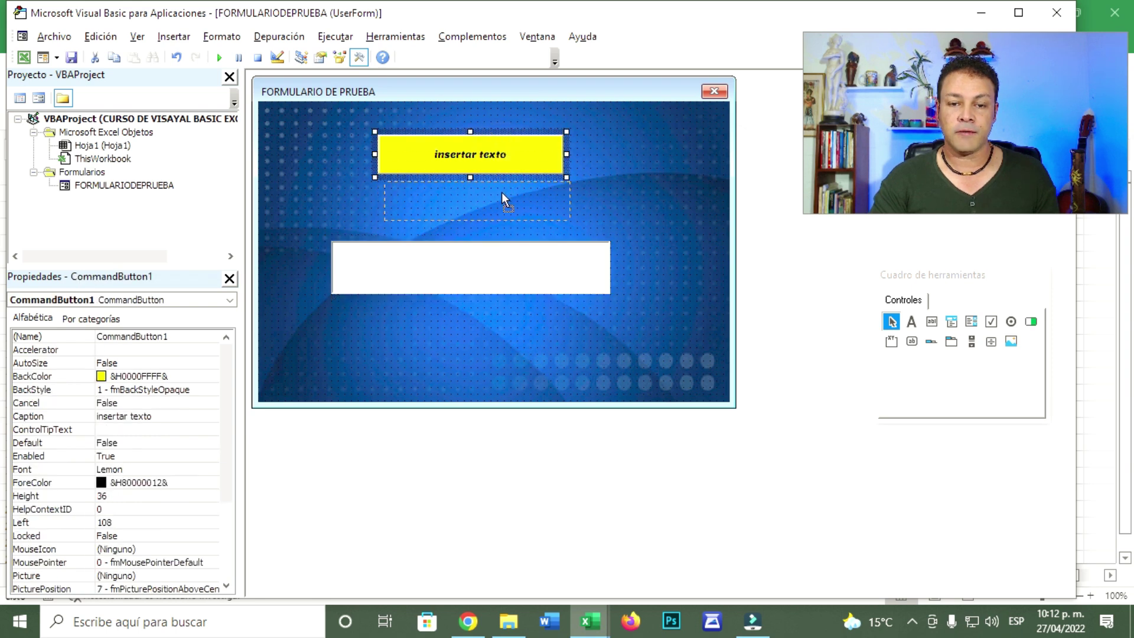
{"action": "left_click_drag", "start_coordinate": [498, 194], "coordinate": [500, 201]}
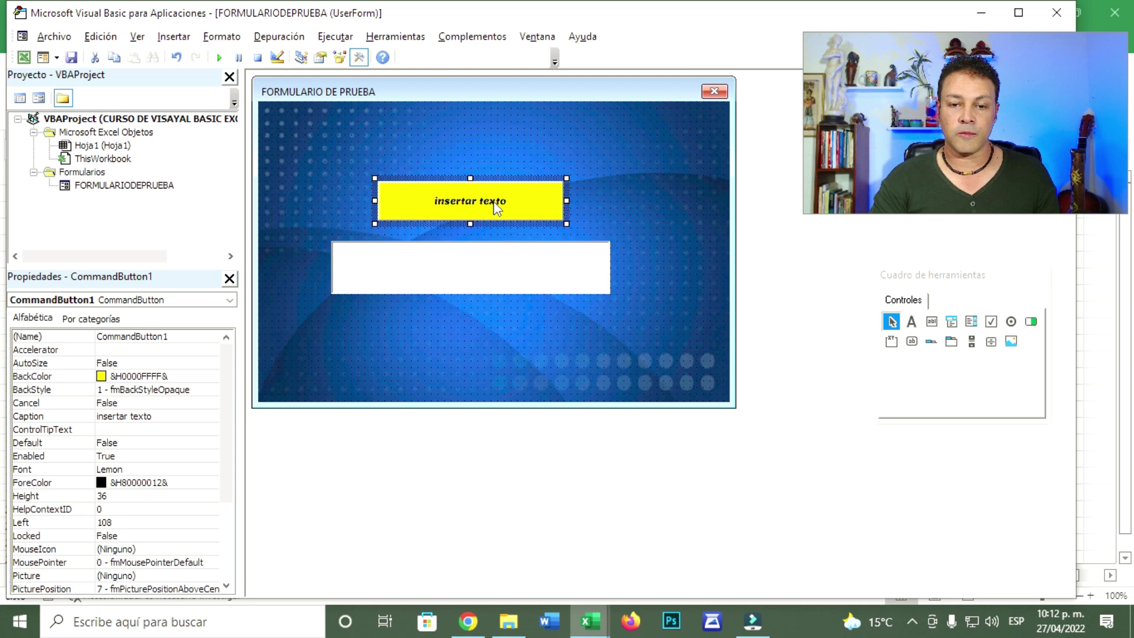
{"action": "left_click", "coordinate": [494, 202]}
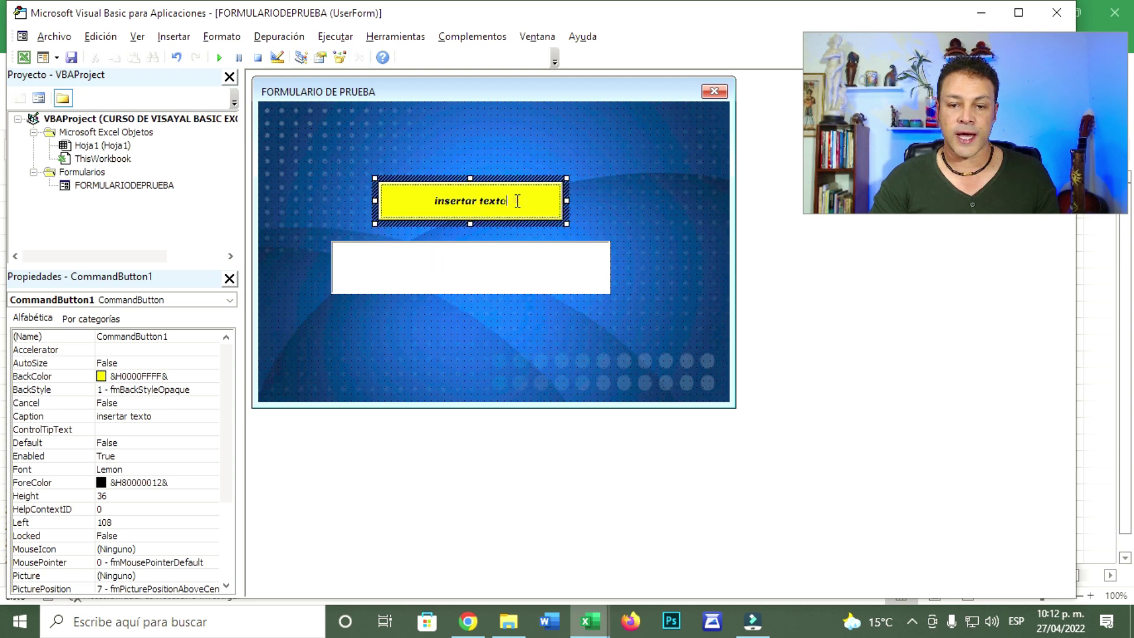
{"action": "key", "text": "Escape"}
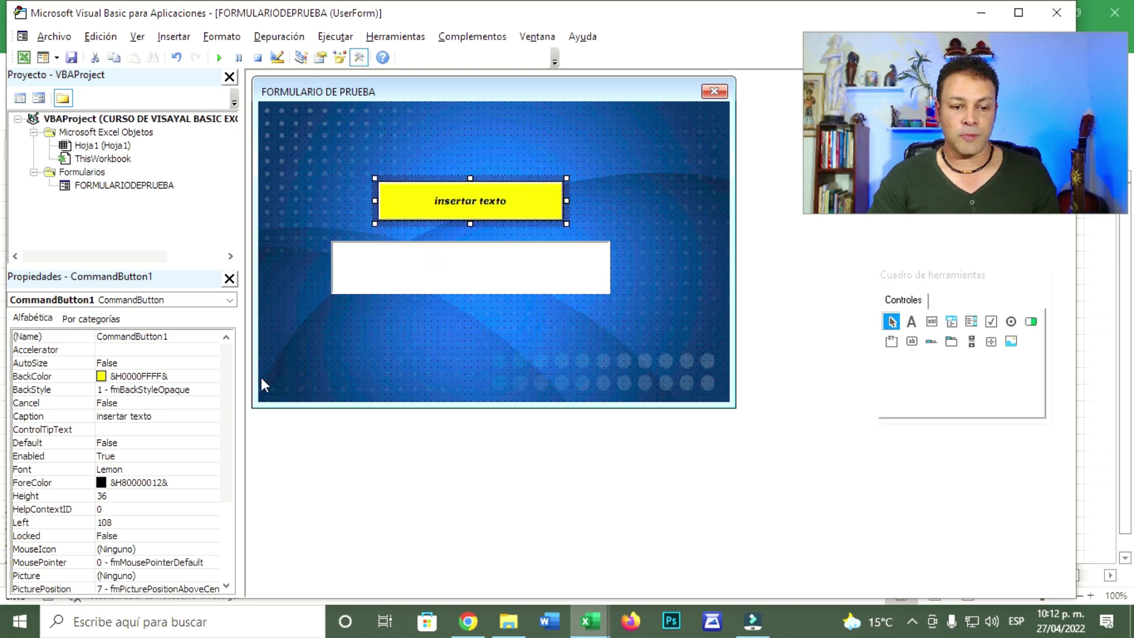
Set the insertar texto button's font size to 12.
{"action": "left_click", "coordinate": [204, 470]}
{"action": "left_click", "coordinate": [213, 470]}
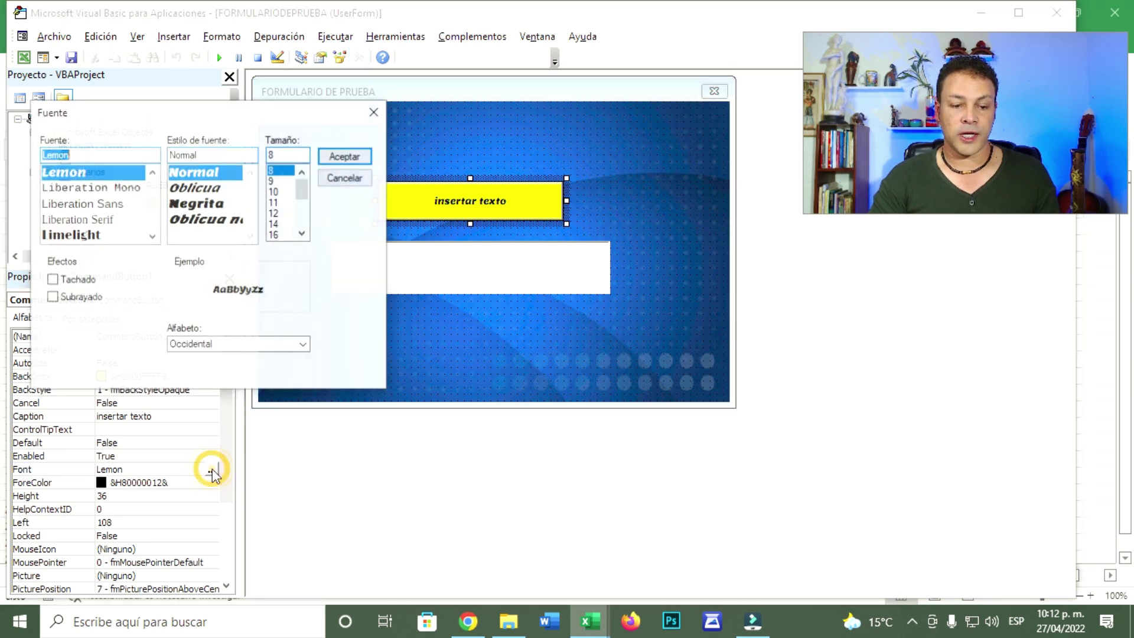
{"action": "left_click", "coordinate": [274, 202]}
{"action": "left_click", "coordinate": [276, 213]}
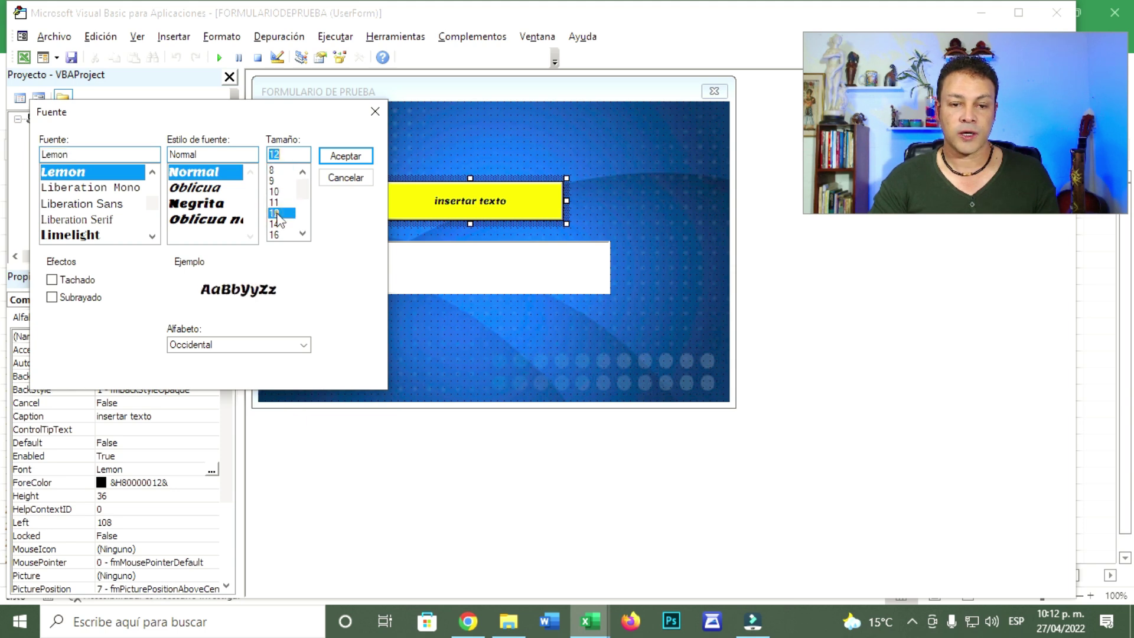
{"action": "left_click", "coordinate": [346, 159]}
Nudge the text box slightly upward on the form.
{"action": "left_click", "coordinate": [607, 202]}
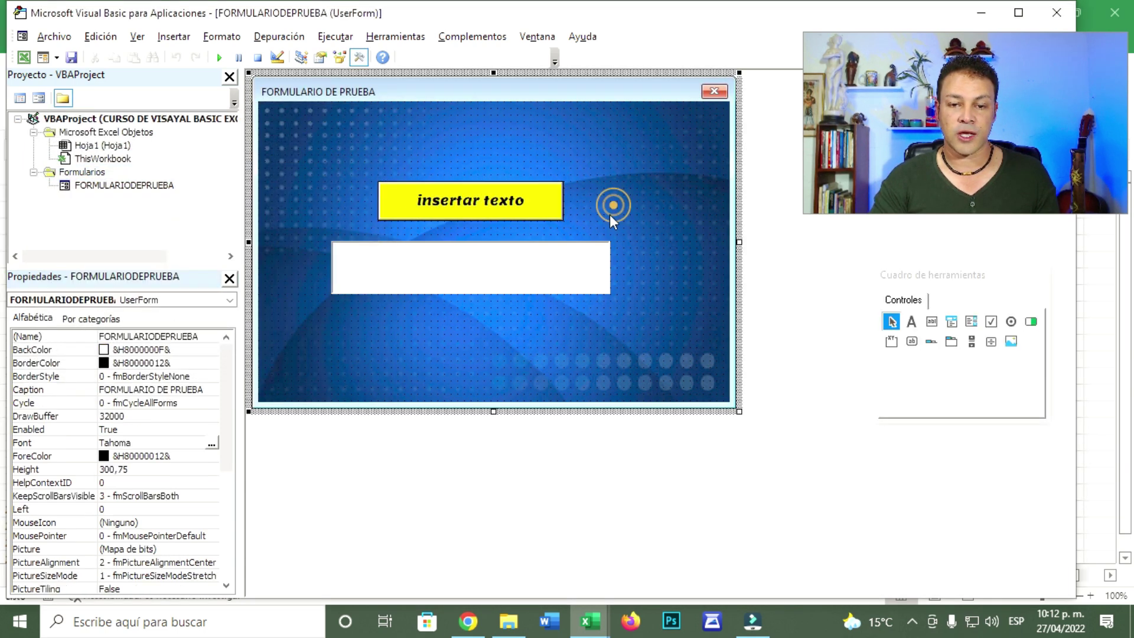
{"action": "left_click", "coordinate": [526, 277]}
{"action": "left_click_drag", "start_coordinate": [522, 273], "coordinate": [523, 267]}
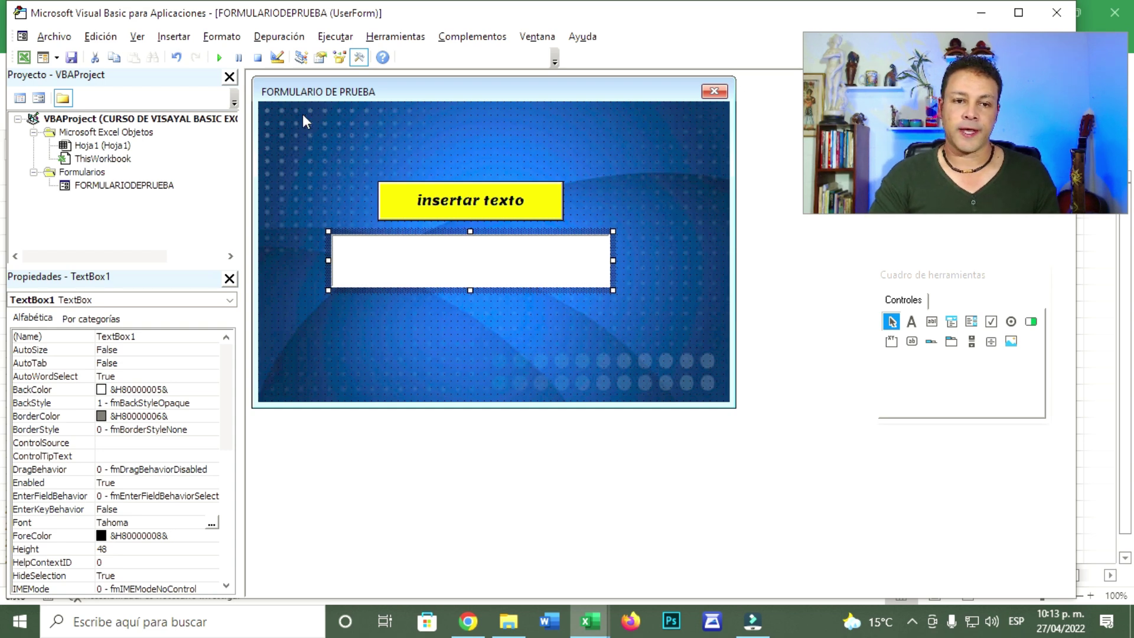
{"action": "left_click", "coordinate": [431, 127]}
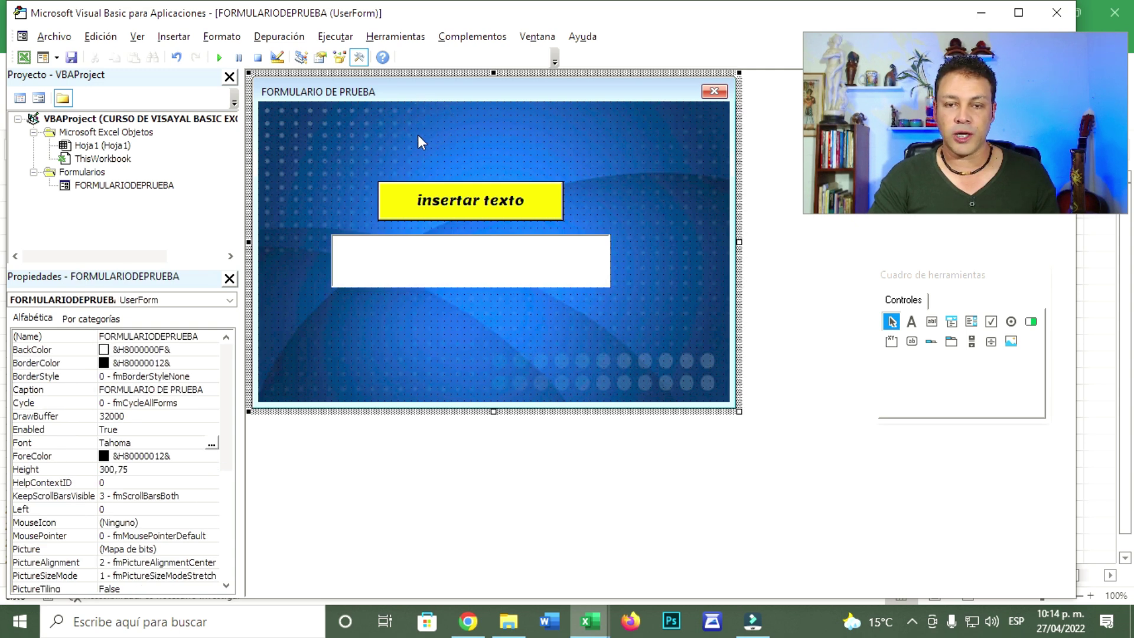
{"action": "left_click", "coordinate": [221, 56]}
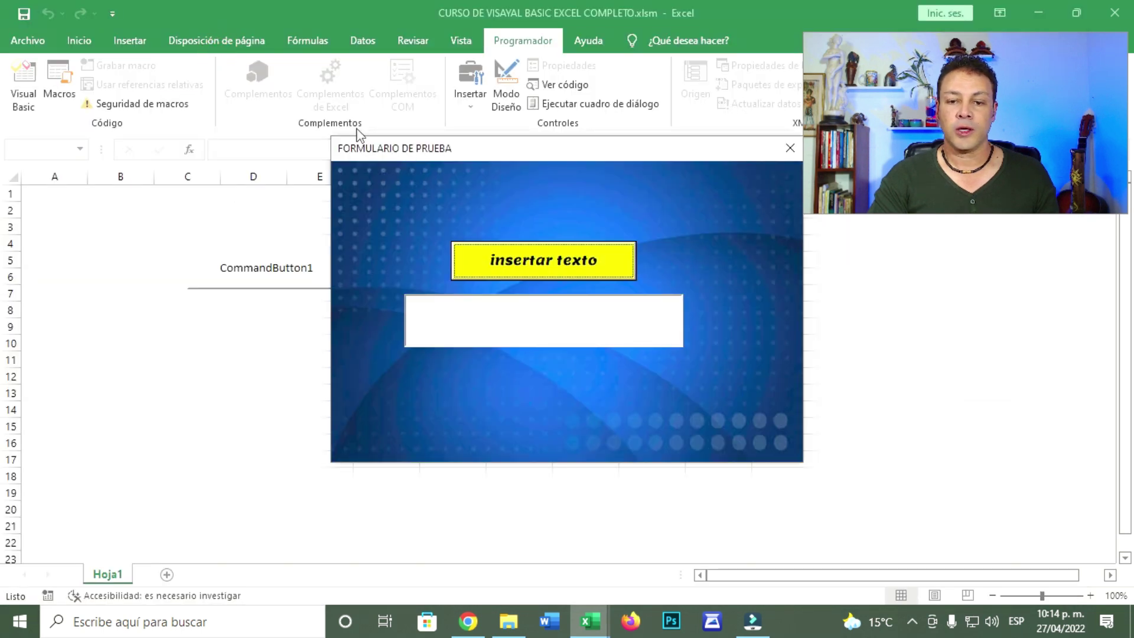
{"action": "mouse_move", "coordinate": [567, 153]}
{"action": "left_mouse_down"}
{"action": "mouse_move", "coordinate": [266, 50]}
{"action": "mouse_move", "coordinate": [340, 46]}
{"action": "mouse_move", "coordinate": [497, 97]}
{"action": "mouse_move", "coordinate": [522, 94]}
{"action": "left_mouse_up"}
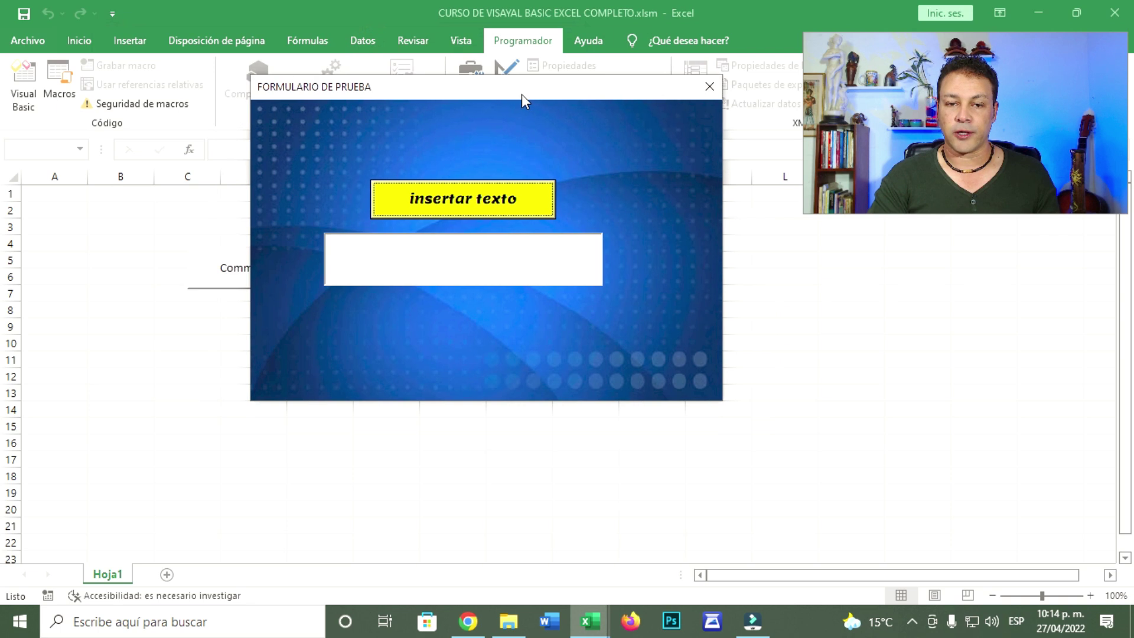
{"action": "left_click", "coordinate": [710, 87]}
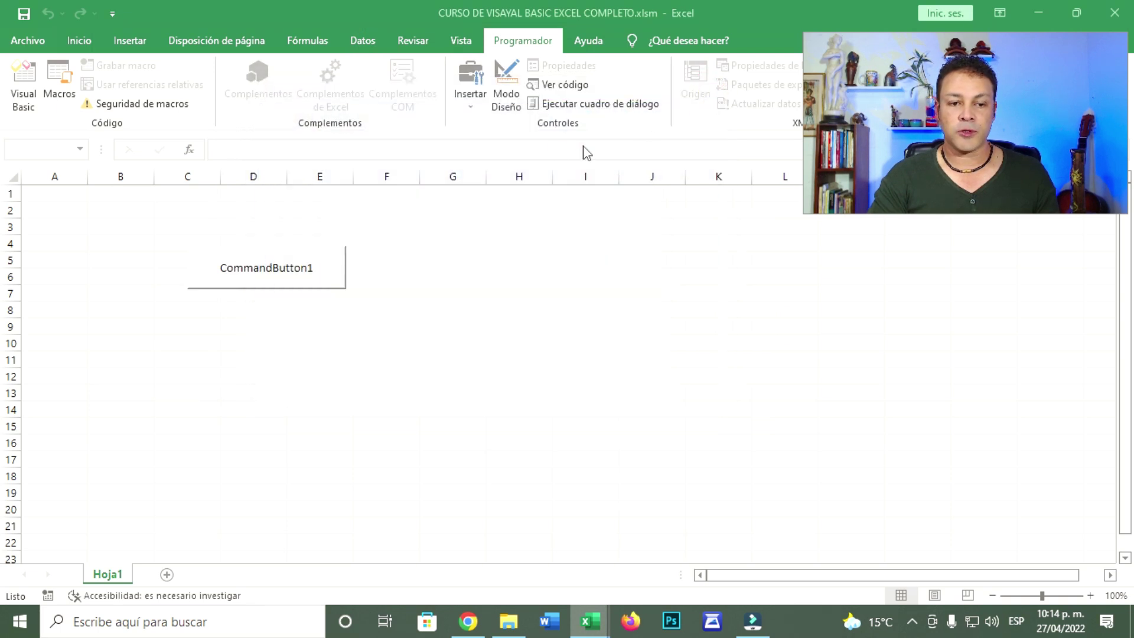
{"action": "left_click", "coordinate": [26, 81]}
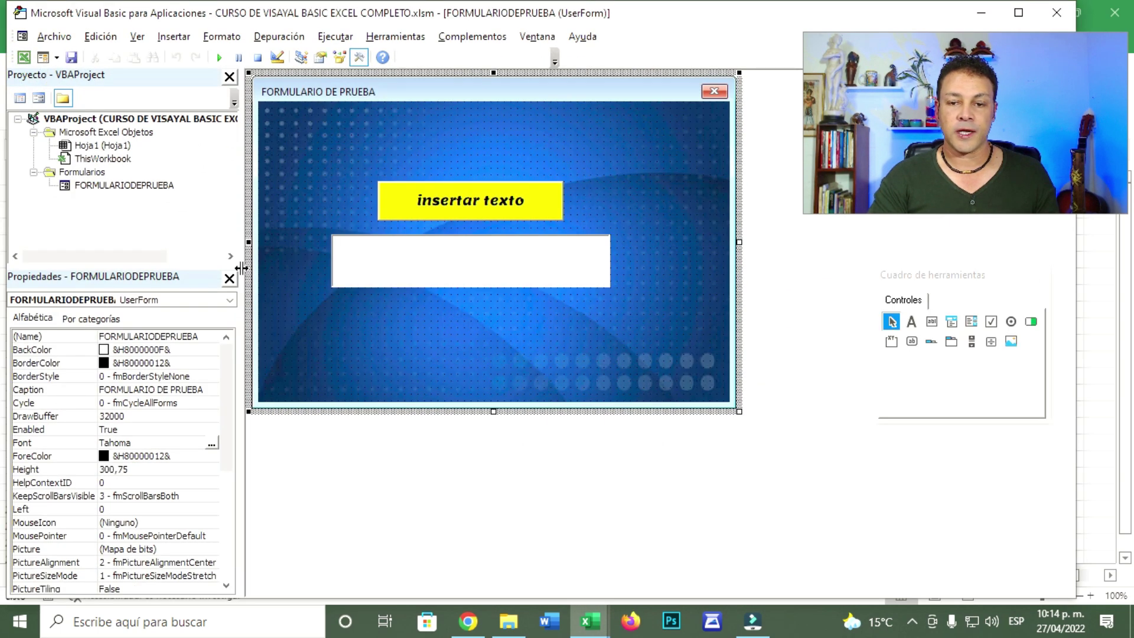
Enlarge the form, then widen and reposition the text box and yellow button.
{"action": "left_click_drag", "start_coordinate": [740, 413], "coordinate": [899, 570]}
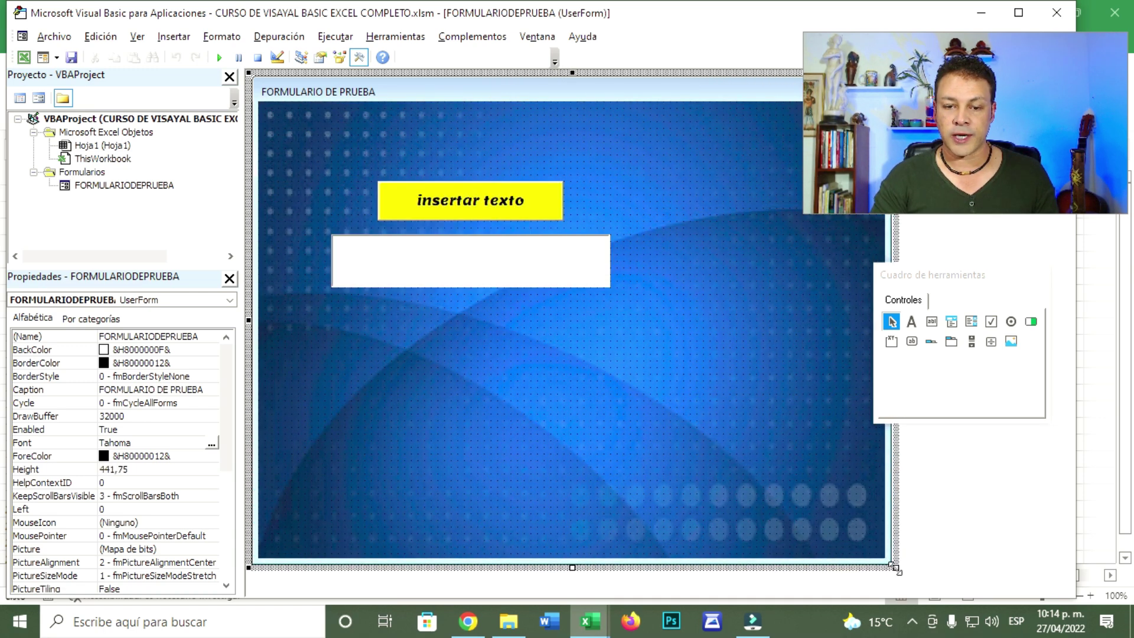
{"action": "mouse_move", "coordinate": [523, 274]}
{"action": "left_mouse_down"}
{"action": "mouse_move", "coordinate": [589, 392]}
{"action": "mouse_move", "coordinate": [633, 403]}
{"action": "left_mouse_up"}
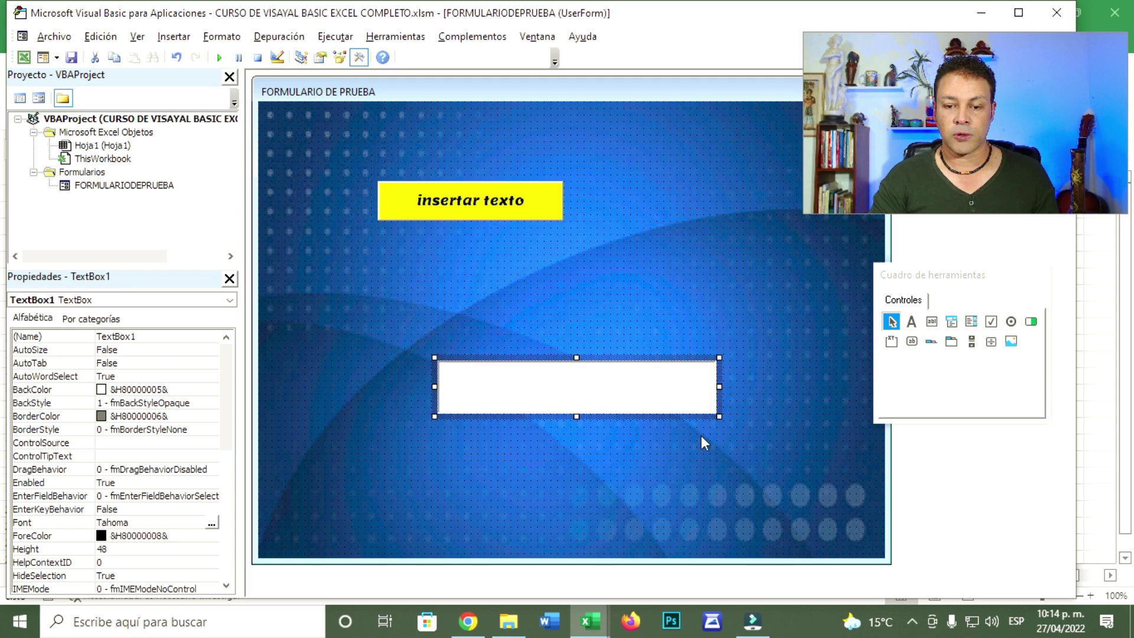
{"action": "left_click_drag", "start_coordinate": [723, 388], "coordinate": [810, 390]}
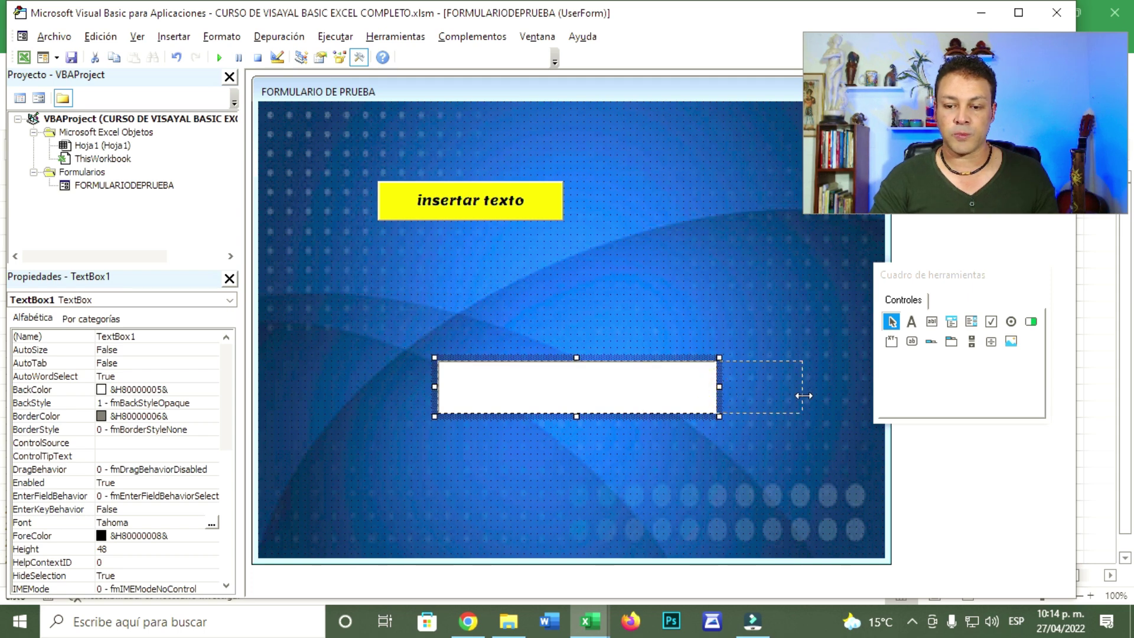
{"action": "left_click_drag", "start_coordinate": [697, 393], "coordinate": [656, 401]}
{"action": "mouse_move", "coordinate": [482, 221]}
{"action": "left_mouse_down"}
{"action": "mouse_move", "coordinate": [496, 215]}
{"action": "mouse_move", "coordinate": [597, 322]}
{"action": "mouse_move", "coordinate": [528, 316]}
{"action": "left_mouse_up"}
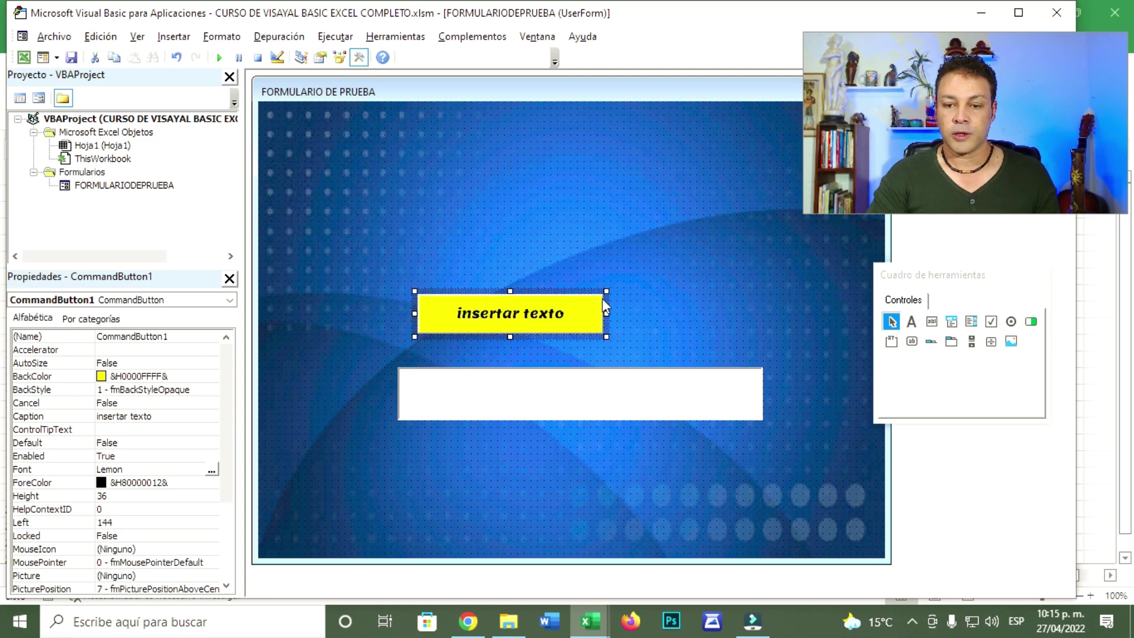
{"action": "left_click_drag", "start_coordinate": [606, 291], "coordinate": [752, 291]}
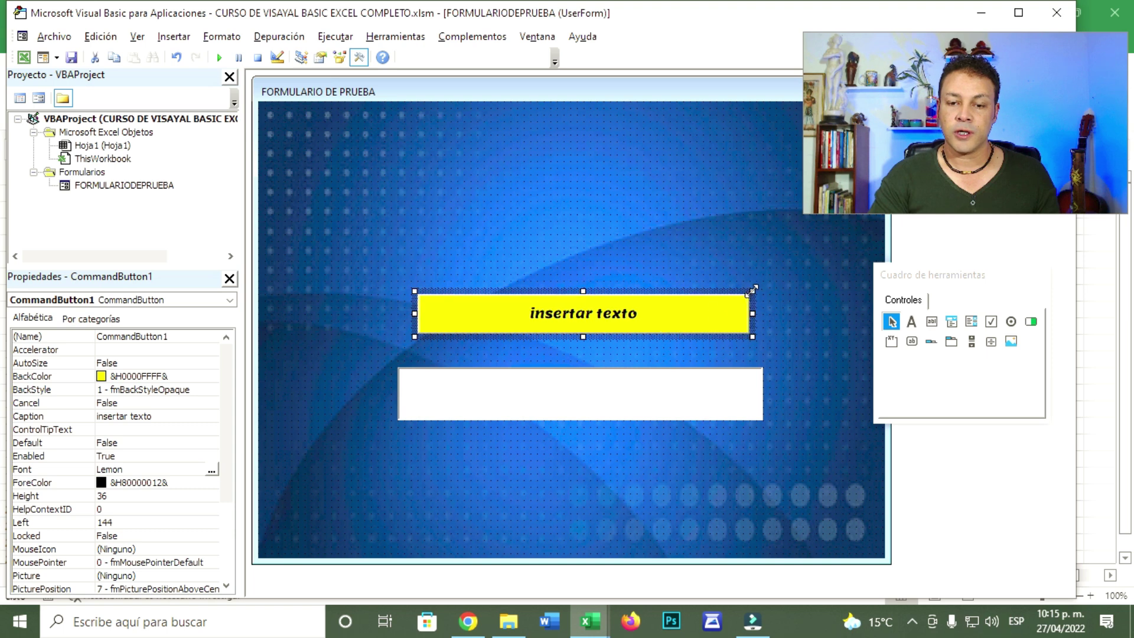
{"action": "mouse_move", "coordinate": [582, 291]}
{"action": "left_mouse_down"}
{"action": "mouse_move", "coordinate": [583, 265]}
{"action": "mouse_move", "coordinate": [589, 277]}
{"action": "left_mouse_up"}
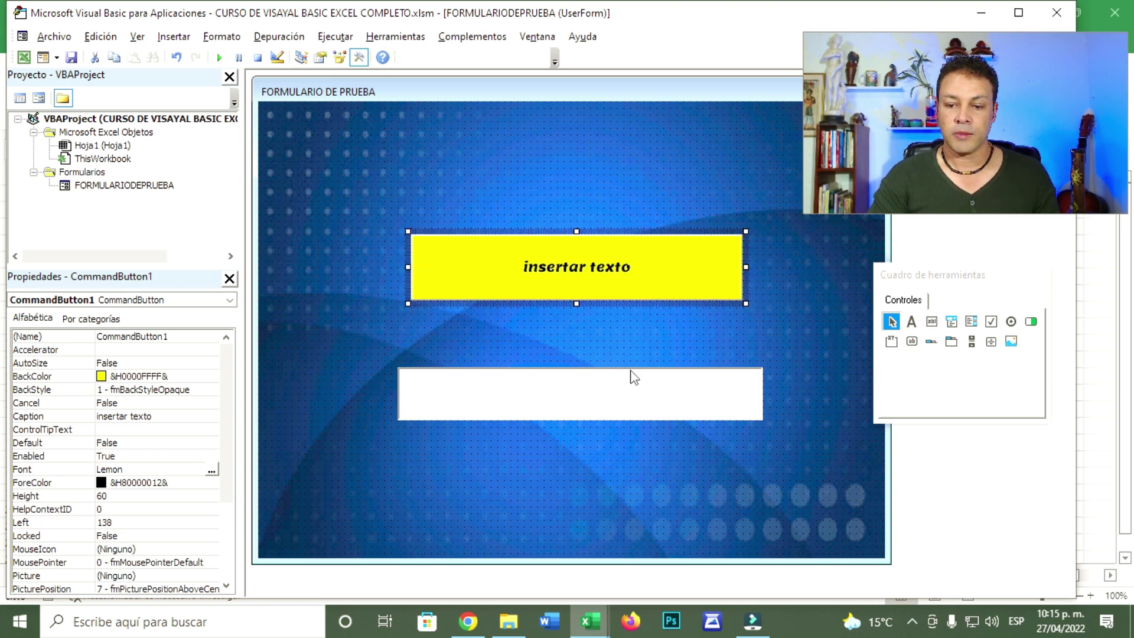
{"action": "left_click", "coordinate": [633, 376]}
{"action": "left_click_drag", "start_coordinate": [640, 379], "coordinate": [643, 360]}
{"action": "left_click", "coordinate": [612, 277]}
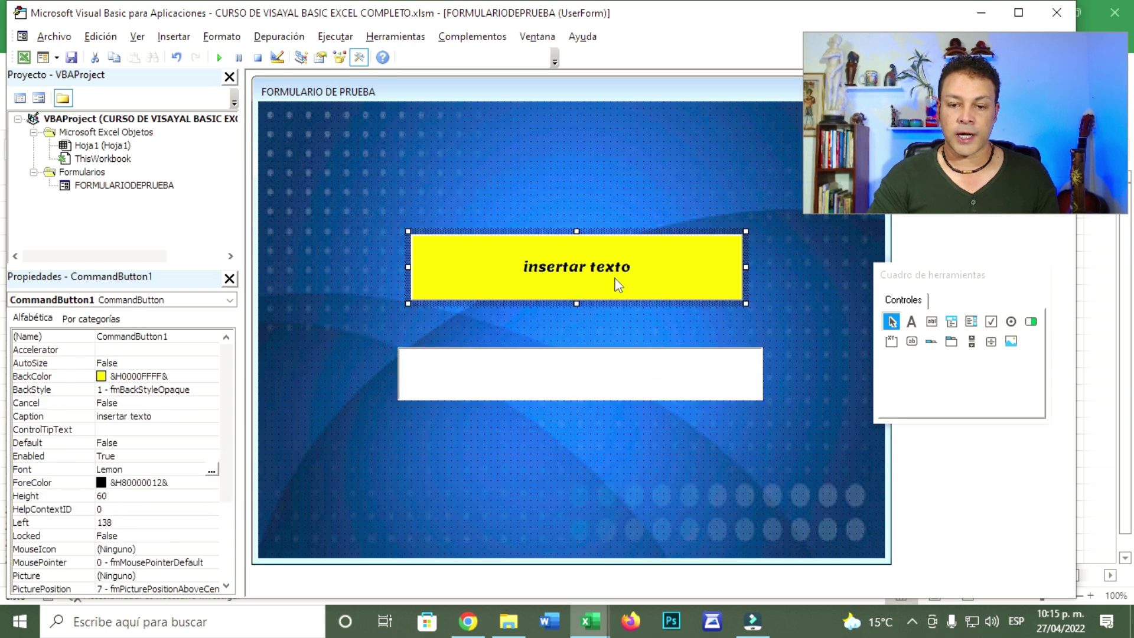
Set the insertar texto button's font size to 20.
{"action": "left_click", "coordinate": [210, 472]}
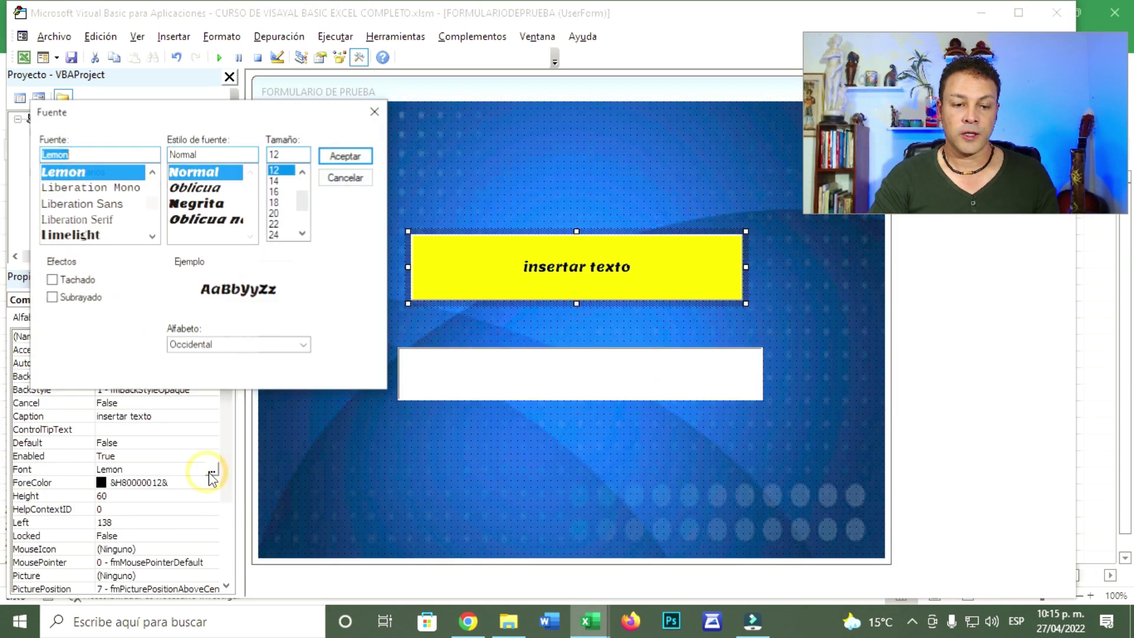
{"action": "left_click", "coordinate": [275, 213]}
{"action": "left_click", "coordinate": [361, 155]}
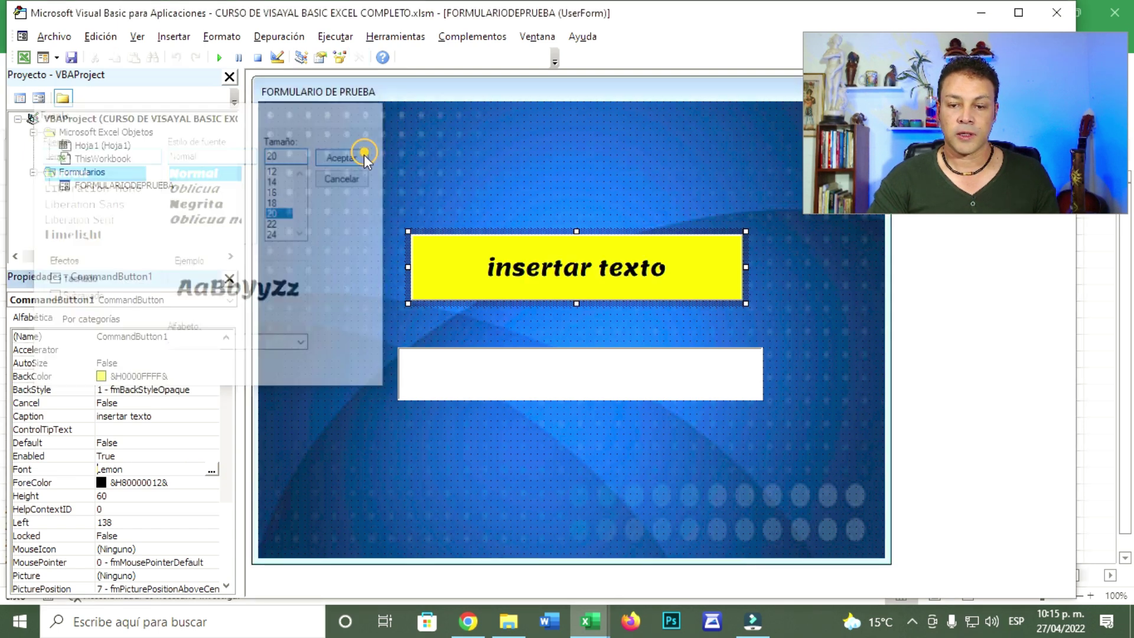
Run the UserForm to preview it over the sheet.
{"action": "left_click", "coordinate": [806, 301]}
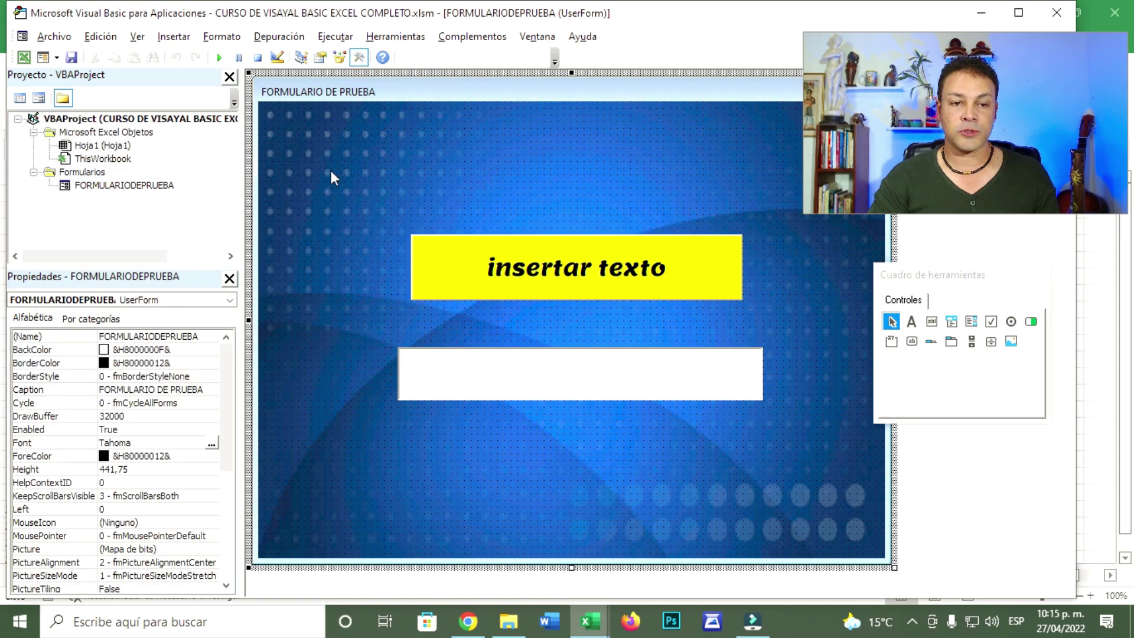
{"action": "left_click", "coordinate": [383, 154]}
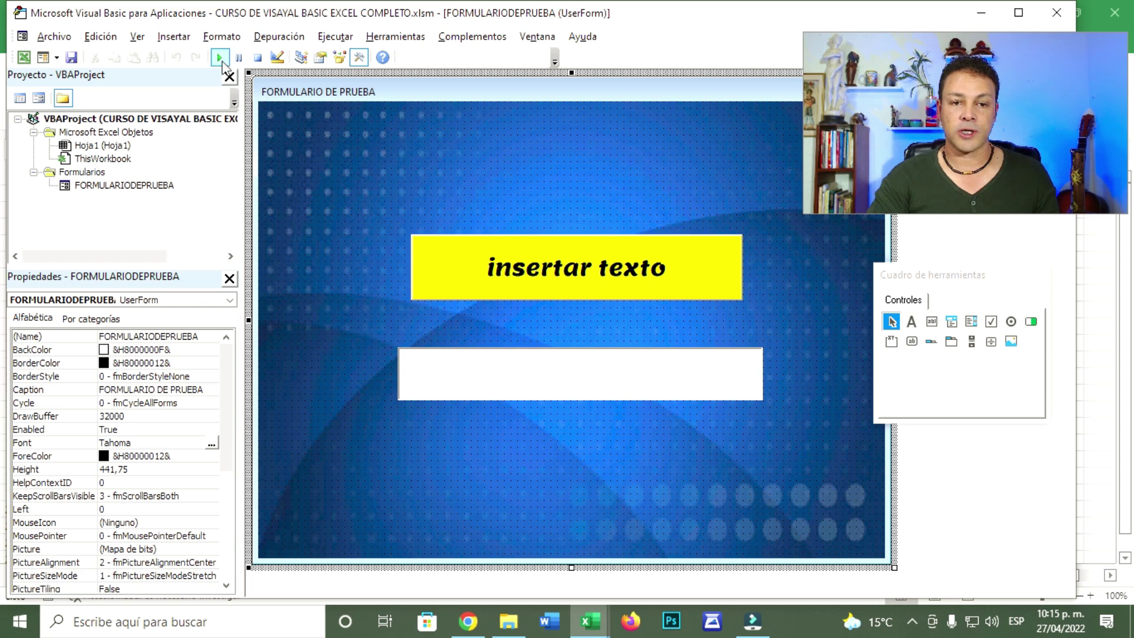
{"action": "left_click", "coordinate": [220, 57]}
Move the running test form left, type 'rtrttrtrtr' into its text box, then close it.
{"action": "left_click", "coordinate": [592, 66]}
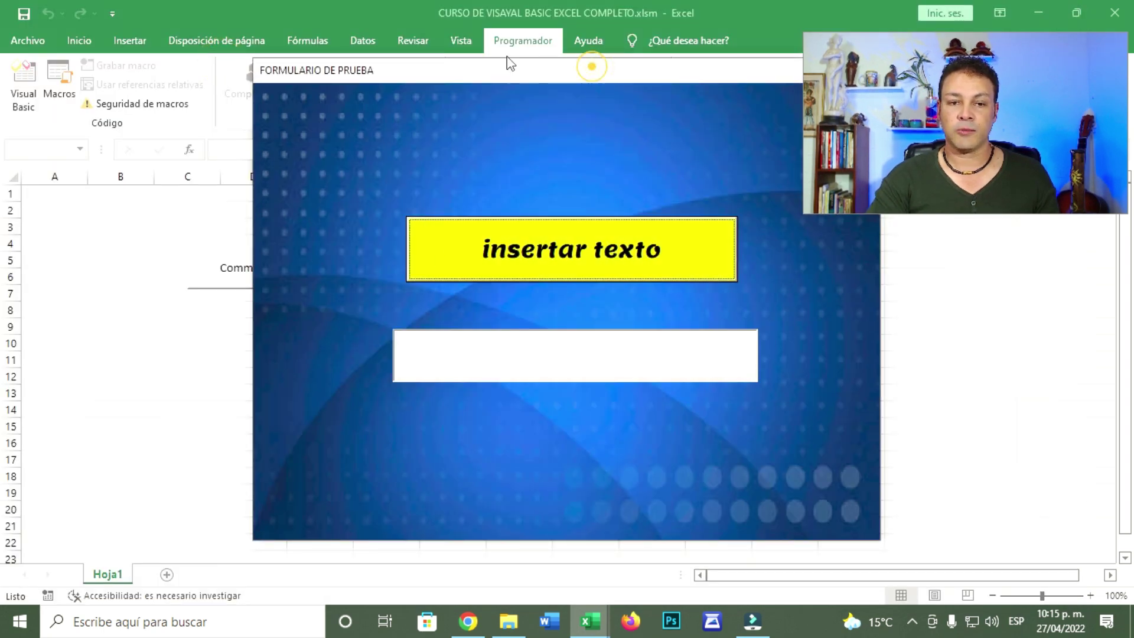
{"action": "mouse_move", "coordinate": [557, 70]}
{"action": "left_mouse_down"}
{"action": "mouse_move", "coordinate": [390, 49]}
{"action": "mouse_move", "coordinate": [415, 62]}
{"action": "left_mouse_up"}
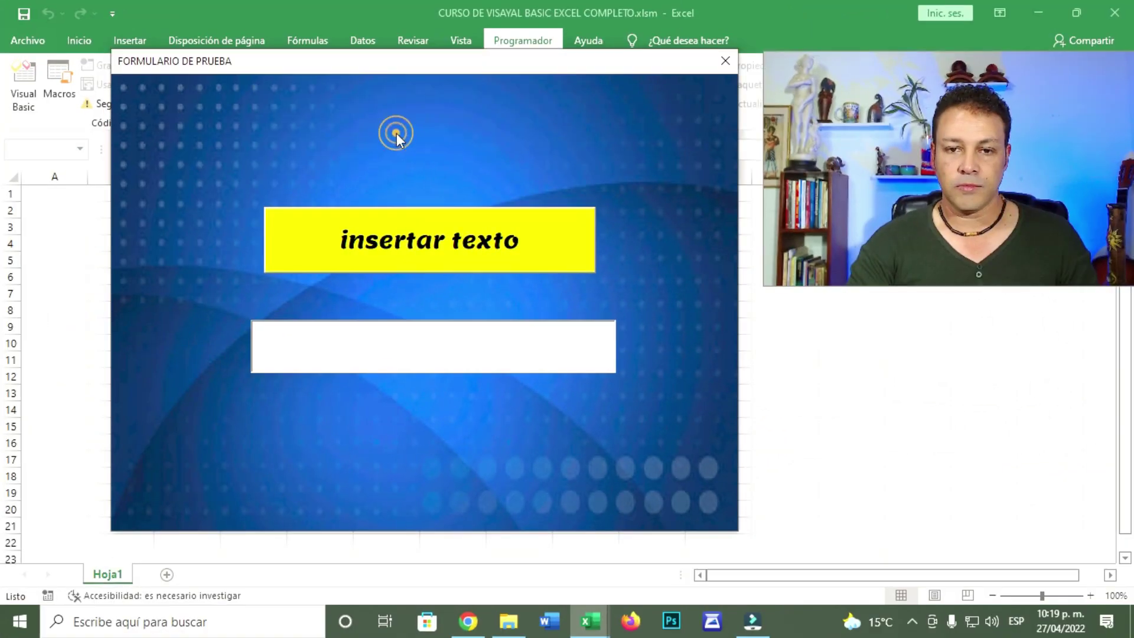
{"action": "left_click", "coordinate": [329, 351]}
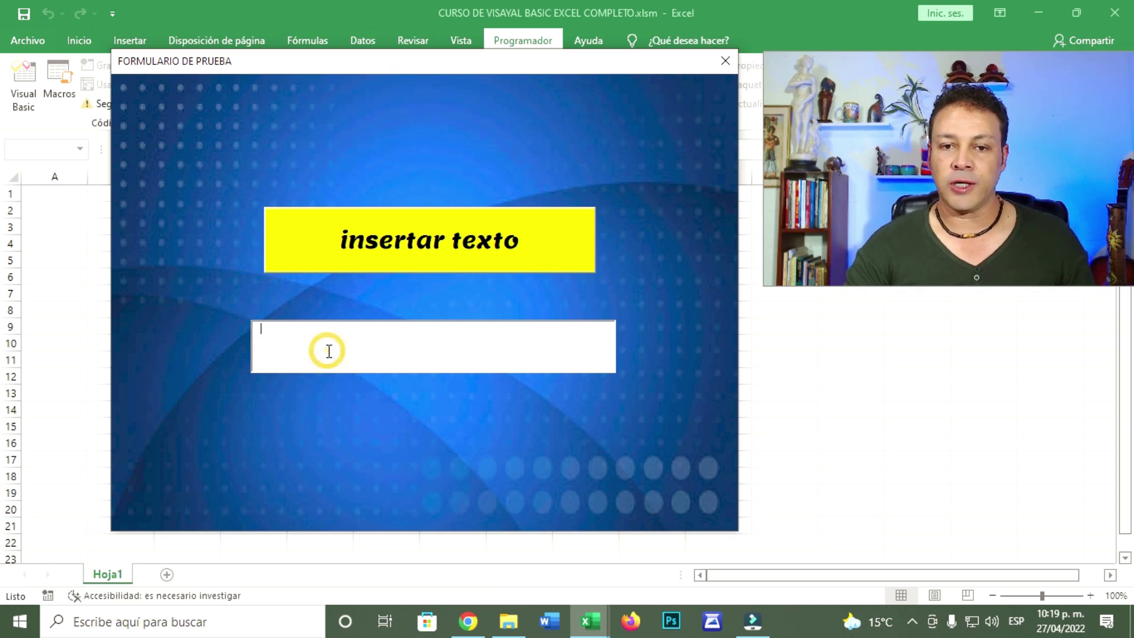
{"action": "type", "text": "rtrttrtrtrt"}
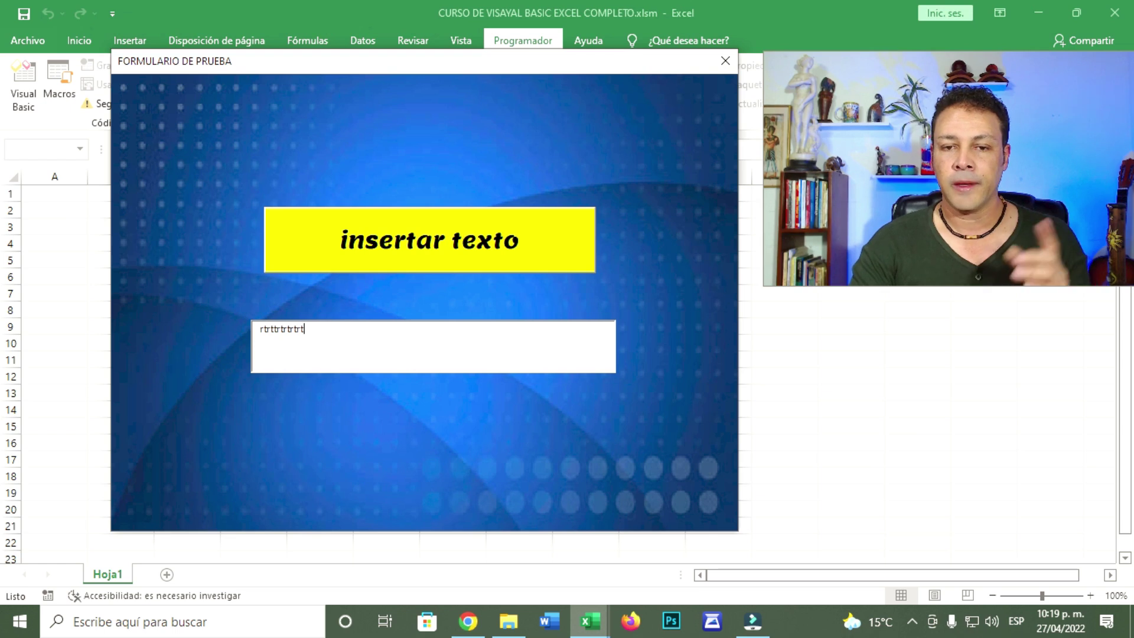
{"action": "left_click", "coordinate": [725, 61]}
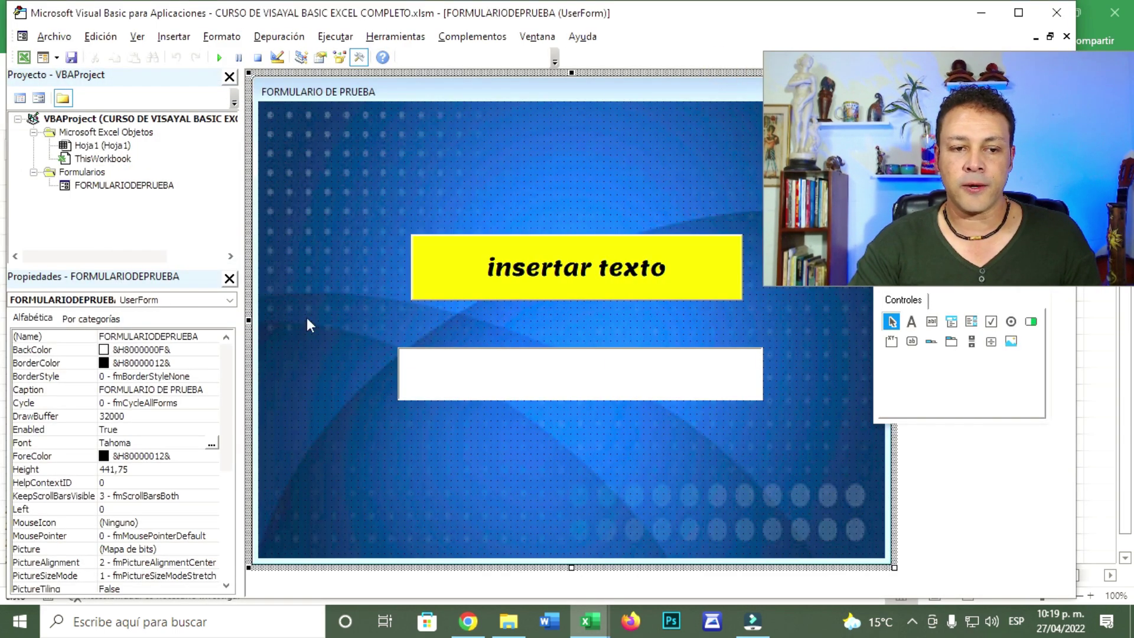
Select TextBox1, open its Font dialog and browse the font list past Teko.
{"action": "left_click", "coordinate": [504, 382]}
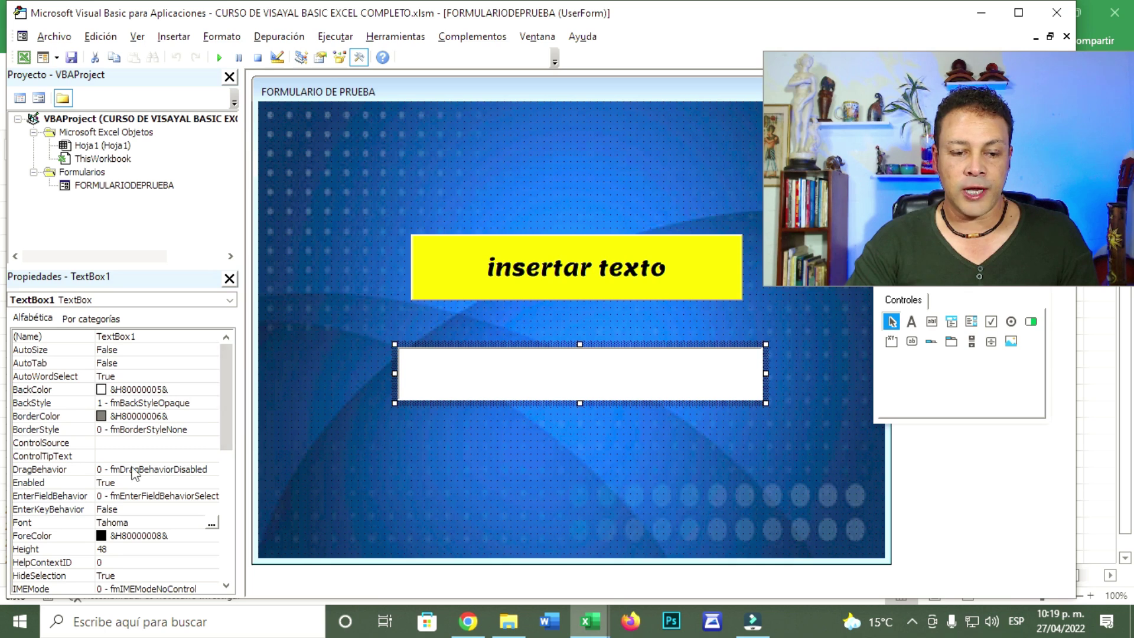
{"action": "left_click", "coordinate": [211, 523]}
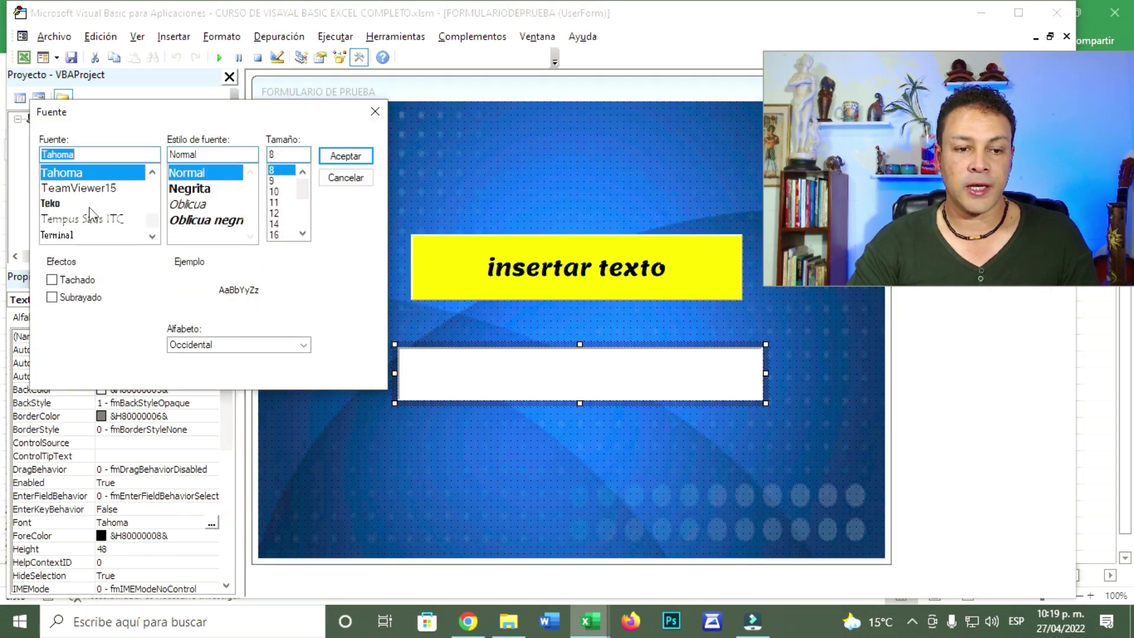
{"action": "left_click_drag", "start_coordinate": [152, 223], "coordinate": [152, 219]}
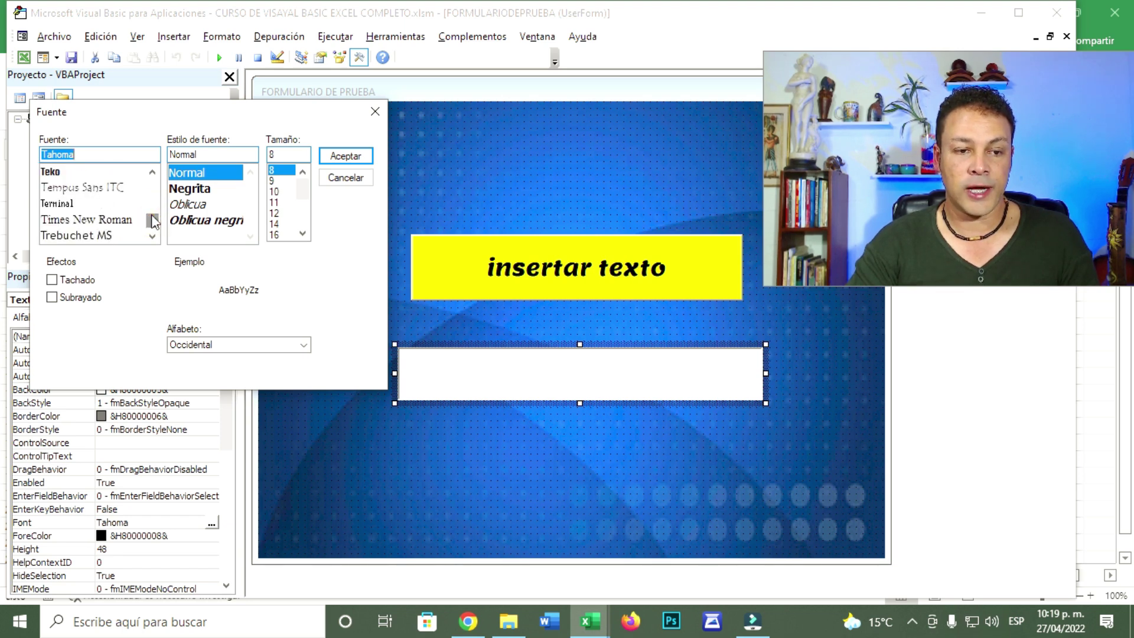
{"action": "left_click", "coordinate": [52, 171]}
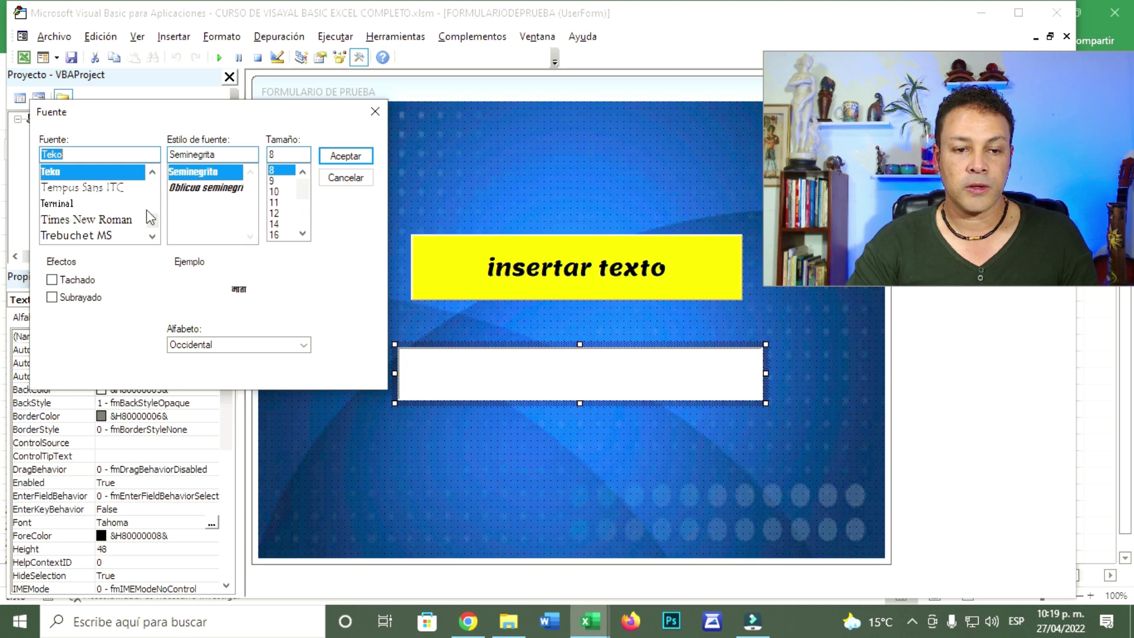
{"action": "left_click", "coordinate": [153, 171]}
{"action": "left_click", "coordinate": [152, 172]}
{"action": "left_click", "coordinate": [152, 171]}
{"action": "left_click", "coordinate": [154, 173]}
{"action": "left_click", "coordinate": [154, 173]}
{"action": "left_click", "coordinate": [154, 172]}
{"action": "left_click", "coordinate": [154, 172]}
{"action": "left_click", "coordinate": [152, 172]}
{"action": "left_click", "coordinate": [153, 171]}
{"action": "left_click", "coordinate": [152, 171]}
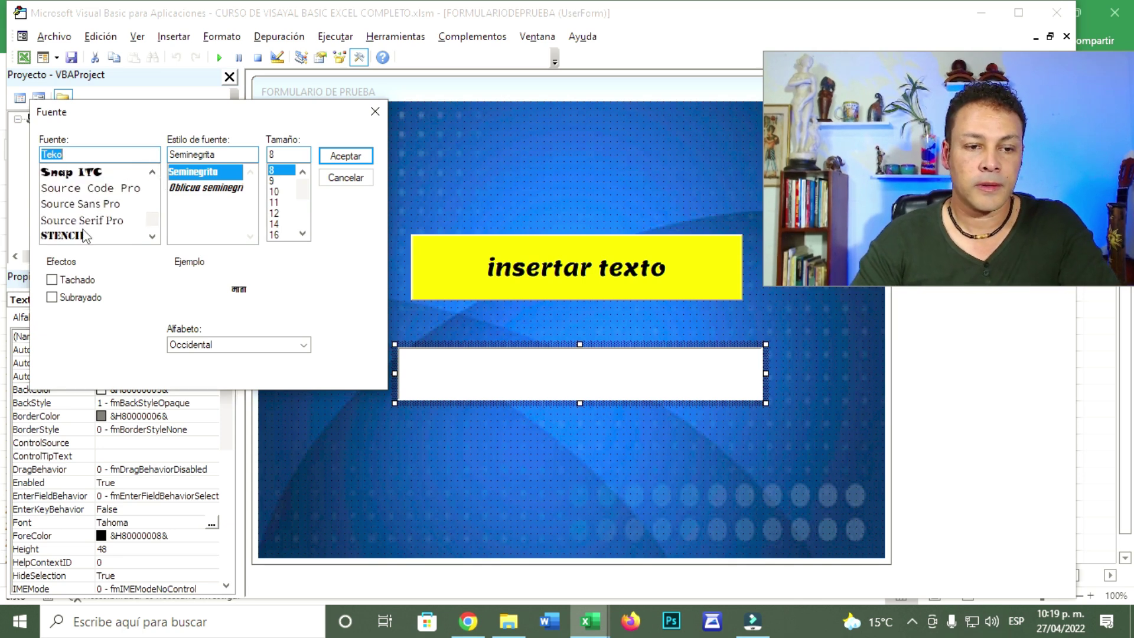
Set TextBox1's font to Stencil, regular style, size 20, and confirm.
{"action": "left_click", "coordinate": [85, 237]}
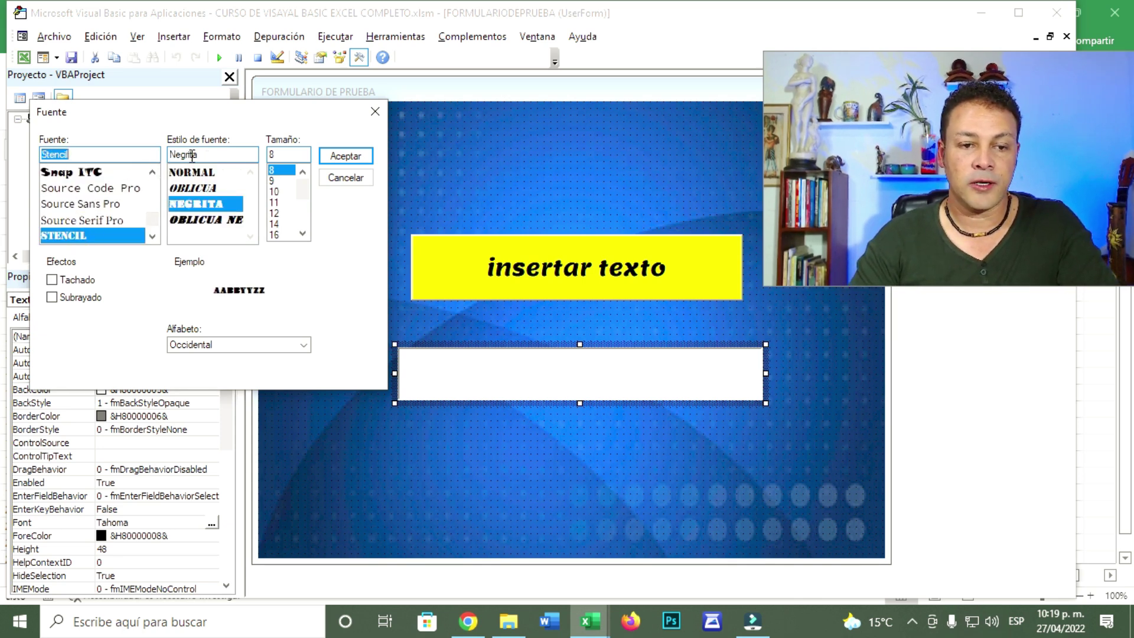
{"action": "left_click", "coordinate": [192, 173]}
{"action": "left_click", "coordinate": [301, 233]}
{"action": "left_click", "coordinate": [302, 234]}
{"action": "left_click", "coordinate": [301, 234]}
{"action": "left_click", "coordinate": [276, 224]}
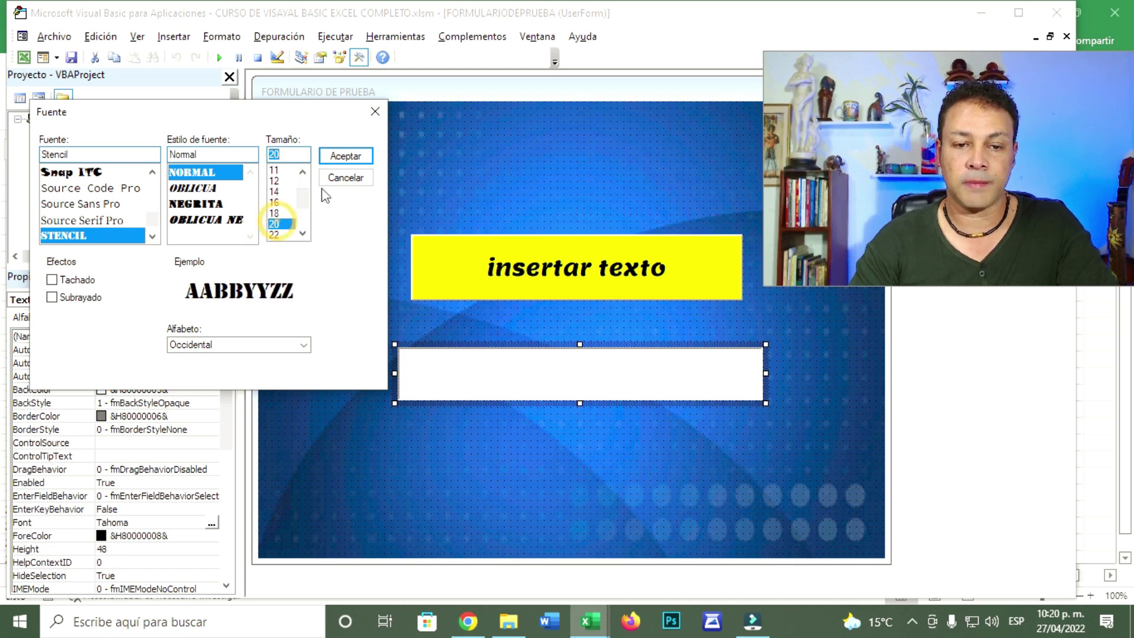
{"action": "left_click", "coordinate": [336, 155]}
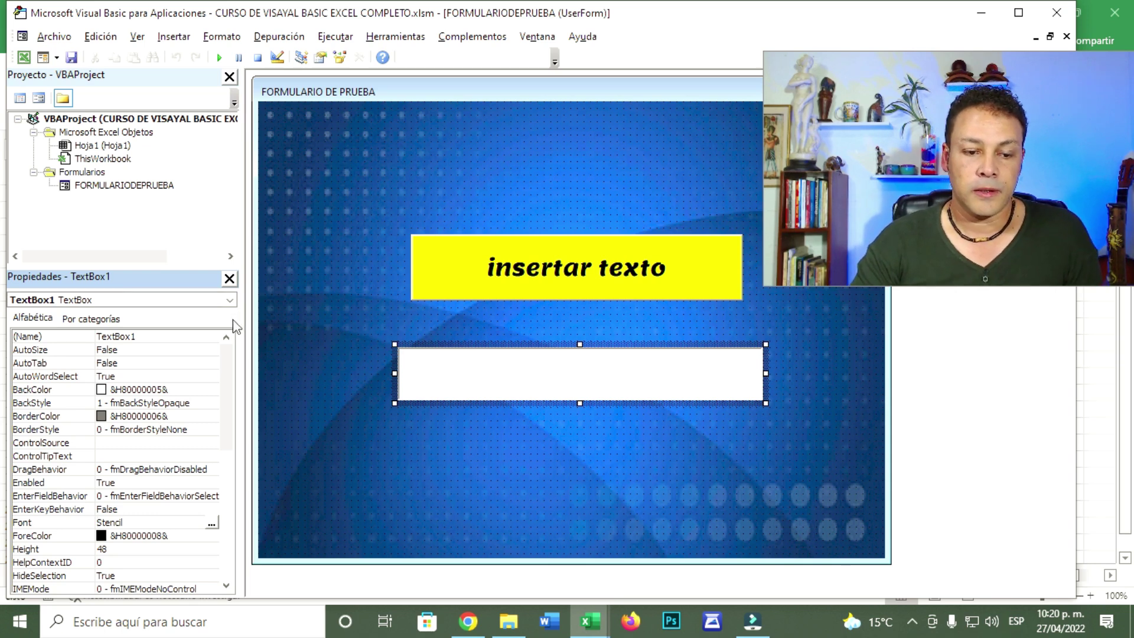
Set TextBox1's TextAlign property to 2 - fmTextAlignCenter.
{"action": "left_click_drag", "start_coordinate": [227, 357], "coordinate": [236, 491]}
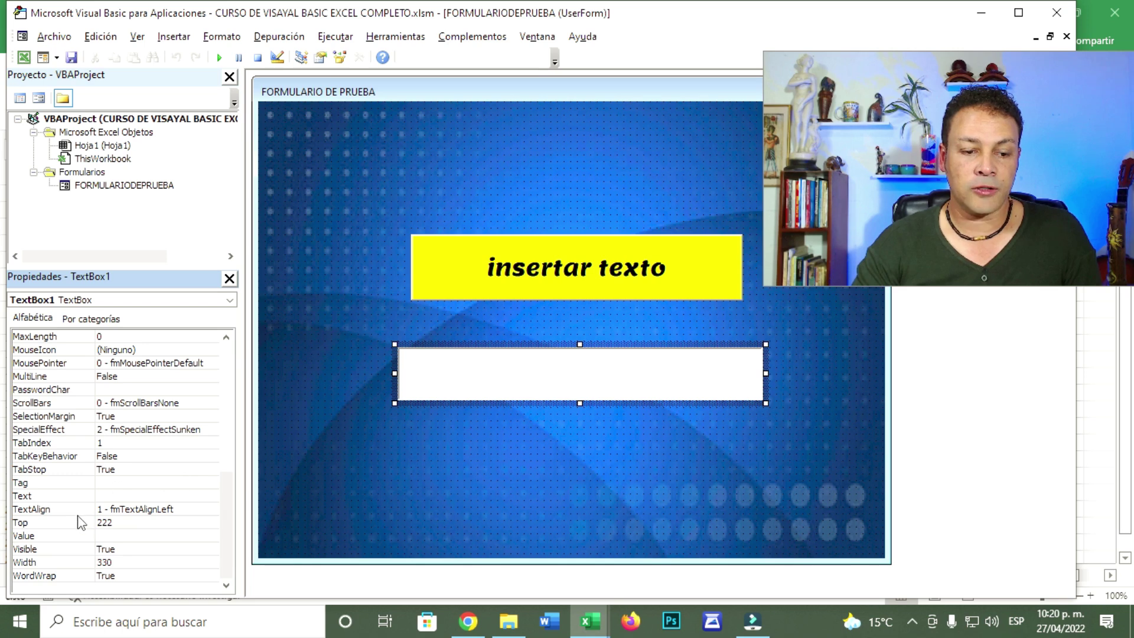
{"action": "left_click", "coordinate": [59, 509]}
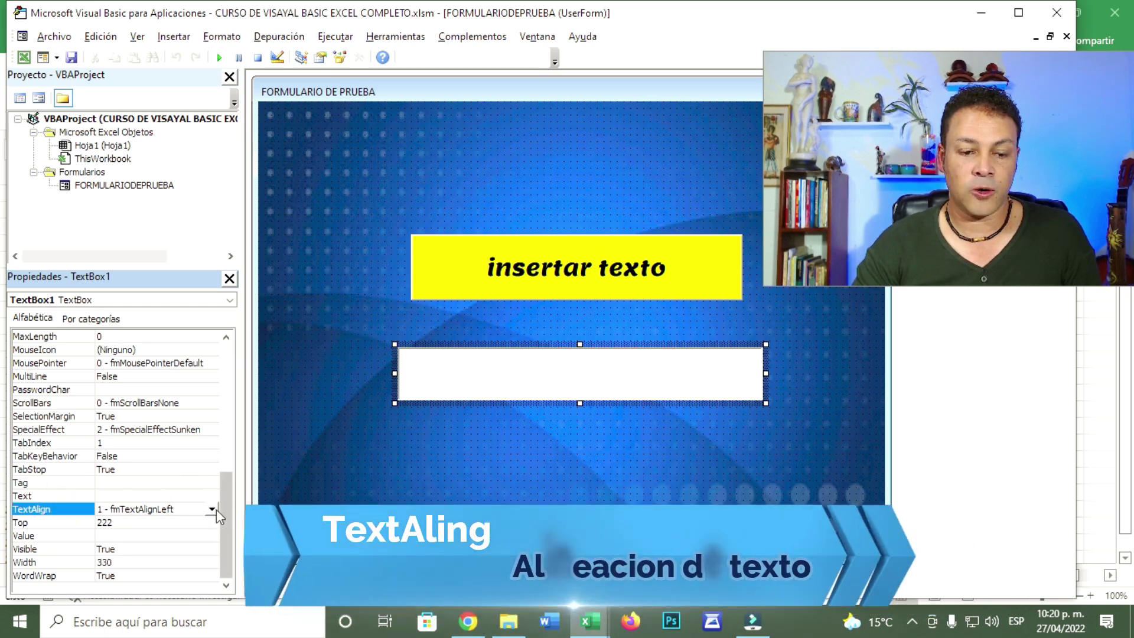
{"action": "left_click", "coordinate": [211, 509]}
{"action": "left_click", "coordinate": [211, 509]}
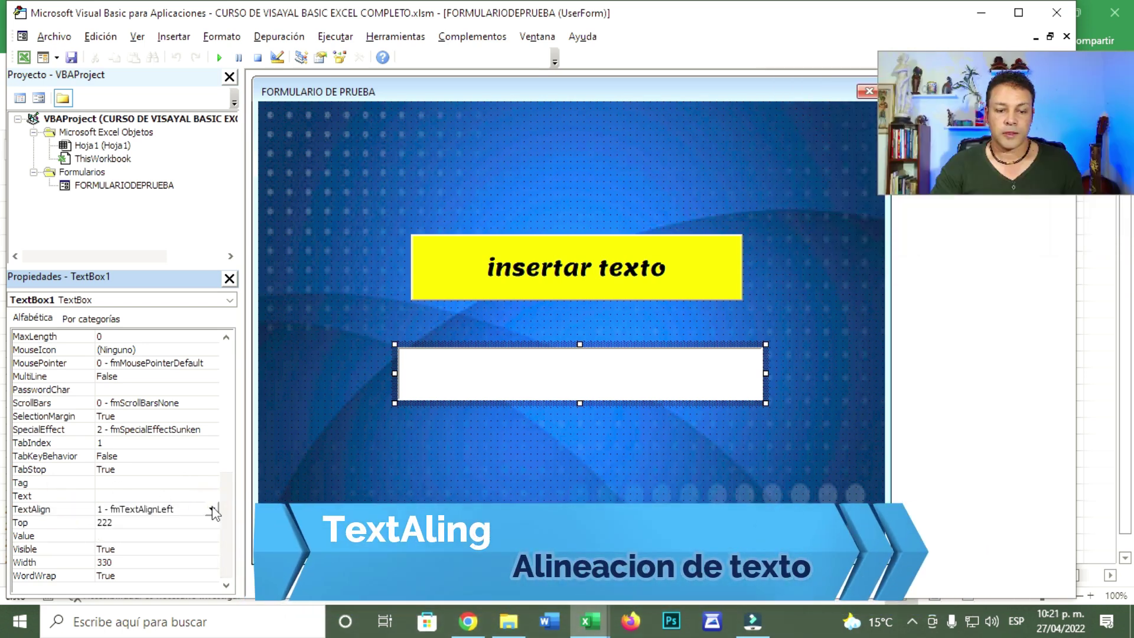
{"action": "left_click", "coordinate": [212, 509]}
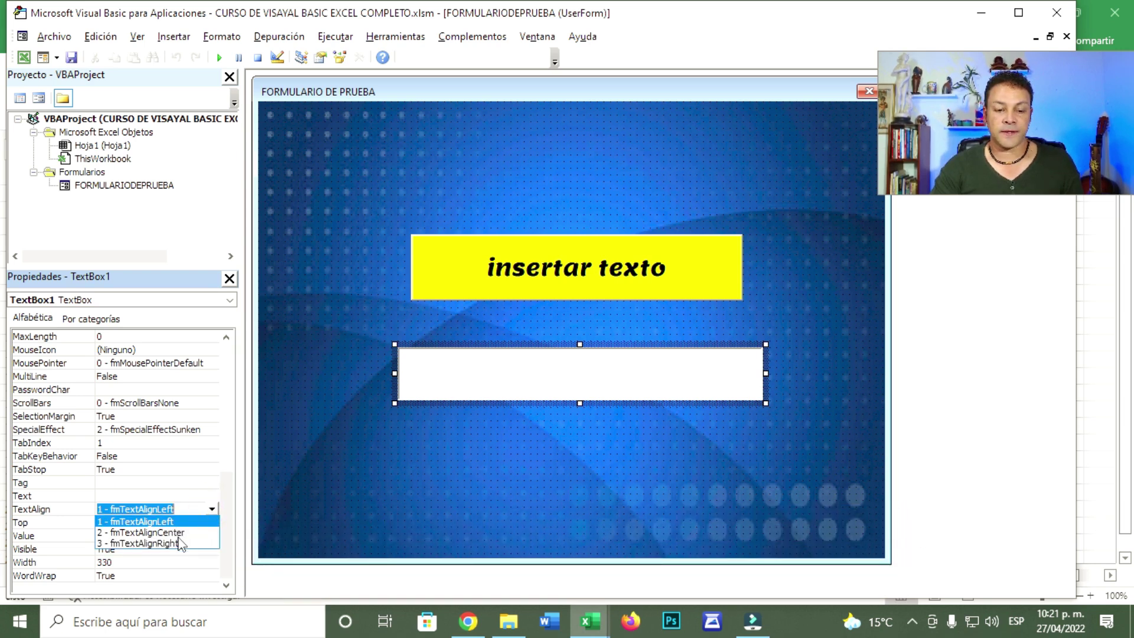
{"action": "left_click", "coordinate": [179, 537]}
{"action": "left_click", "coordinate": [577, 169]}
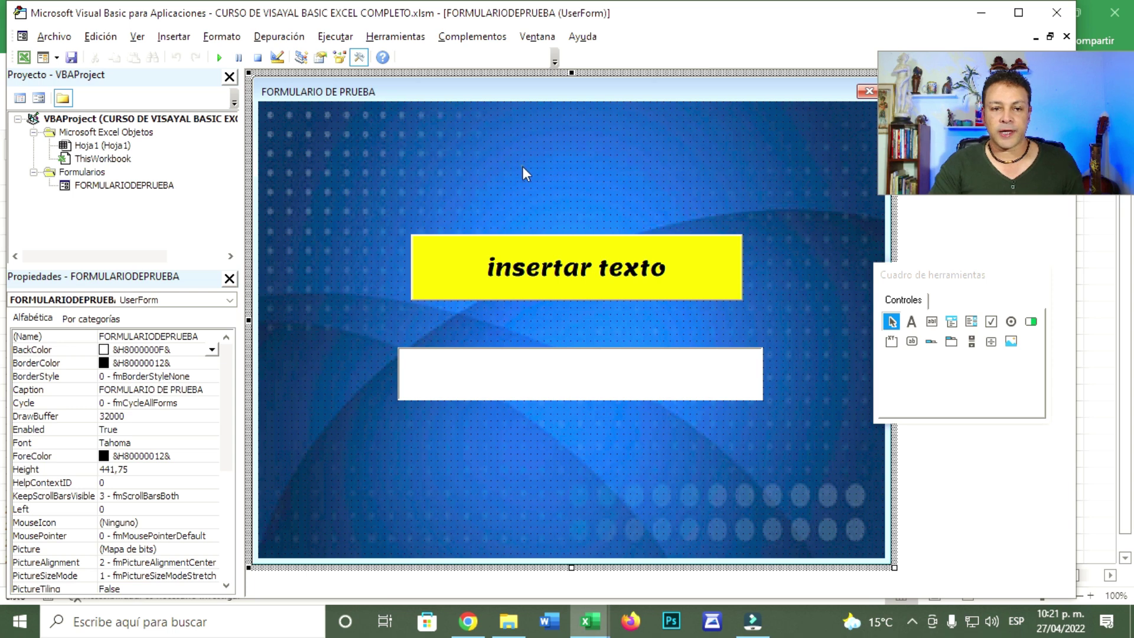
Run the form and type a name followed by 'CLASE DE VISUAL BASIC' into its text box.
{"action": "left_click", "coordinate": [218, 58]}
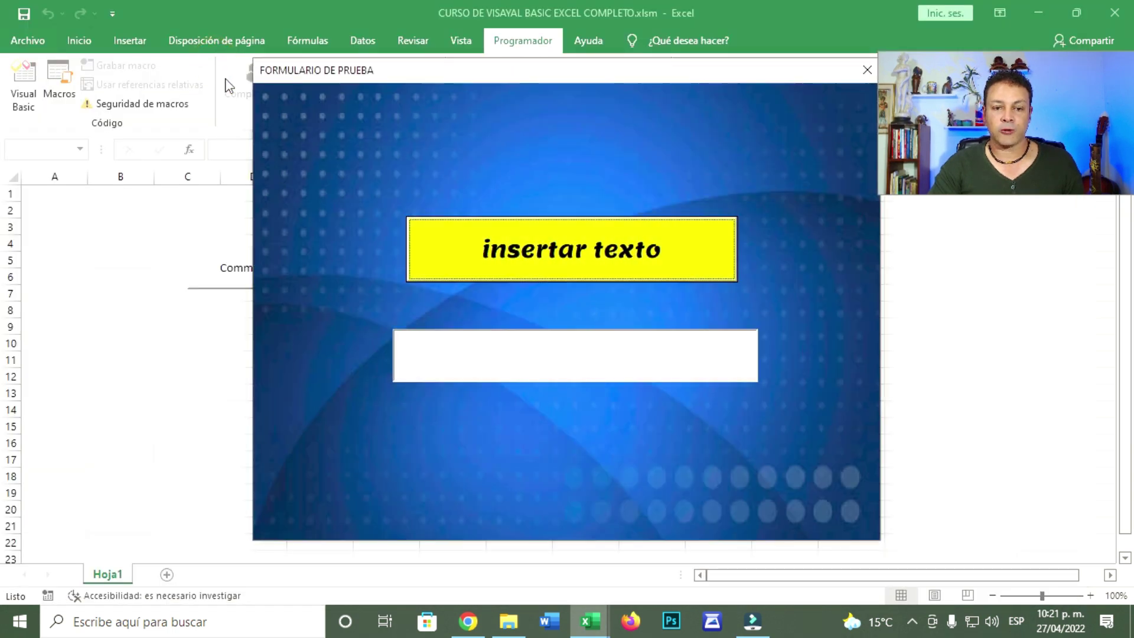
{"action": "left_click", "coordinate": [466, 356]}
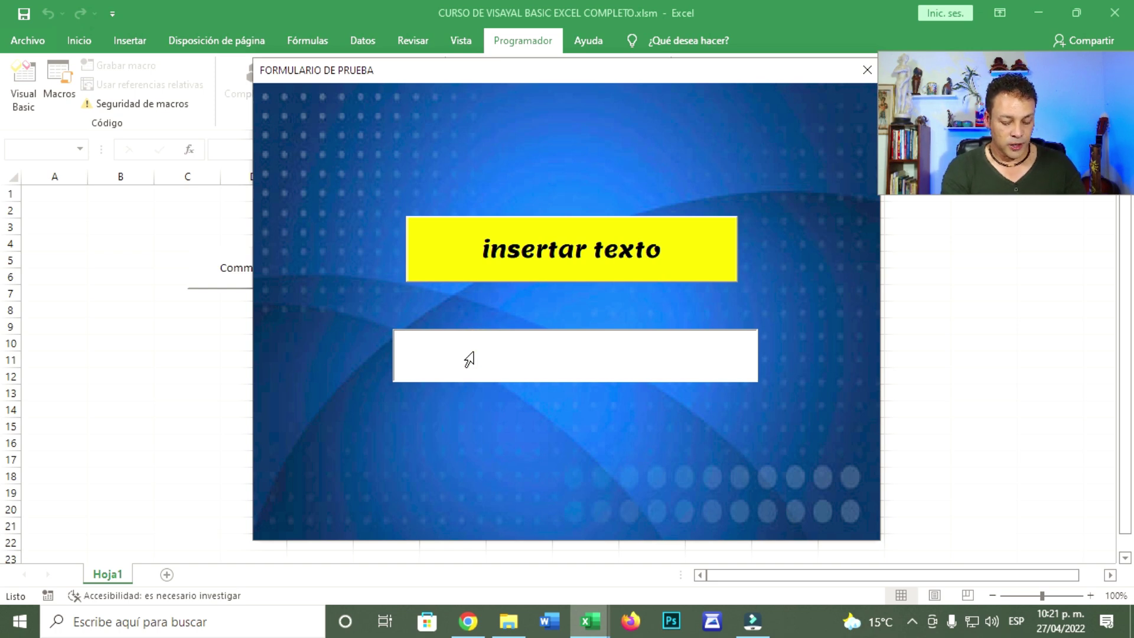
{"action": "type", "text": "MA"}
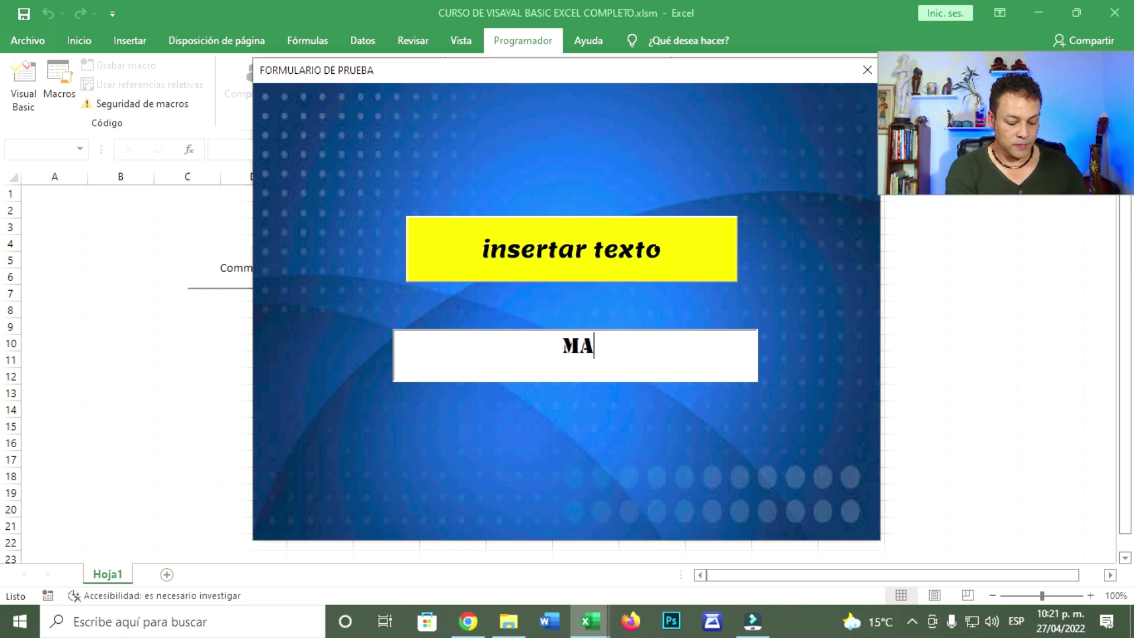
{"action": "type", "text": "RCELO CLAD"}
{"action": "key", "text": "BackSpace"}
{"action": "type", "text": "SE DE VISUAL"}
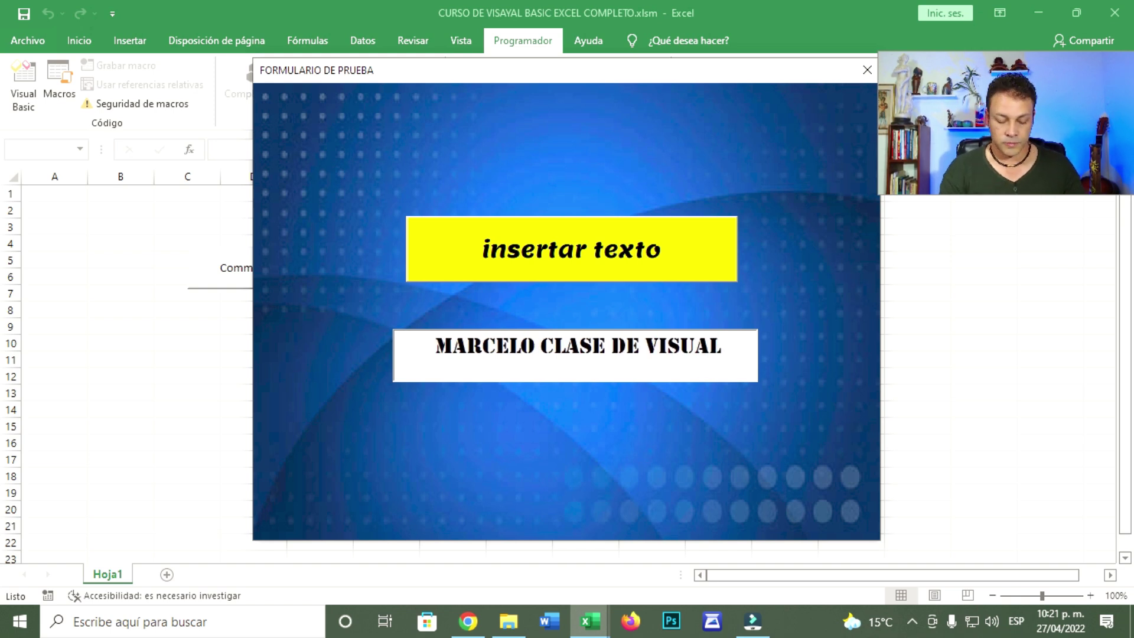
{"action": "type", "text": " BASIC"}
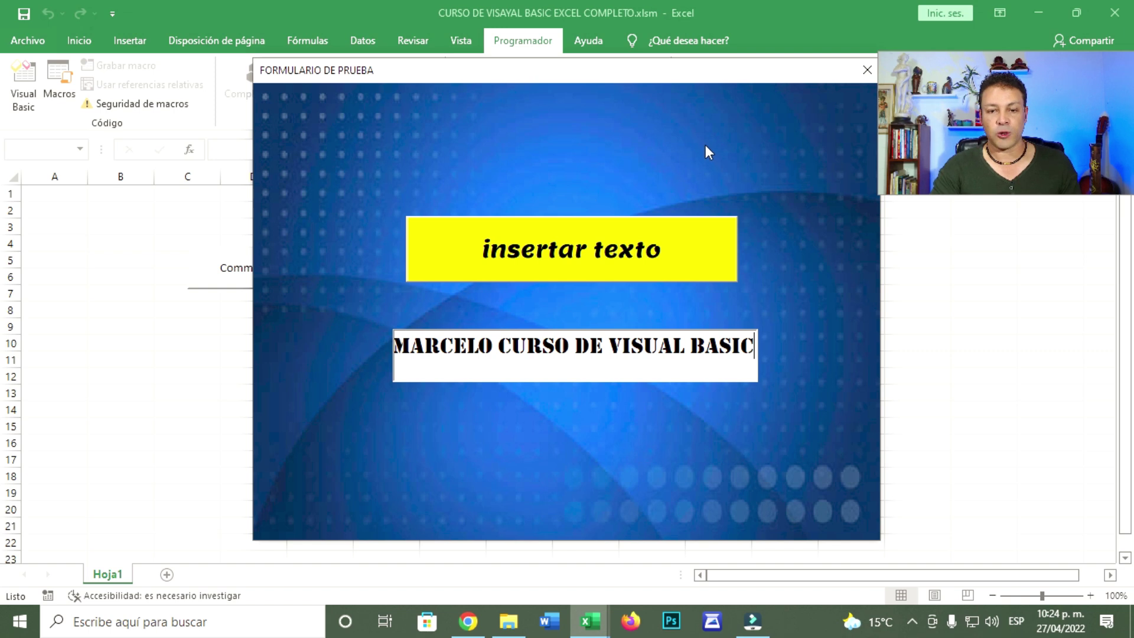
Close the test run and type VISUAL BASIC as TextBox1's default text.
{"action": "left_click", "coordinate": [867, 71]}
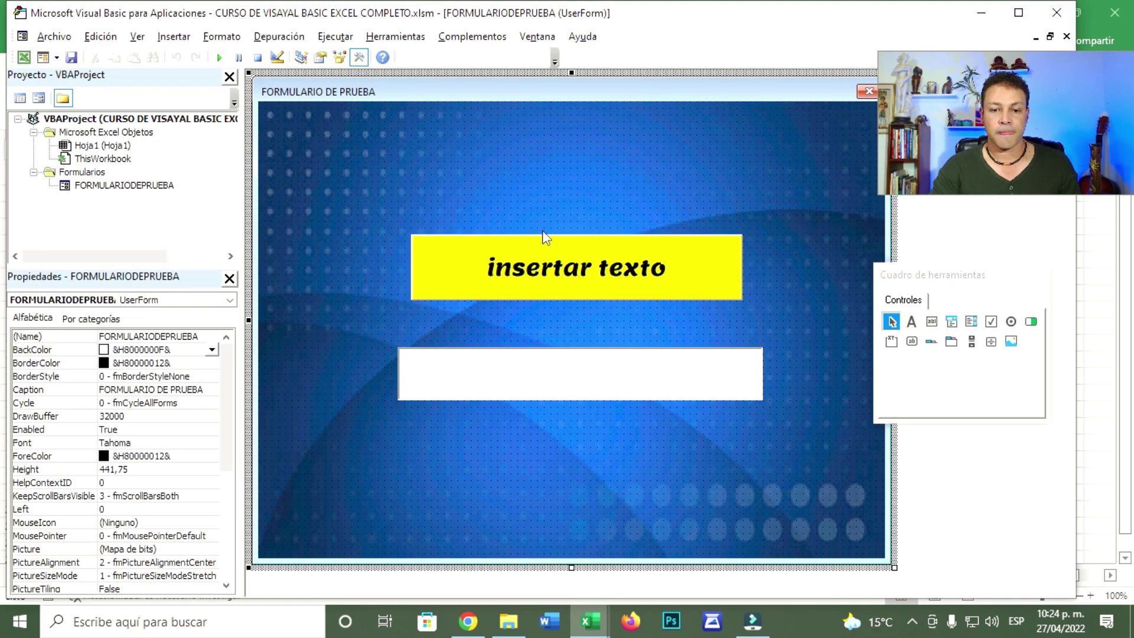
{"action": "left_click", "coordinate": [628, 378]}
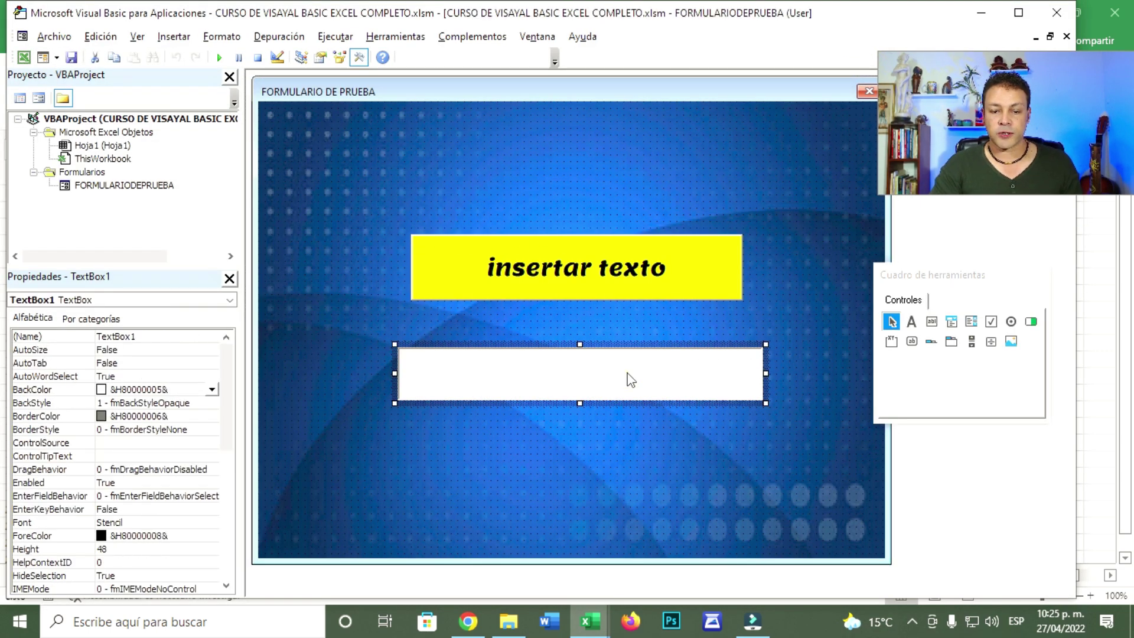
{"action": "left_click", "coordinate": [567, 377]}
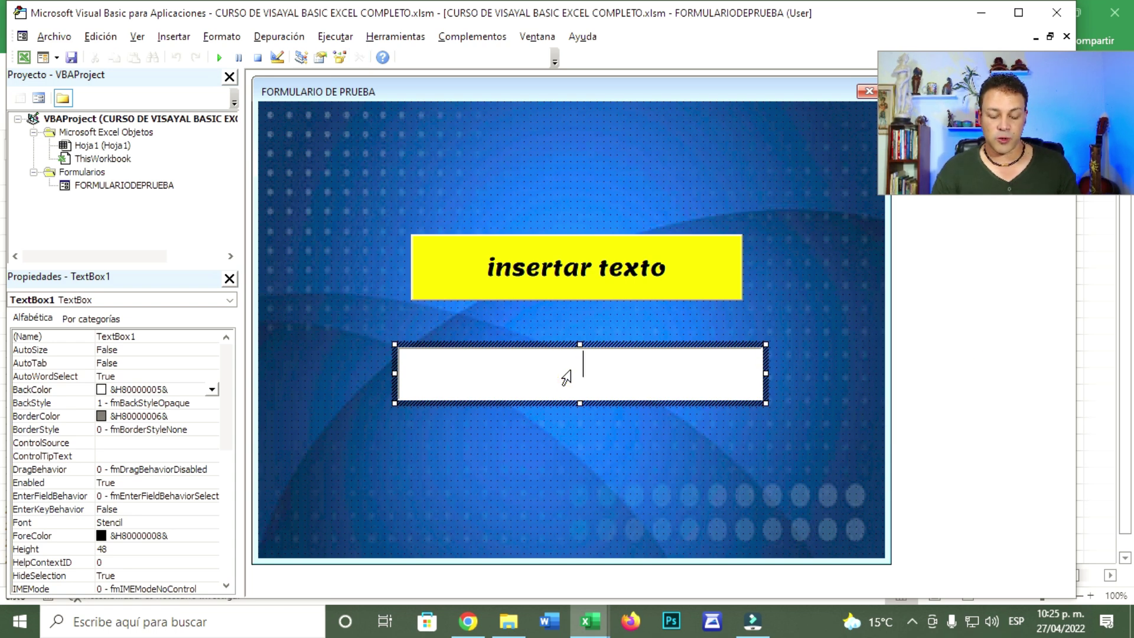
{"action": "type", "text": "VISUALK"}
{"action": "key", "text": "BackSpace"}
{"action": "type", "text": "BASIC"}
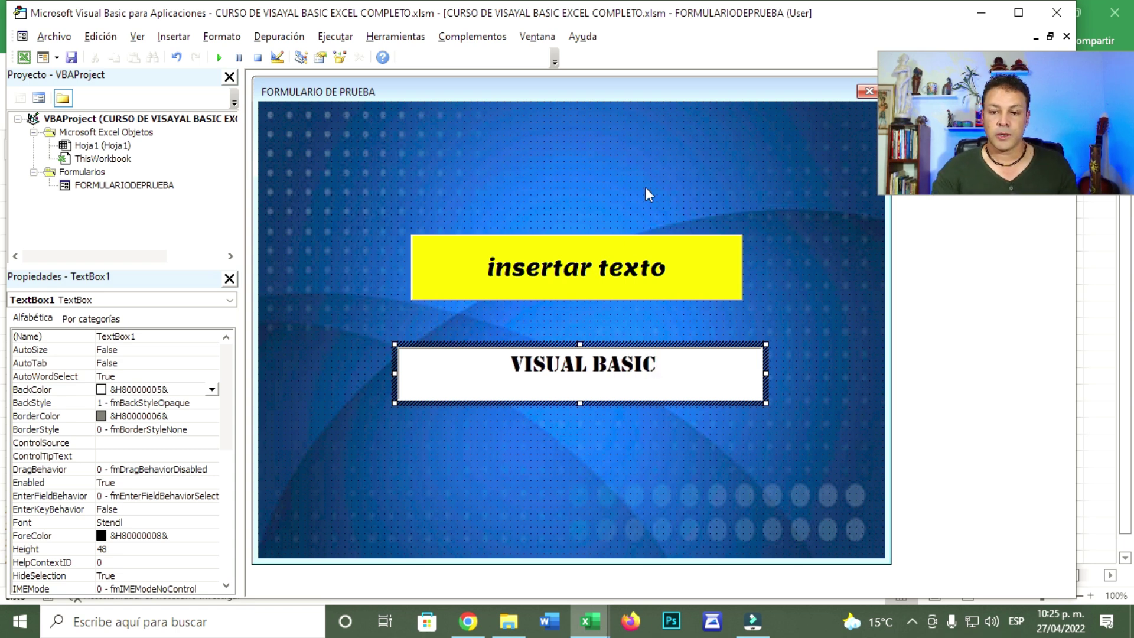
{"action": "left_click", "coordinate": [655, 180]}
Select the form and run it again.
{"action": "left_click", "coordinate": [712, 390]}
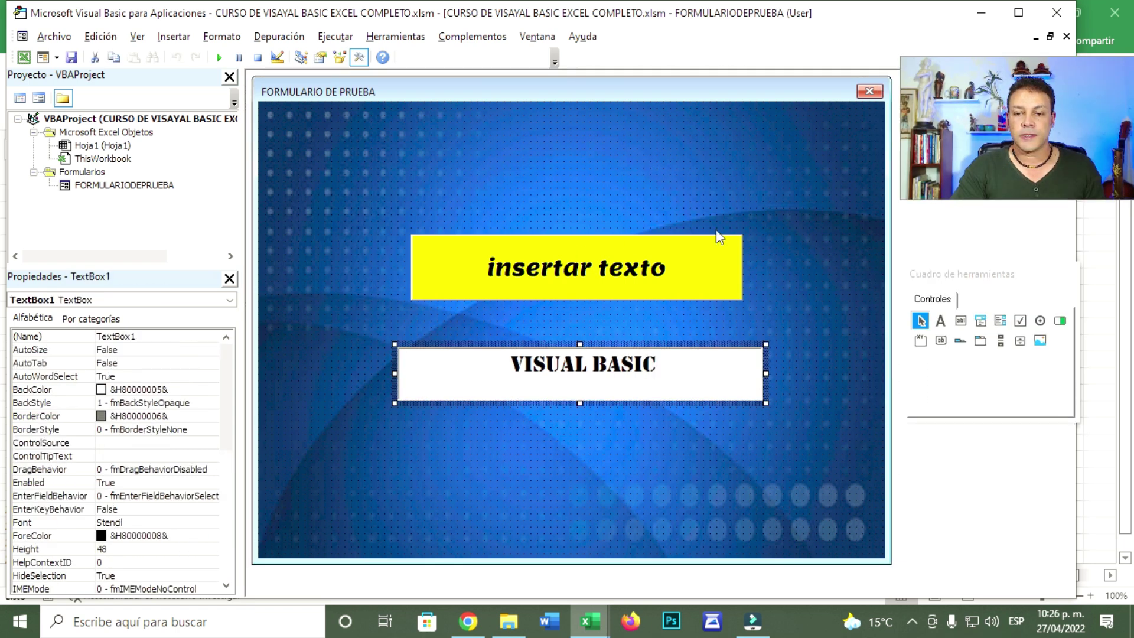
{"action": "left_click", "coordinate": [646, 167]}
{"action": "left_click", "coordinate": [219, 57]}
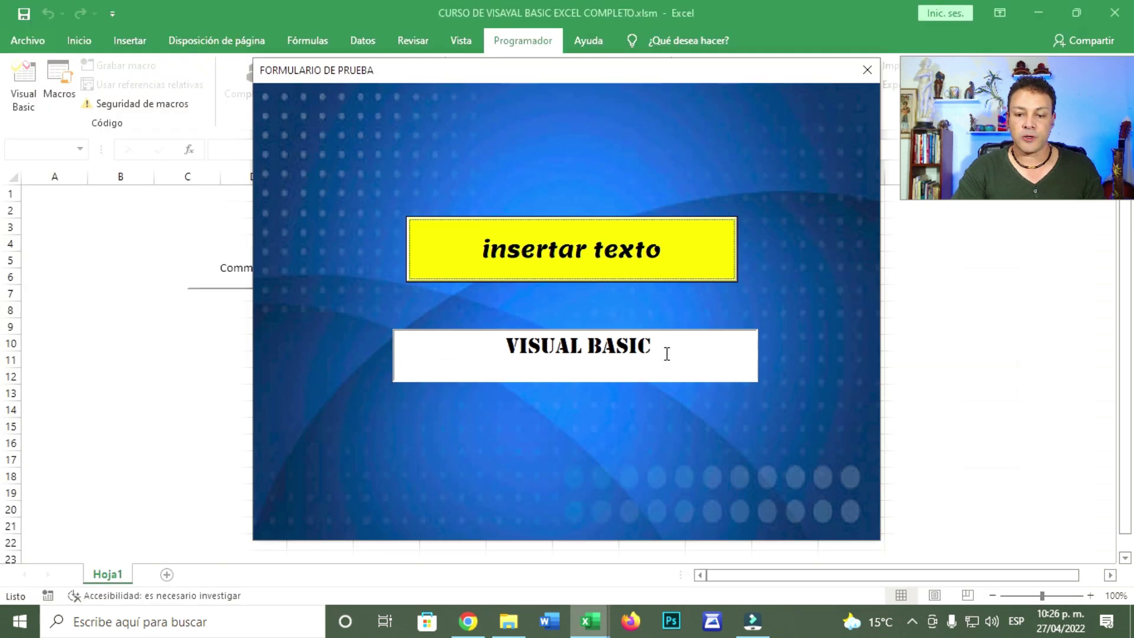
Highlight the VISUAL BASIC text in the running form's box, then close the form.
{"action": "left_click_drag", "start_coordinate": [666, 353], "coordinate": [417, 358]}
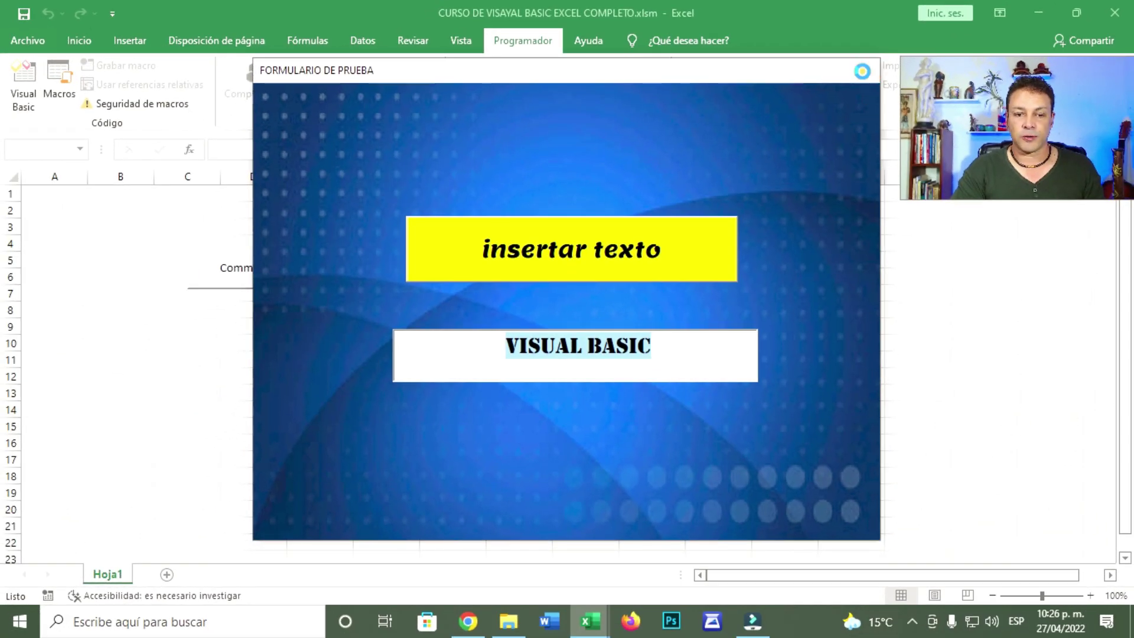
{"action": "left_click", "coordinate": [867, 70]}
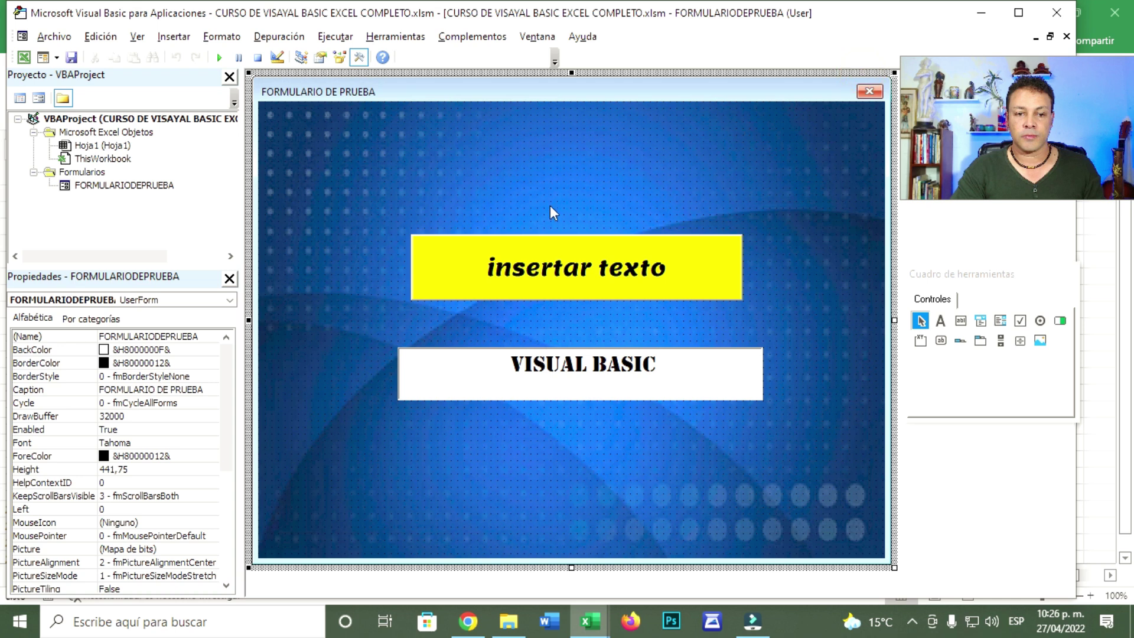
Add a new sheet and fill C2:C13 with ENERO through DICIEMBRE, starting from ENERO and FEBRERO.
{"action": "left_click", "coordinate": [982, 16]}
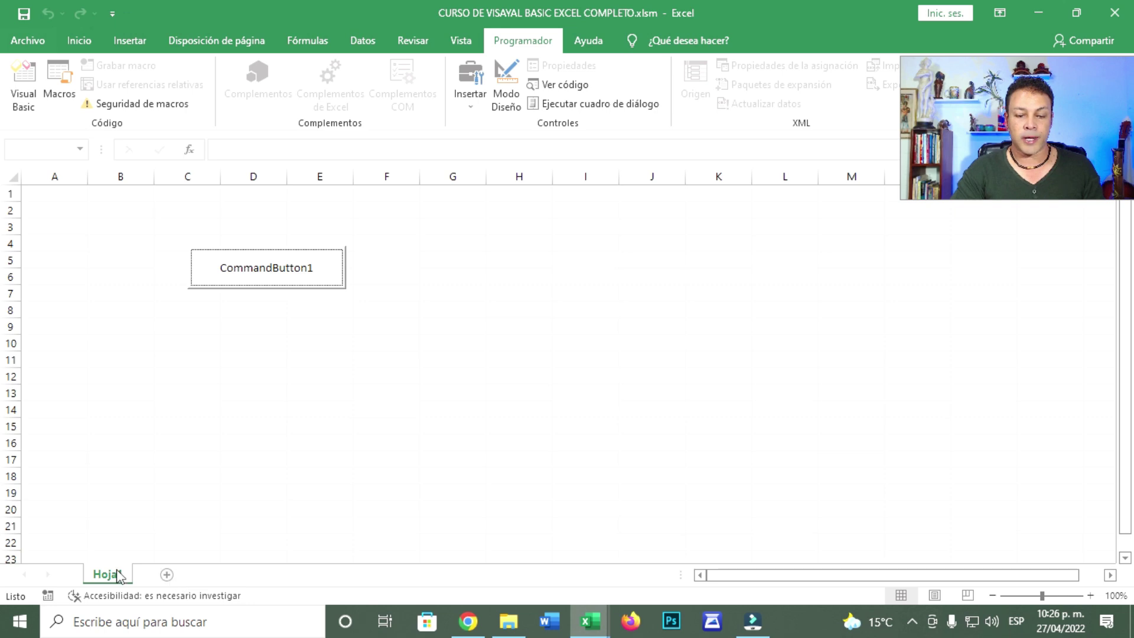
{"action": "left_click", "coordinate": [168, 576]}
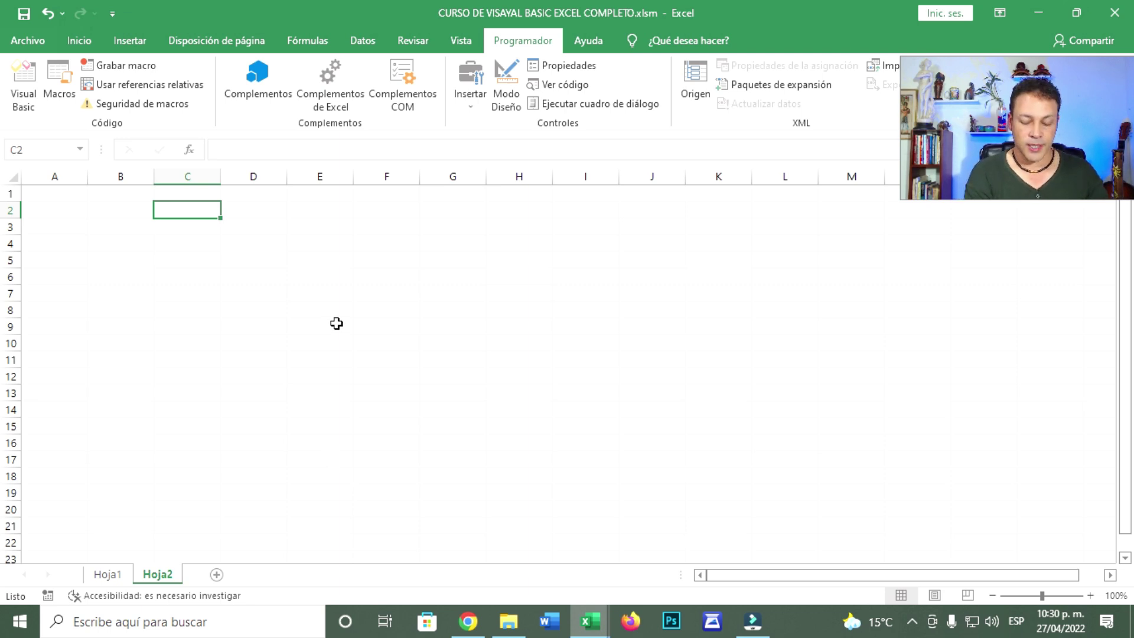
{"action": "type", "text": "ENERO"}
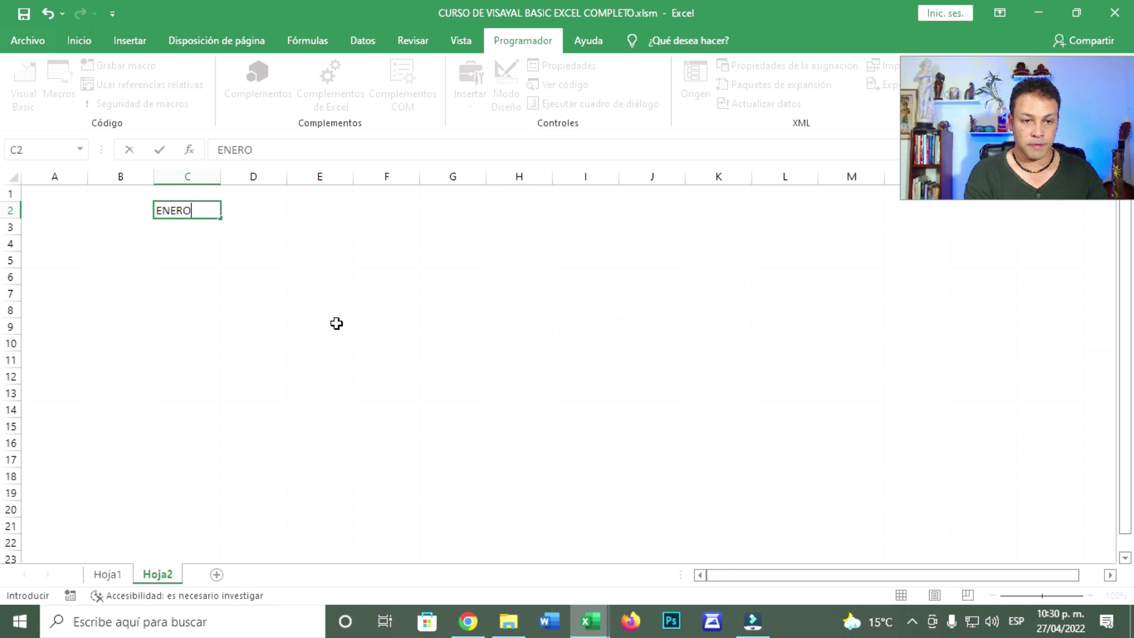
{"action": "key", "text": "Return"}
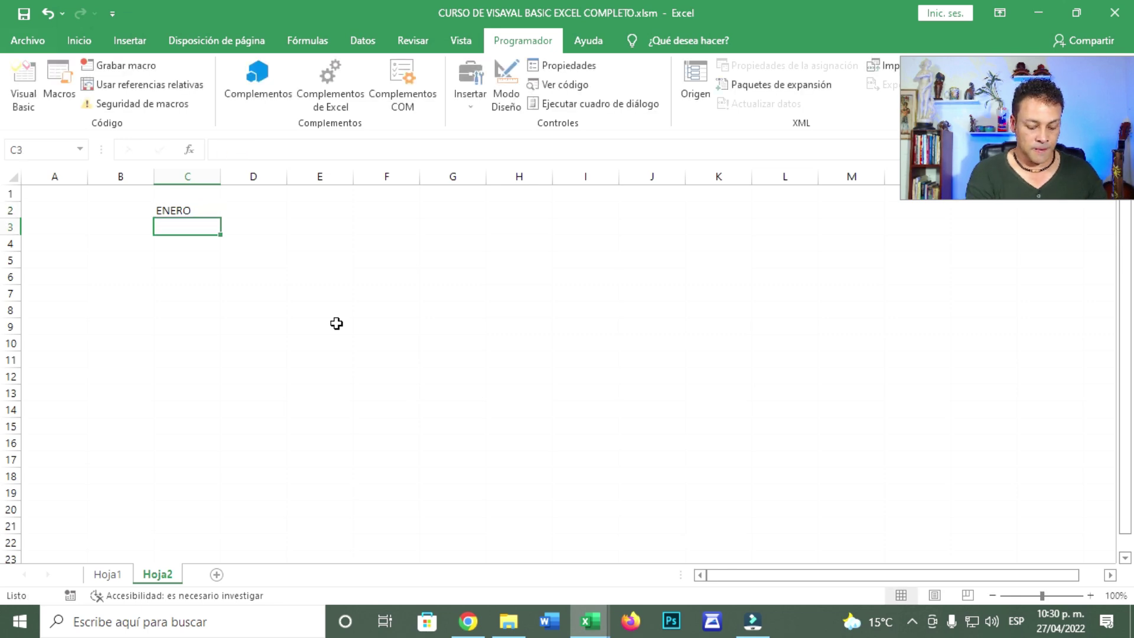
{"action": "type", "text": "FEBRERO"}
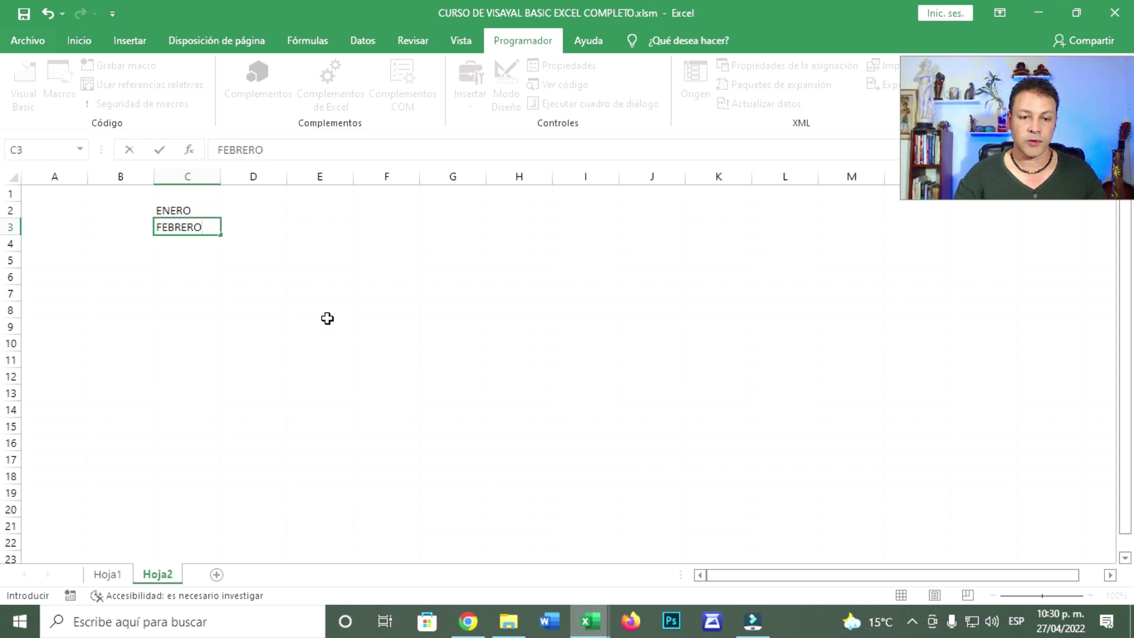
{"action": "left_click", "coordinate": [327, 318]}
{"action": "left_click_drag", "start_coordinate": [204, 210], "coordinate": [219, 400]}
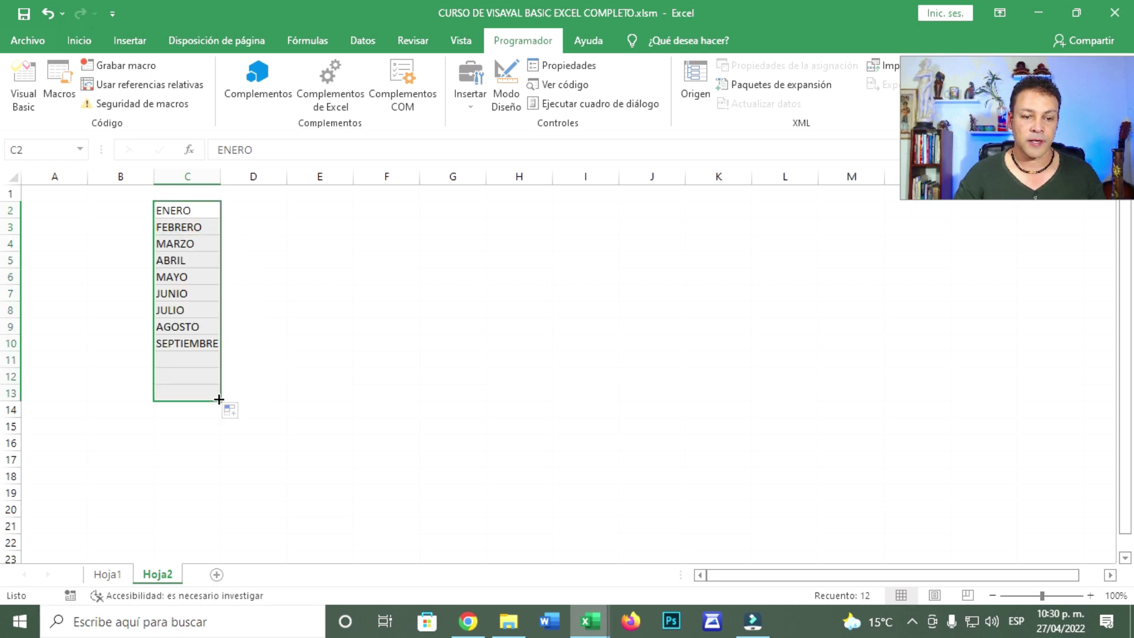
{"action": "left_click", "coordinate": [413, 324]}
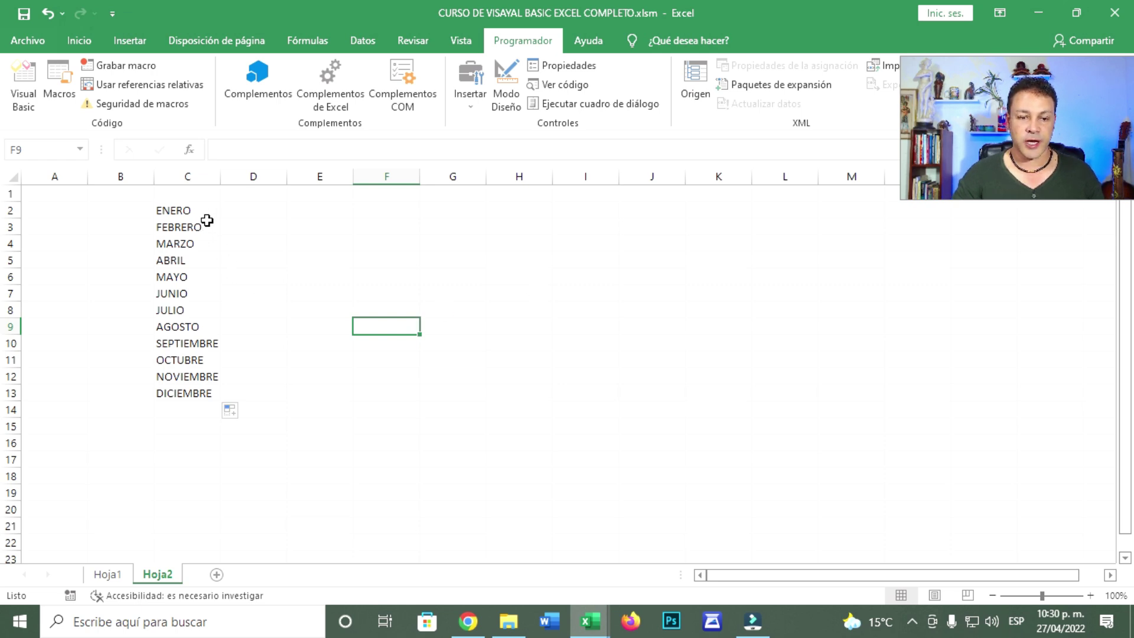
{"action": "left_click_drag", "start_coordinate": [206, 213], "coordinate": [207, 392]}
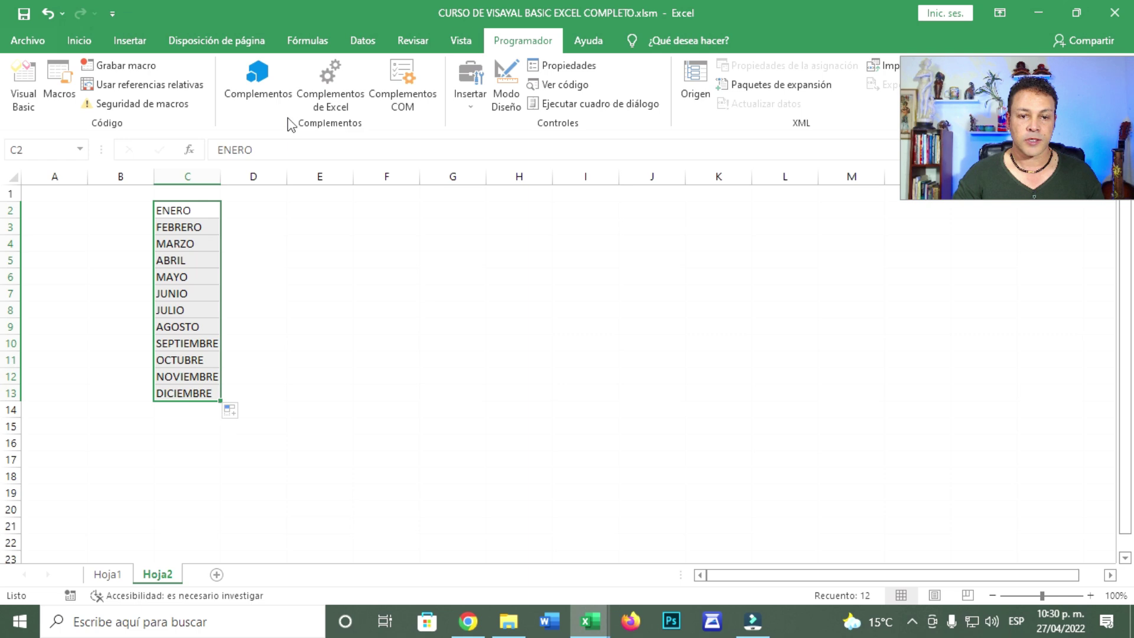
Centre the month names in C2:C13 and return to the Visual Basic editor.
{"action": "left_click", "coordinate": [79, 40]}
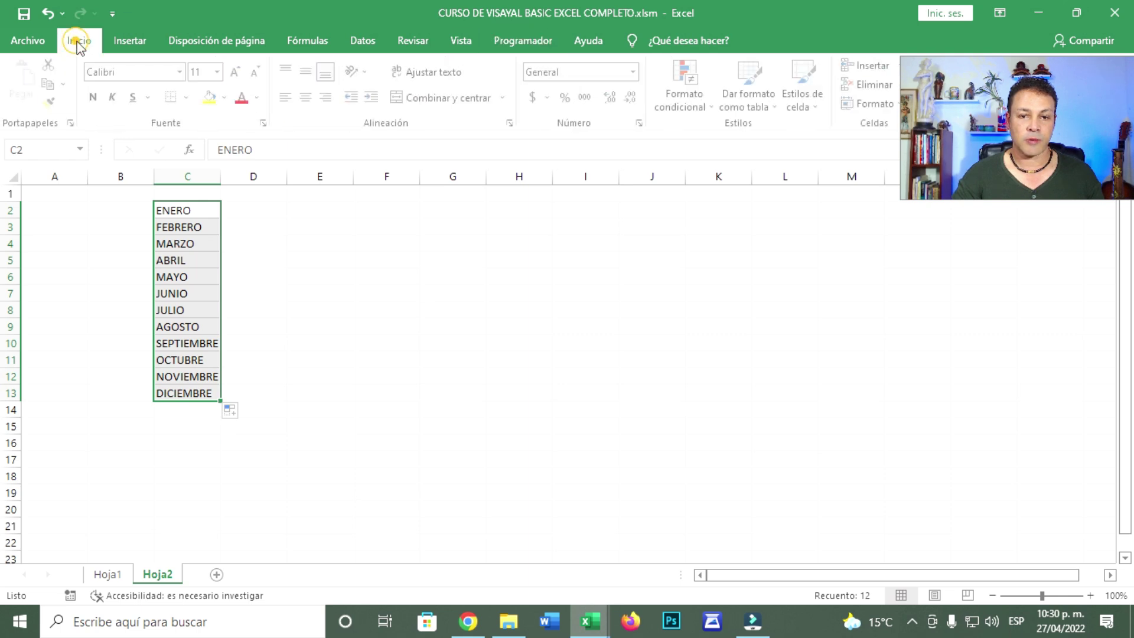
{"action": "left_click", "coordinate": [308, 97]}
{"action": "left_click", "coordinate": [452, 315]}
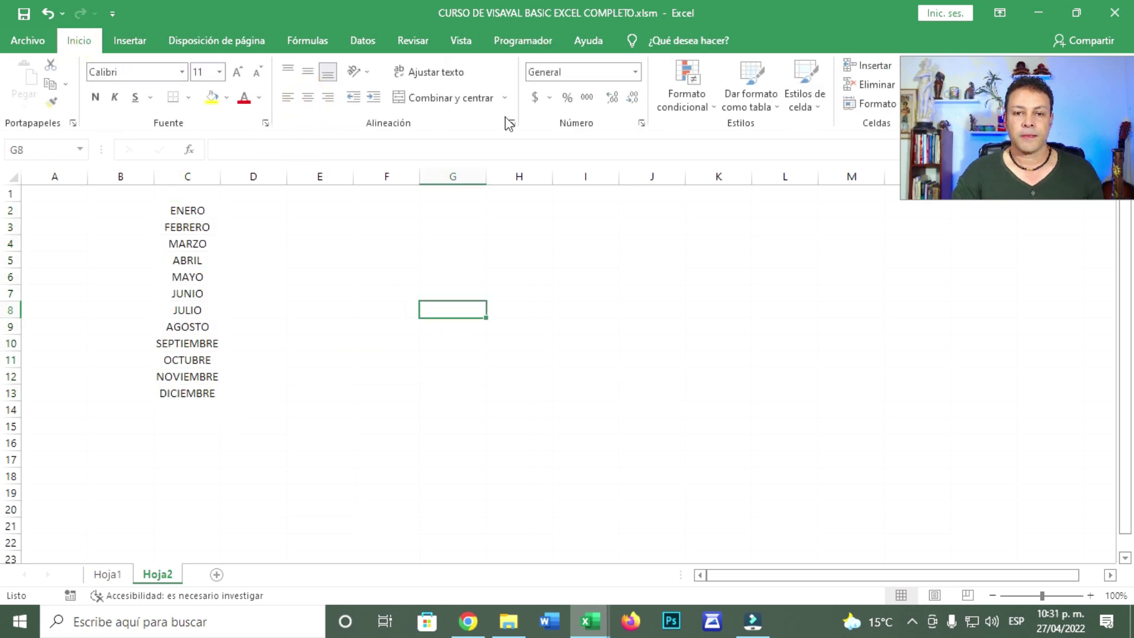
{"action": "left_click", "coordinate": [530, 43]}
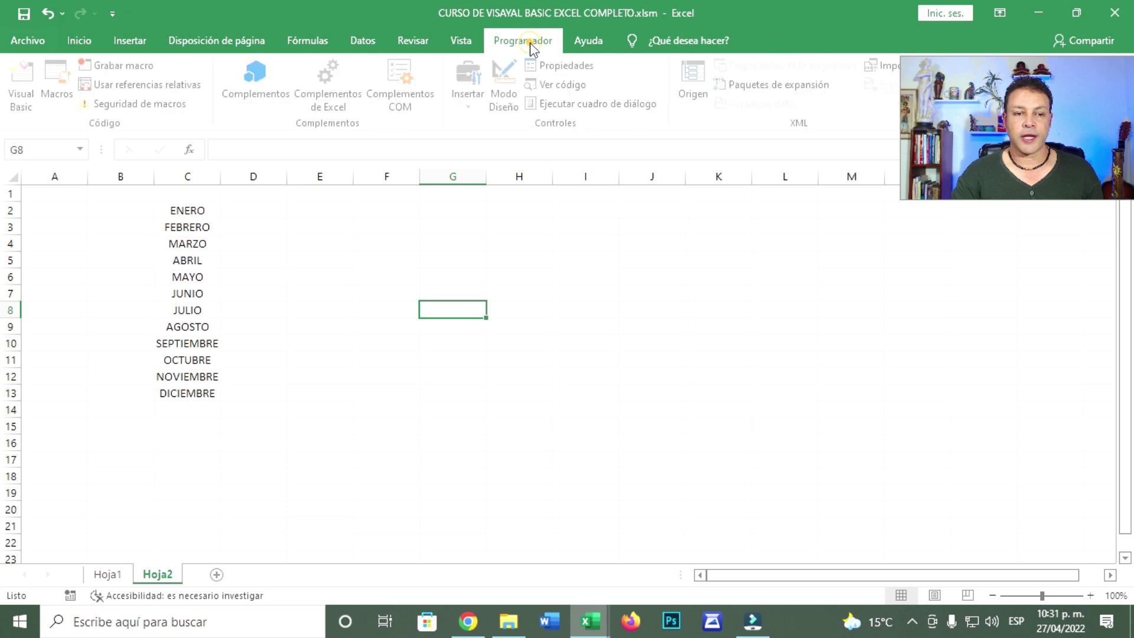
{"action": "left_click", "coordinate": [29, 94]}
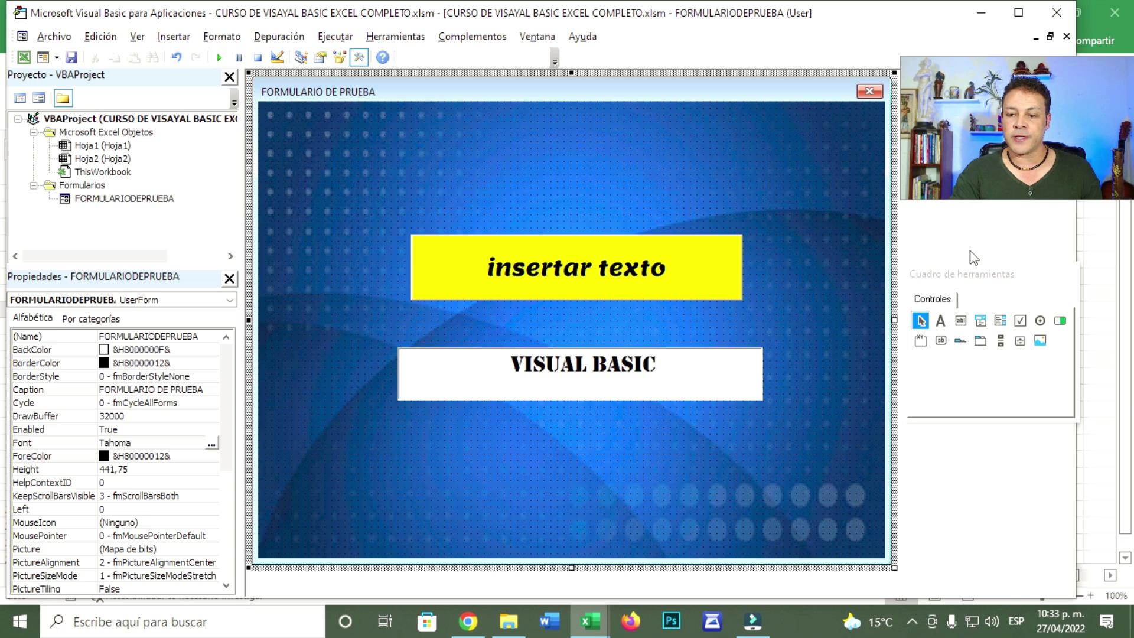
Reopen the controls toolbox and draw ComboBox1 beneath the VISUAL BASIC text box.
{"action": "left_click", "coordinate": [983, 282]}
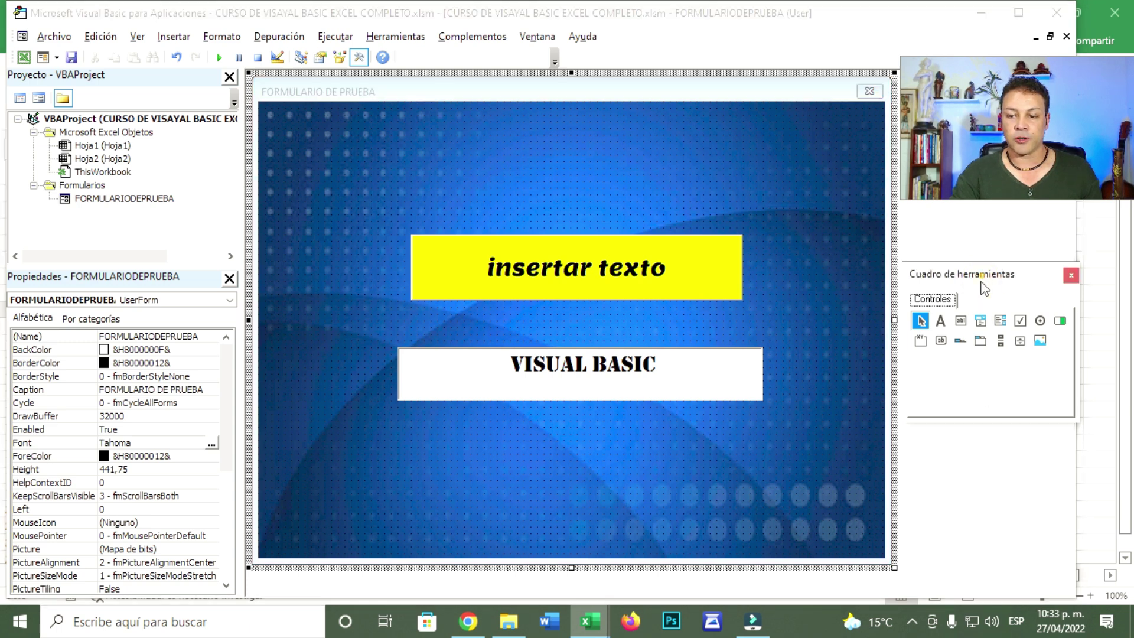
{"action": "left_click_drag", "start_coordinate": [981, 282], "coordinate": [985, 284]}
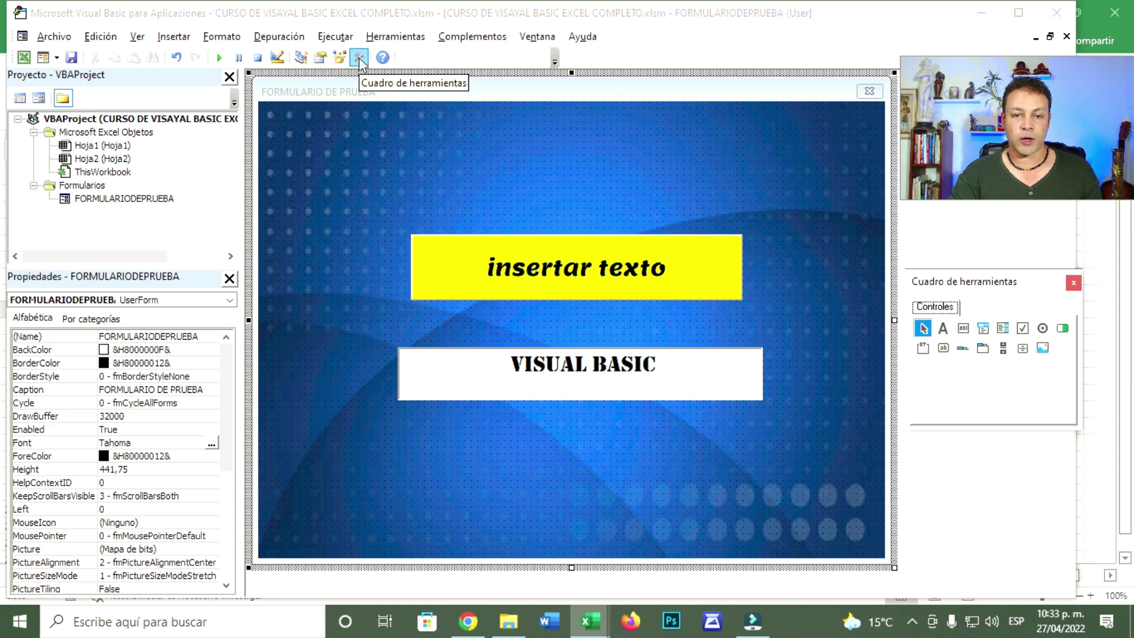
{"action": "left_click", "coordinate": [359, 58]}
{"action": "left_click", "coordinate": [359, 58]}
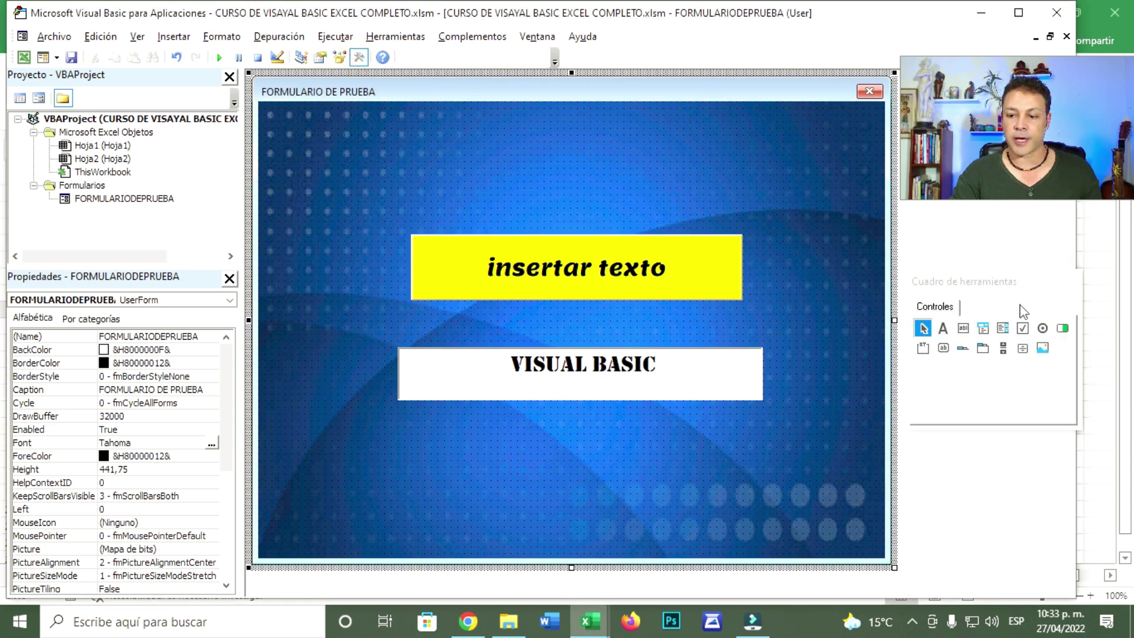
{"action": "left_click_drag", "start_coordinate": [981, 280], "coordinate": [984, 260]}
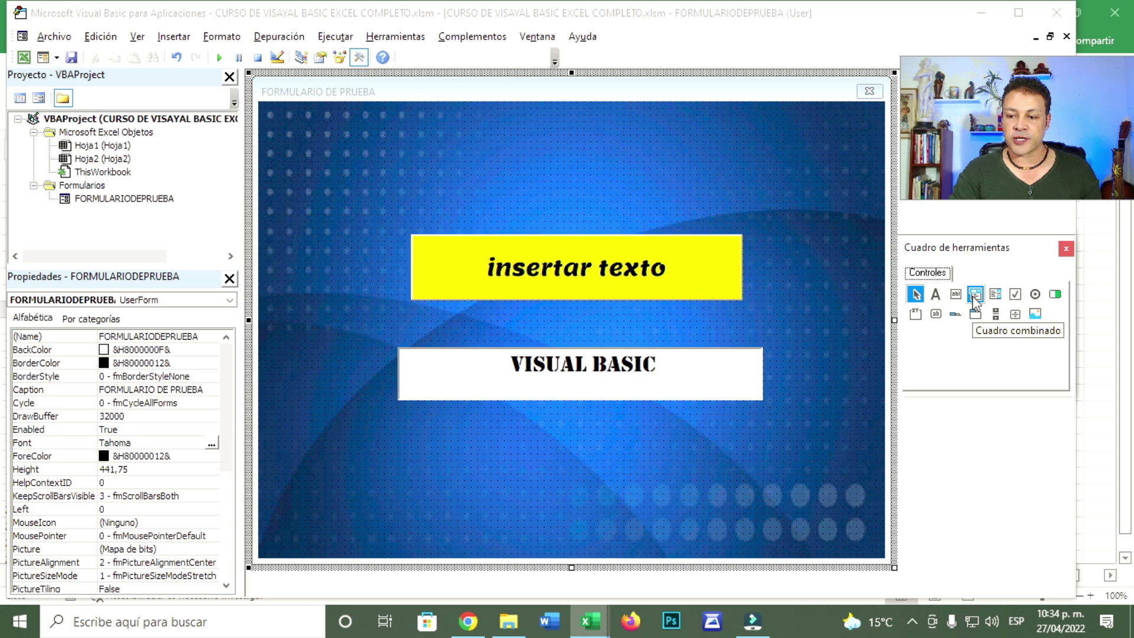
{"action": "mouse_move", "coordinate": [976, 302]}
{"action": "left_mouse_down"}
{"action": "mouse_move", "coordinate": [530, 479]}
{"action": "mouse_move", "coordinate": [481, 473]}
{"action": "mouse_move", "coordinate": [745, 484]}
{"action": "mouse_move", "coordinate": [768, 501]}
{"action": "left_mouse_up"}
Enlarge ComboBox1 and set its font to bold, size 20.
{"action": "left_click", "coordinate": [587, 474]}
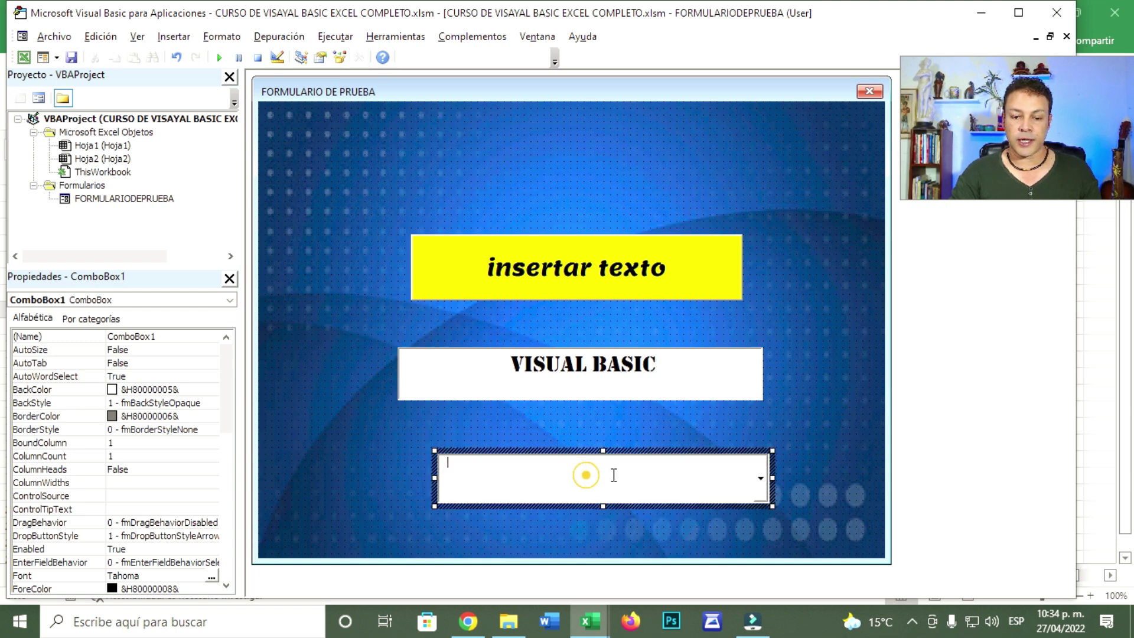
{"action": "left_click", "coordinate": [59, 575]}
{"action": "scroll", "coordinate": [115, 426], "scroll_direction": "down", "scroll_amount": 2}
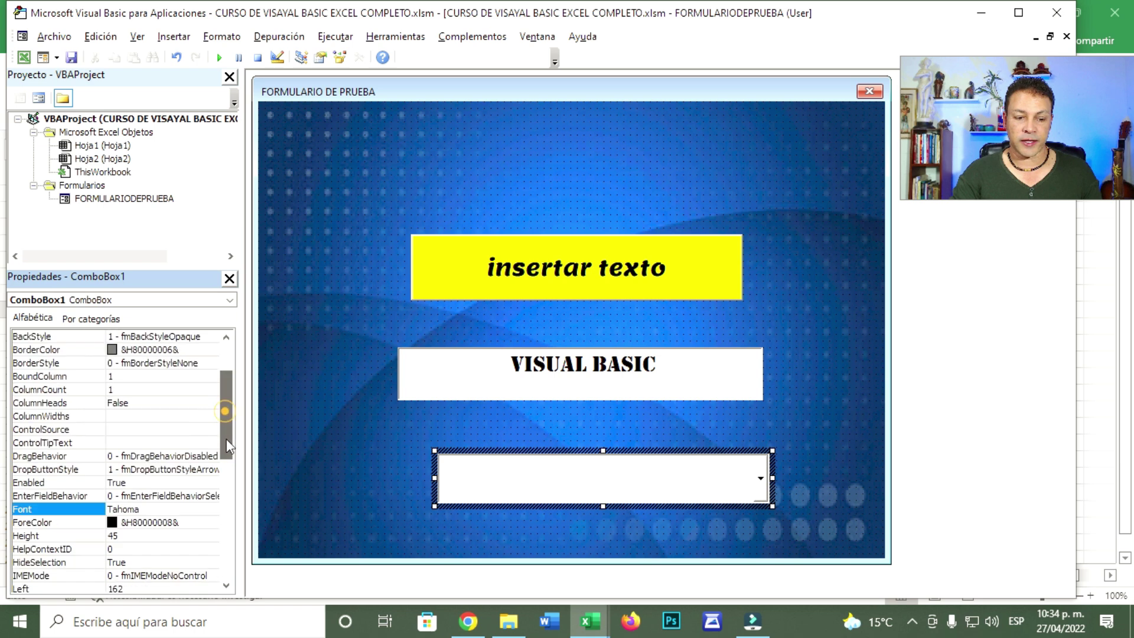
{"action": "scroll", "coordinate": [115, 426], "scroll_direction": "down", "scroll_amount": 3}
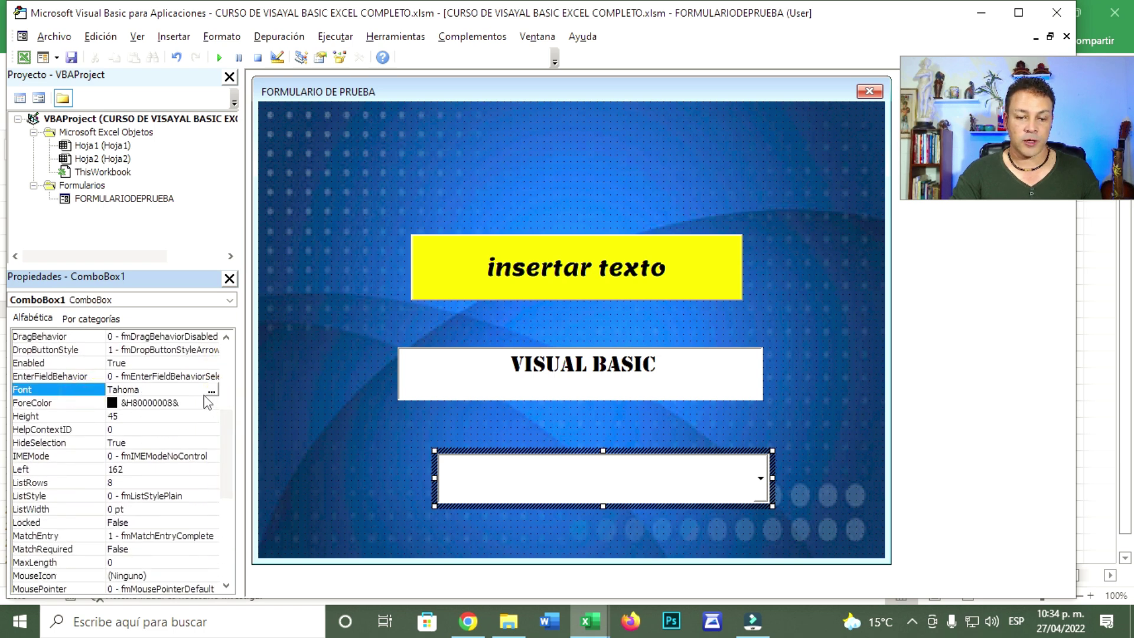
{"action": "left_click", "coordinate": [211, 391]}
{"action": "left_click", "coordinate": [190, 189]}
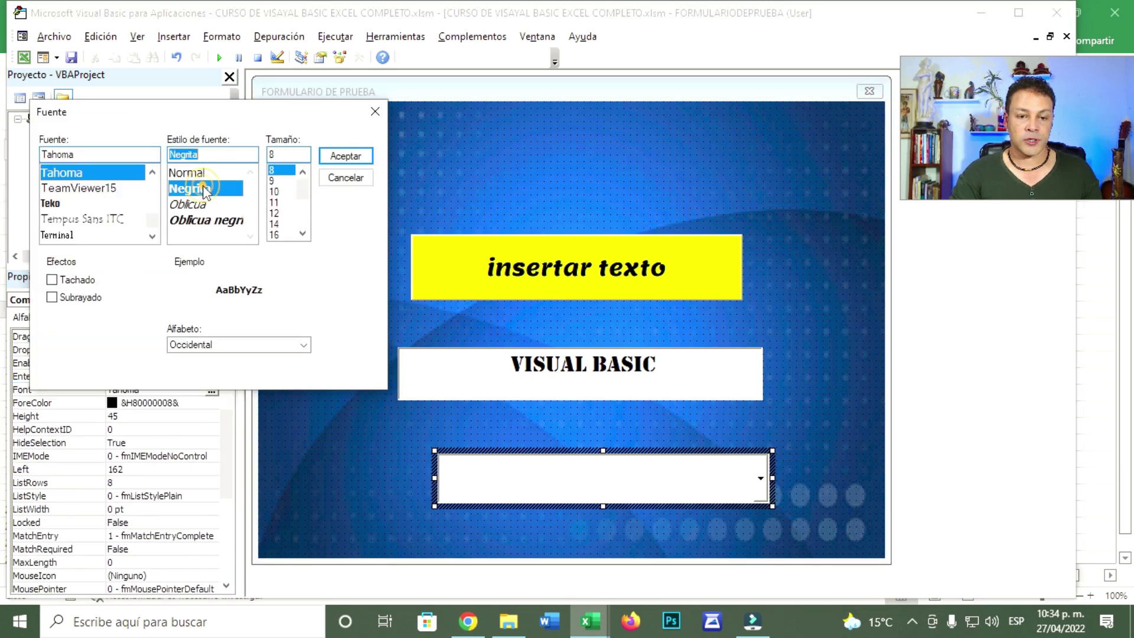
{"action": "left_click", "coordinate": [302, 234]}
{"action": "left_click", "coordinate": [302, 235]}
{"action": "left_click", "coordinate": [303, 235]}
{"action": "left_click", "coordinate": [281, 214]}
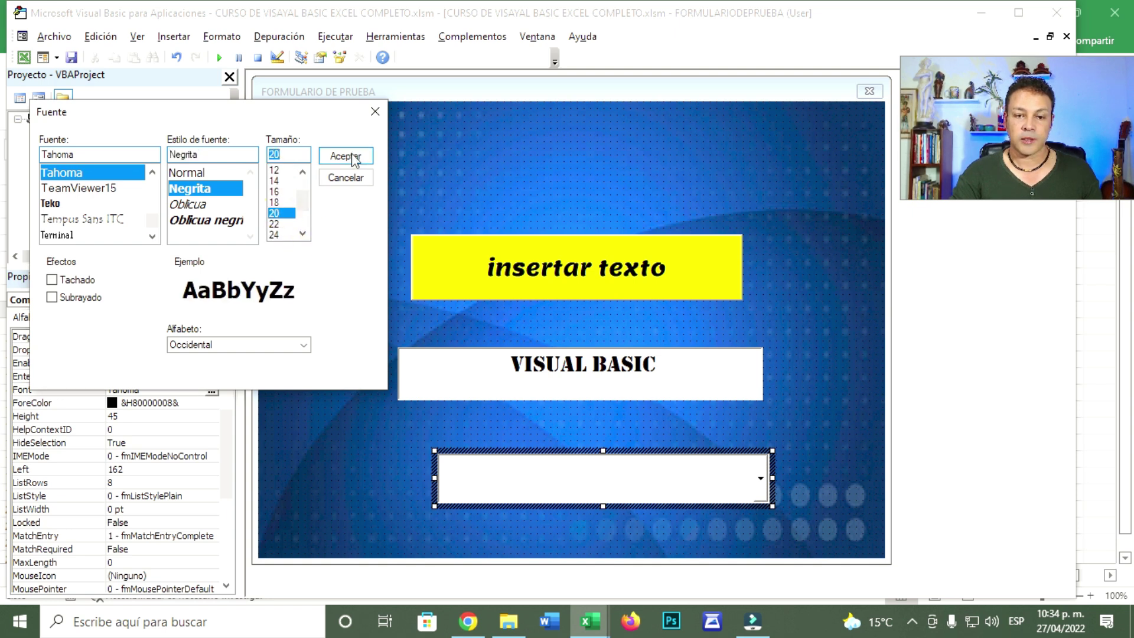
{"action": "left_click", "coordinate": [346, 155]}
Set ComboBox1's TextAlign to 2 - fmTextAlignCenter and nudge it slightly left.
{"action": "left_click_drag", "start_coordinate": [230, 467], "coordinate": [231, 540]}
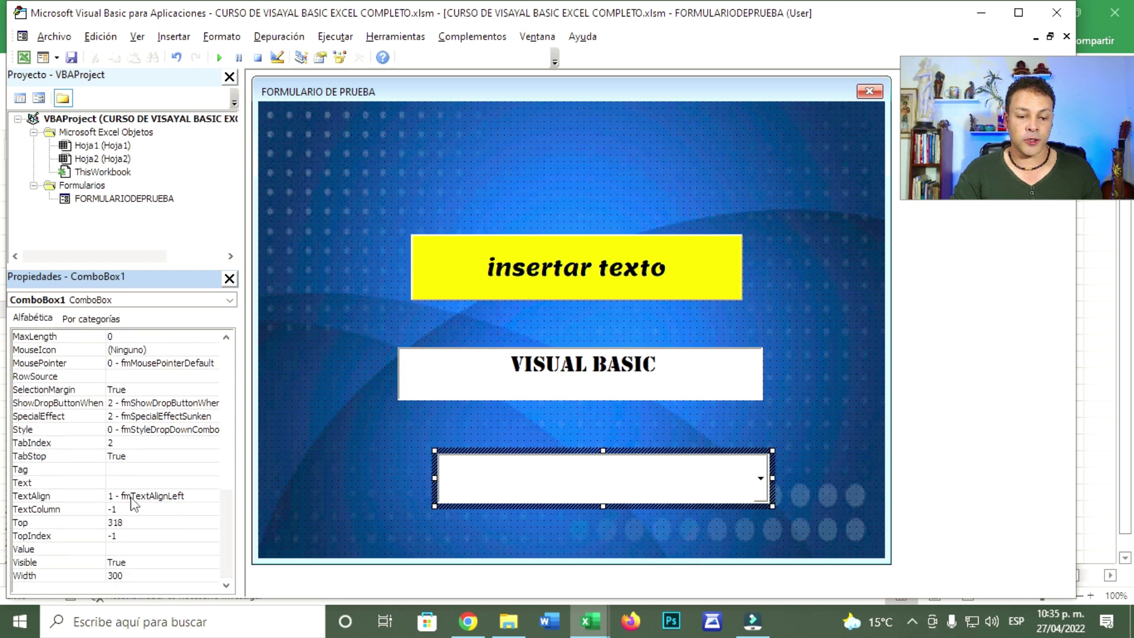
{"action": "left_click", "coordinate": [196, 497]}
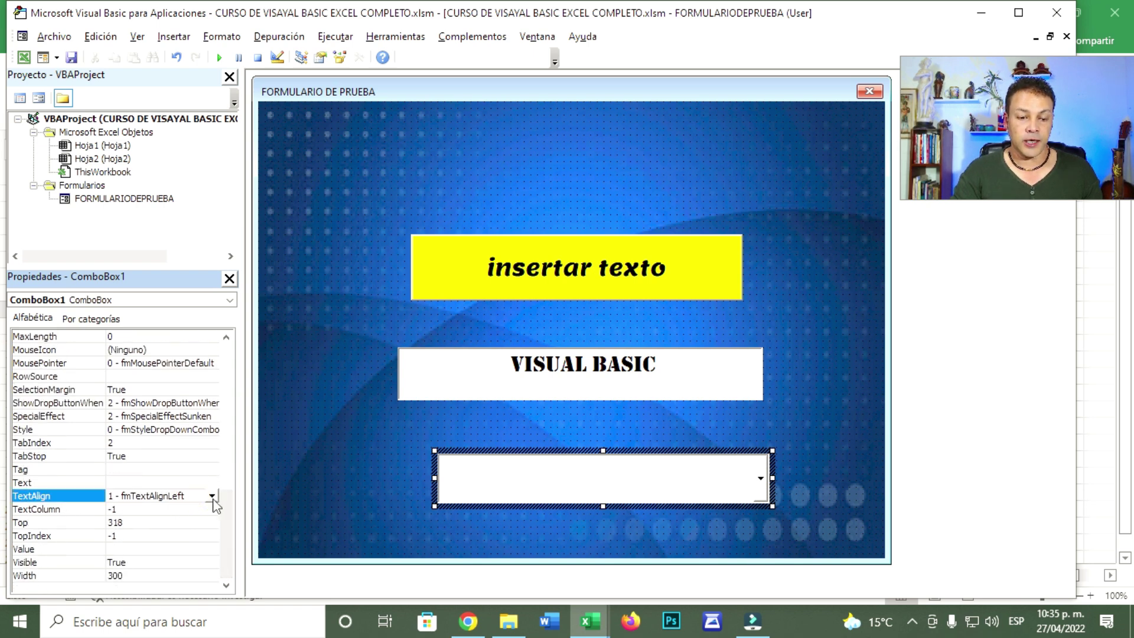
{"action": "left_click", "coordinate": [211, 496]}
{"action": "left_click", "coordinate": [177, 522]}
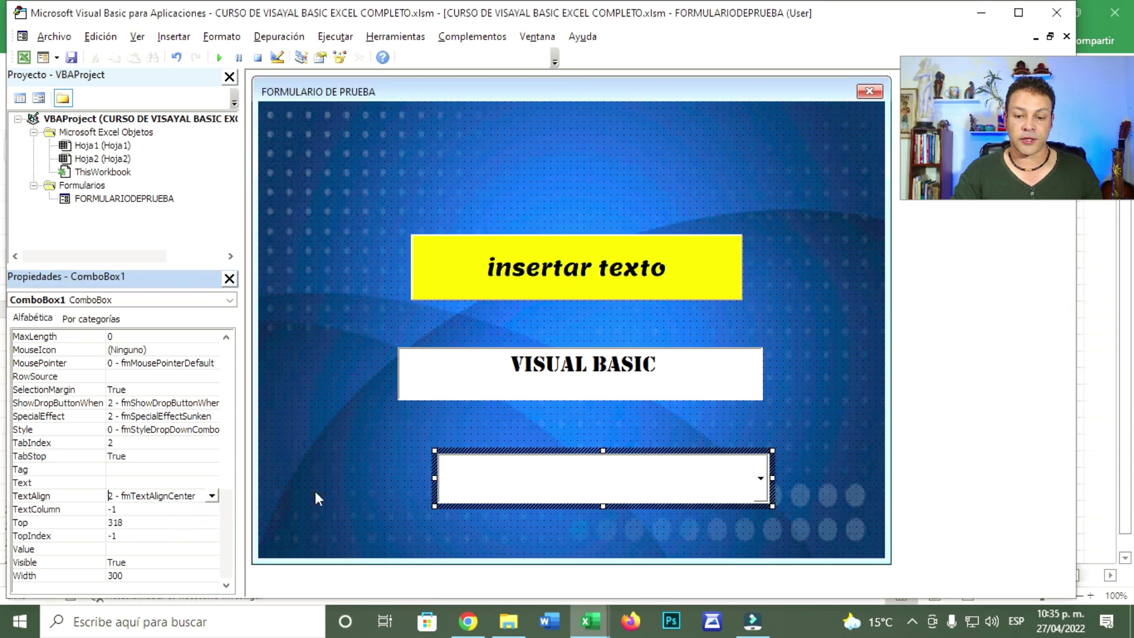
{"action": "left_click", "coordinate": [806, 317]}
{"action": "left_click", "coordinate": [673, 486]}
{"action": "mouse_move", "coordinate": [687, 487]}
{"action": "left_mouse_down"}
{"action": "mouse_move", "coordinate": [648, 487]}
{"action": "mouse_move", "coordinate": [673, 486]}
{"action": "left_mouse_up"}
Switch to the workbook and apply All Borders to the month cells C2:C13.
{"action": "left_click", "coordinate": [771, 481]}
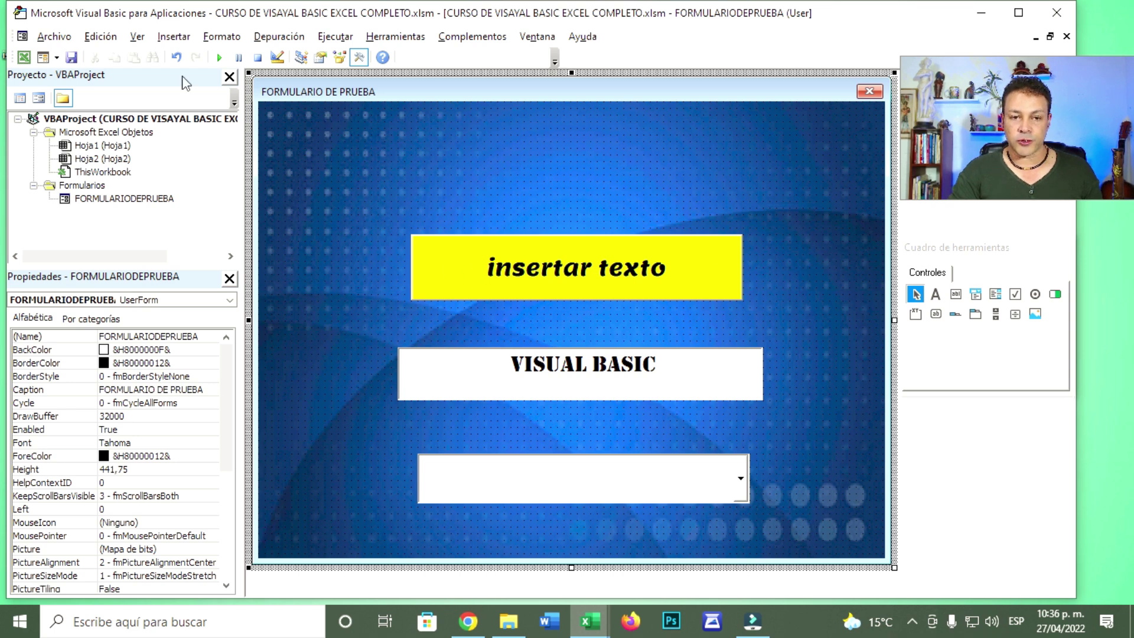
{"action": "left_click", "coordinate": [652, 483]}
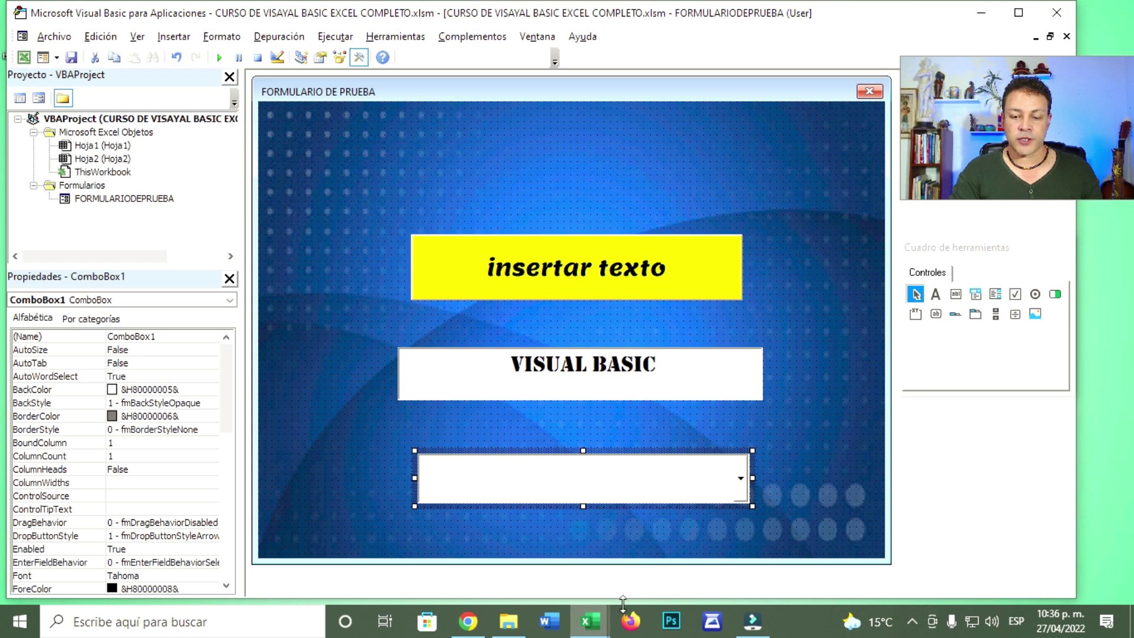
{"action": "mouse_move", "coordinate": [589, 621]}
{"action": "left_click", "coordinate": [488, 555]}
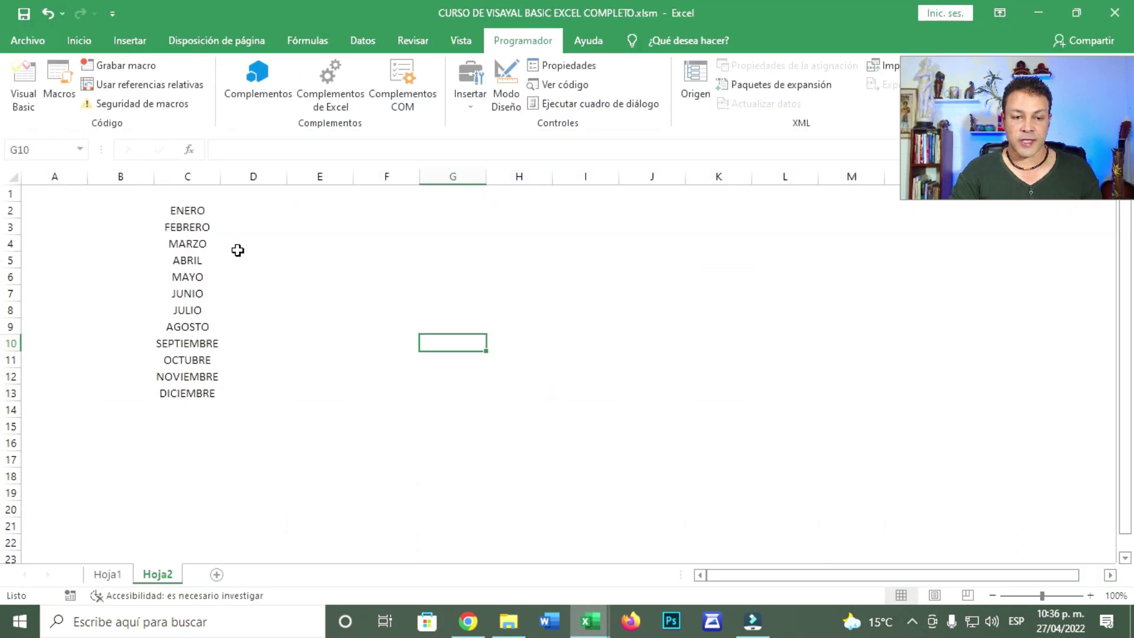
{"action": "left_click_drag", "start_coordinate": [207, 207], "coordinate": [206, 392]}
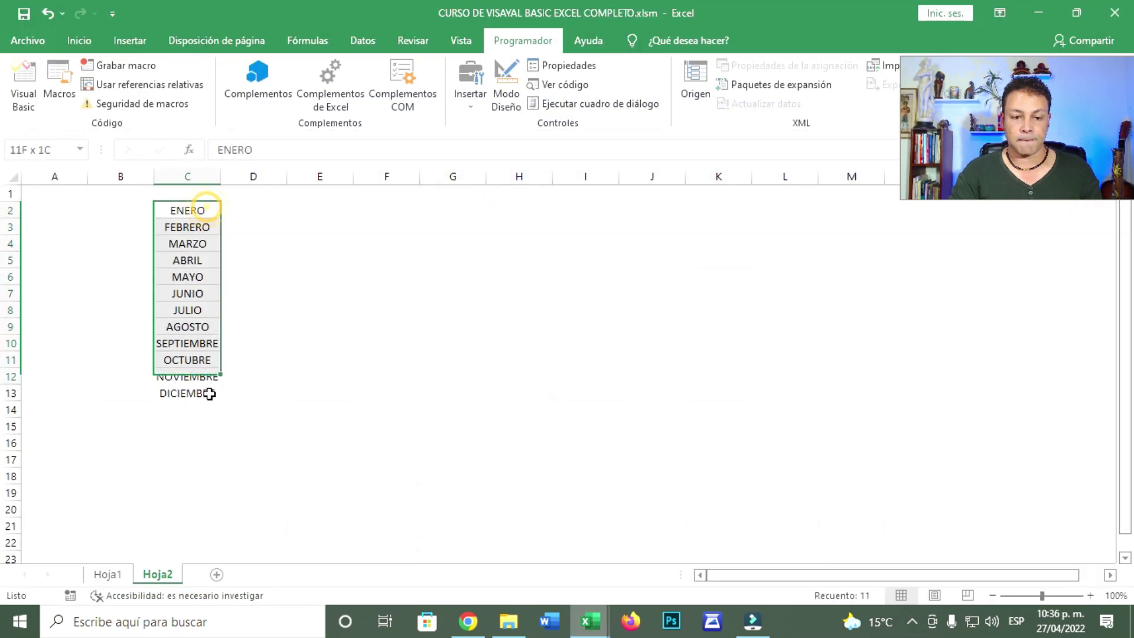
{"action": "left_click", "coordinate": [79, 40]}
{"action": "left_click", "coordinate": [189, 98]}
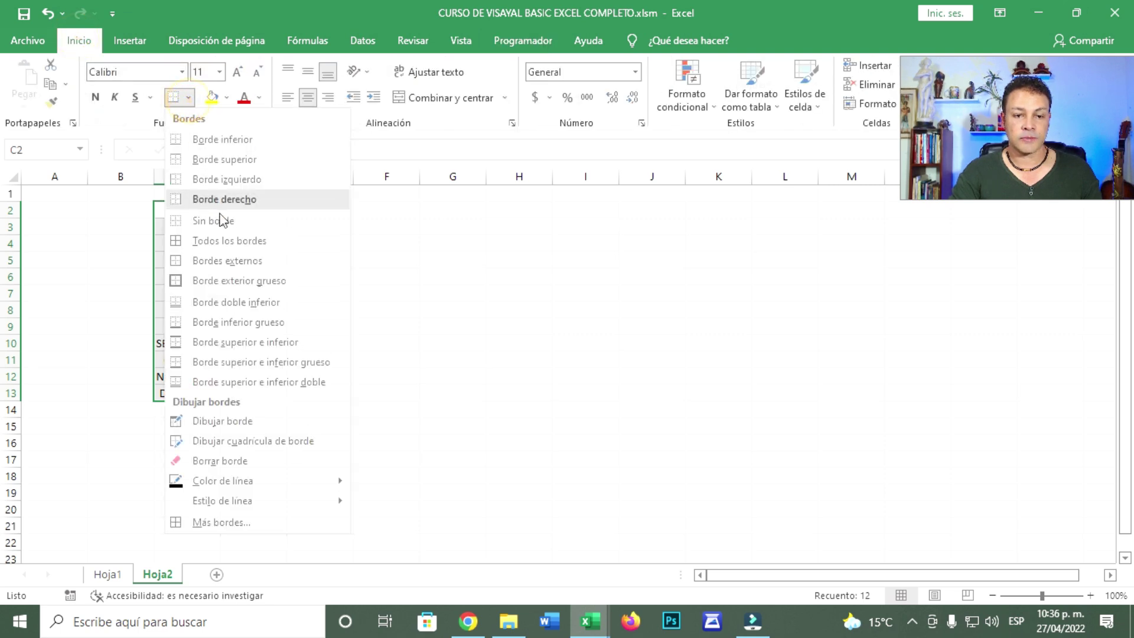
{"action": "left_click", "coordinate": [225, 241]}
{"action": "left_click", "coordinate": [542, 327]}
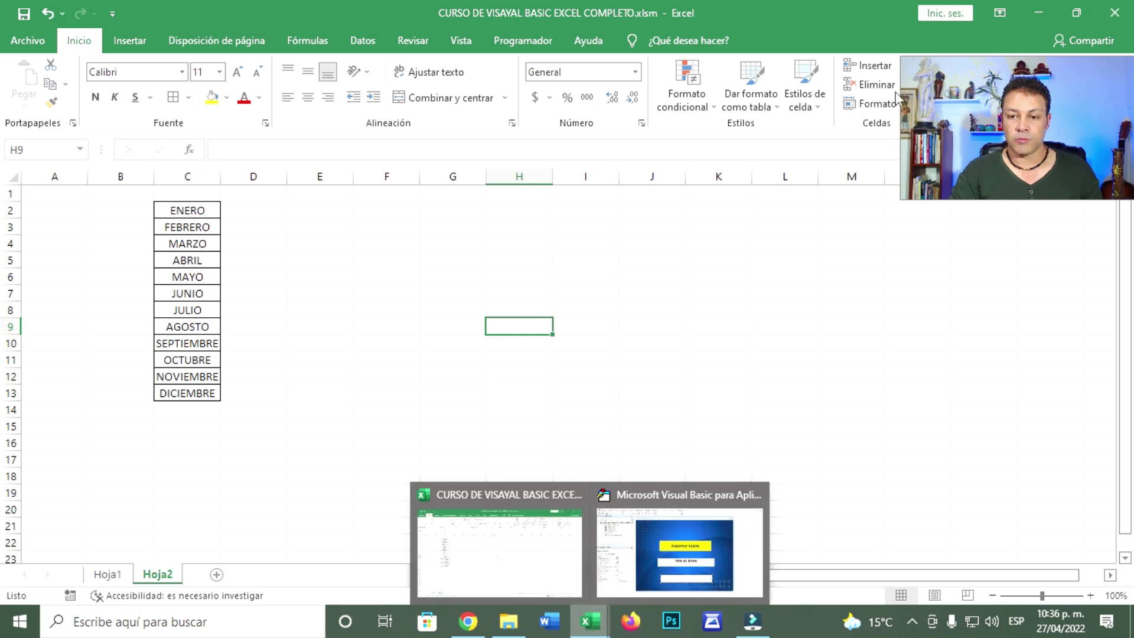
Return to the VBA editor and select the combo box on the form.
{"action": "mouse_move", "coordinate": [589, 621]}
{"action": "left_click", "coordinate": [716, 561]}
{"action": "left_click", "coordinate": [675, 510]}
{"action": "left_click", "coordinate": [624, 486]}
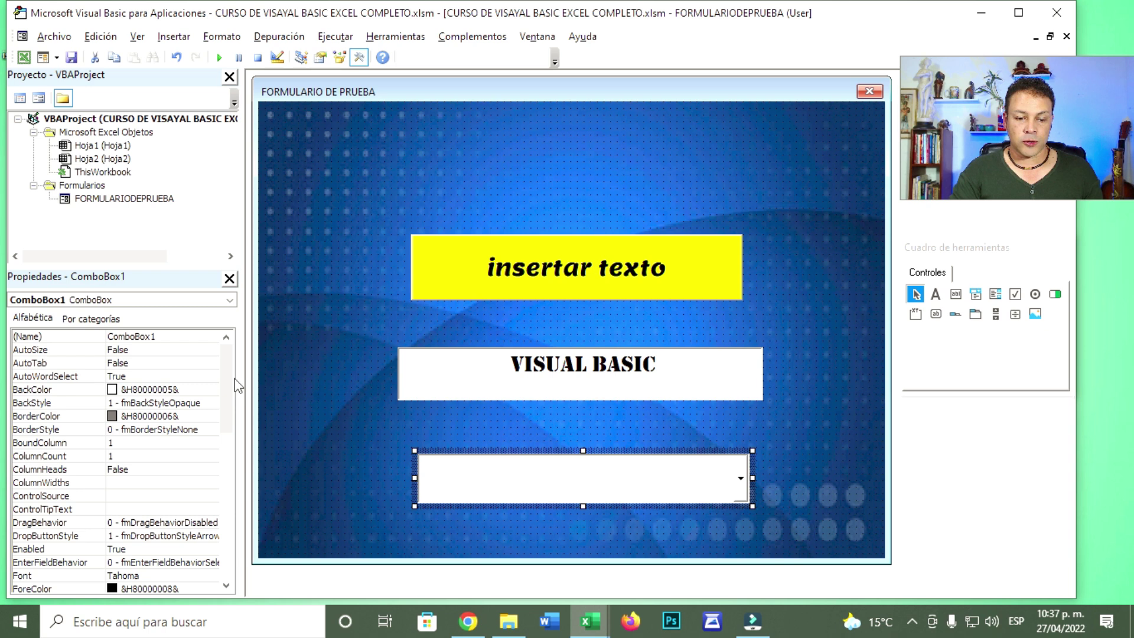
Find ComboBox1's RowSource property, then view the ENERO–DICIEMBRE list on Hoja2 in Excel.
{"action": "left_click_drag", "start_coordinate": [108, 336], "coordinate": [137, 337]}
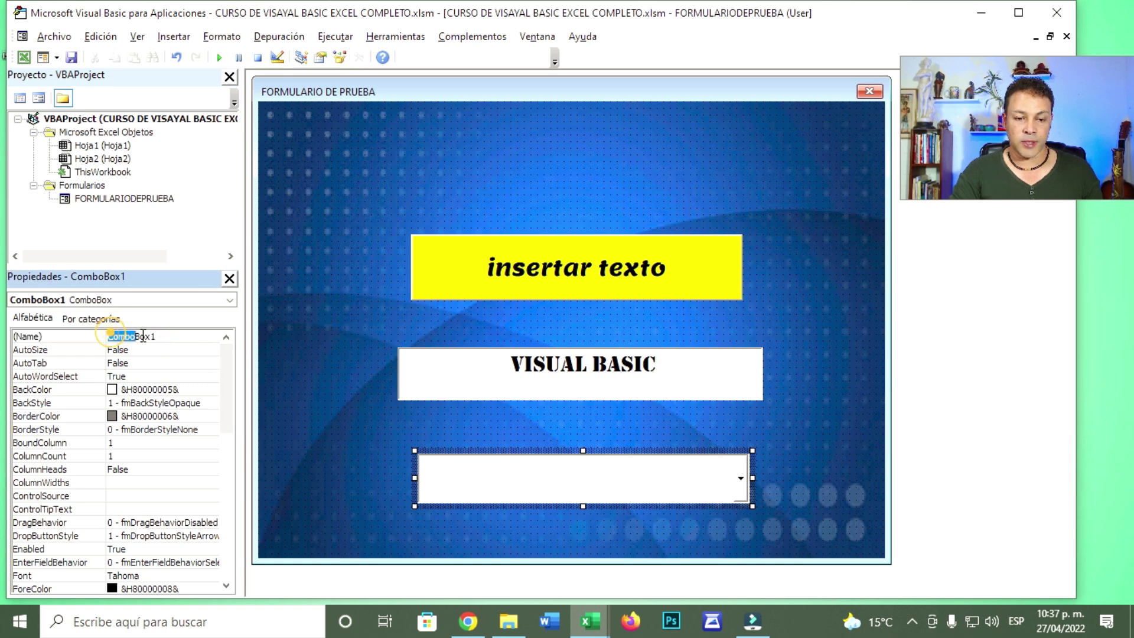
{"action": "left_click", "coordinate": [230, 370]}
{"action": "left_click_drag", "start_coordinate": [226, 362], "coordinate": [225, 470]}
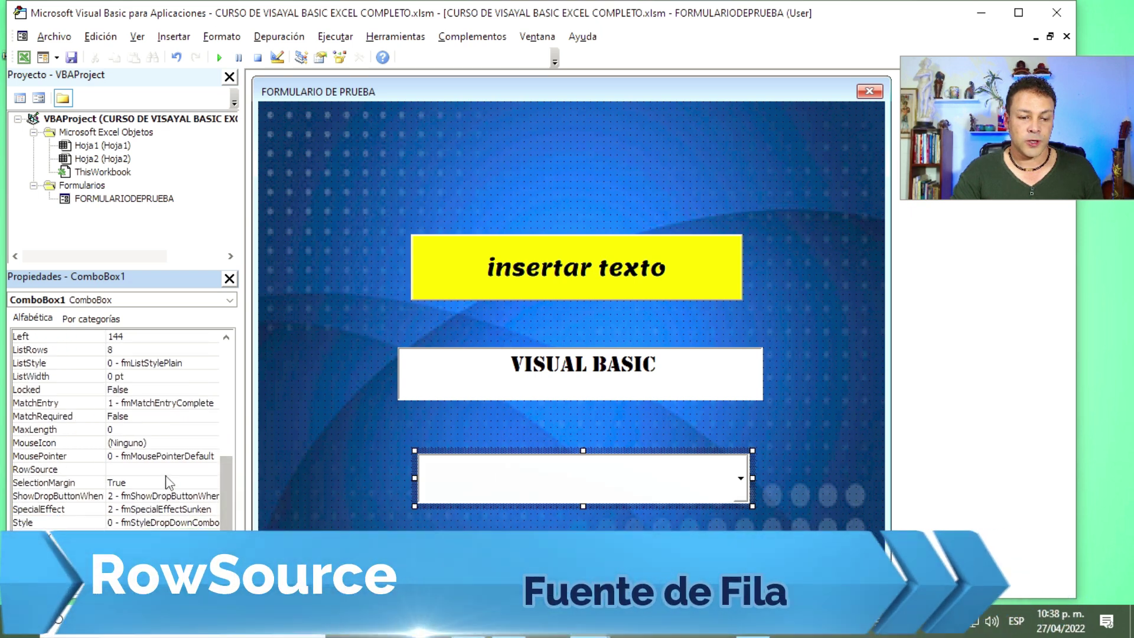
{"action": "left_click", "coordinate": [76, 471]}
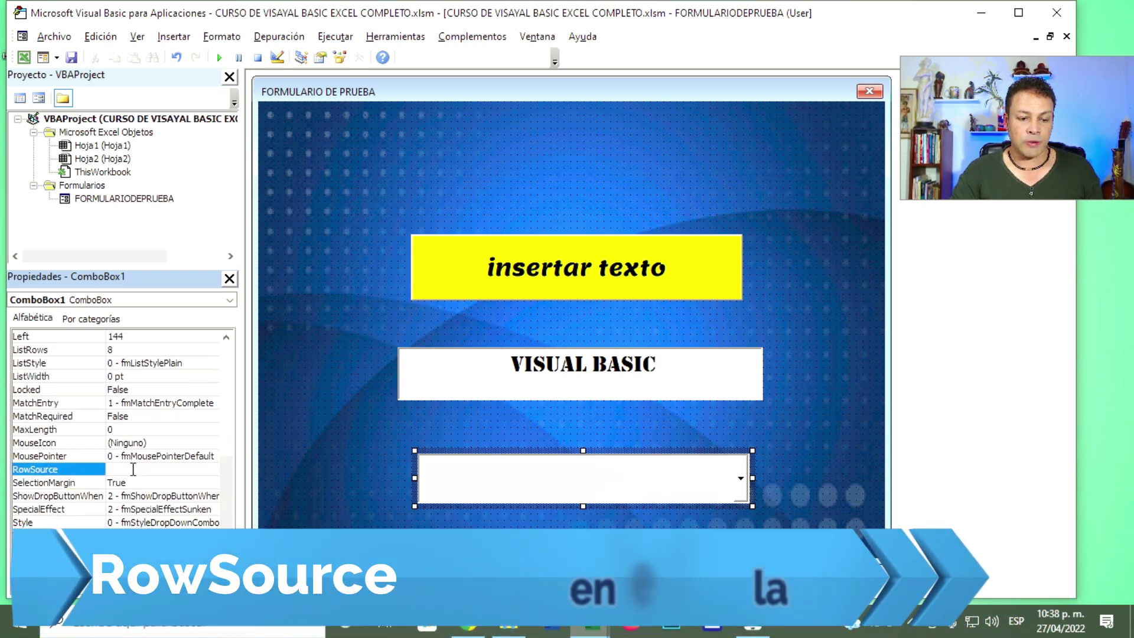
{"action": "left_click", "coordinate": [131, 469]}
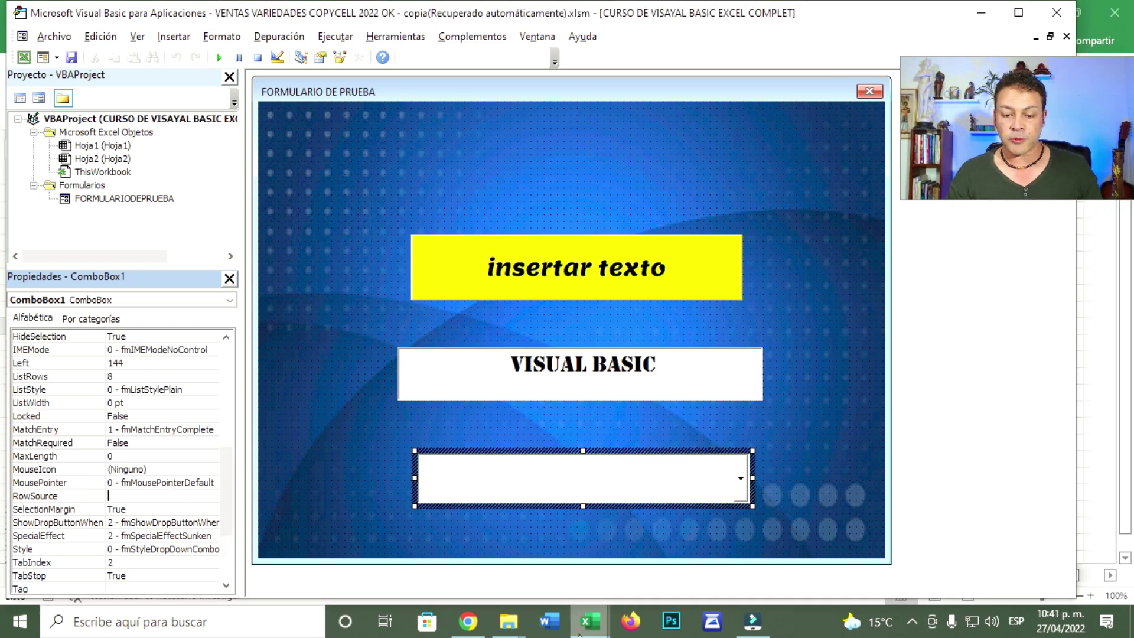
{"action": "left_click", "coordinate": [589, 621]}
{"action": "left_click", "coordinate": [541, 566]}
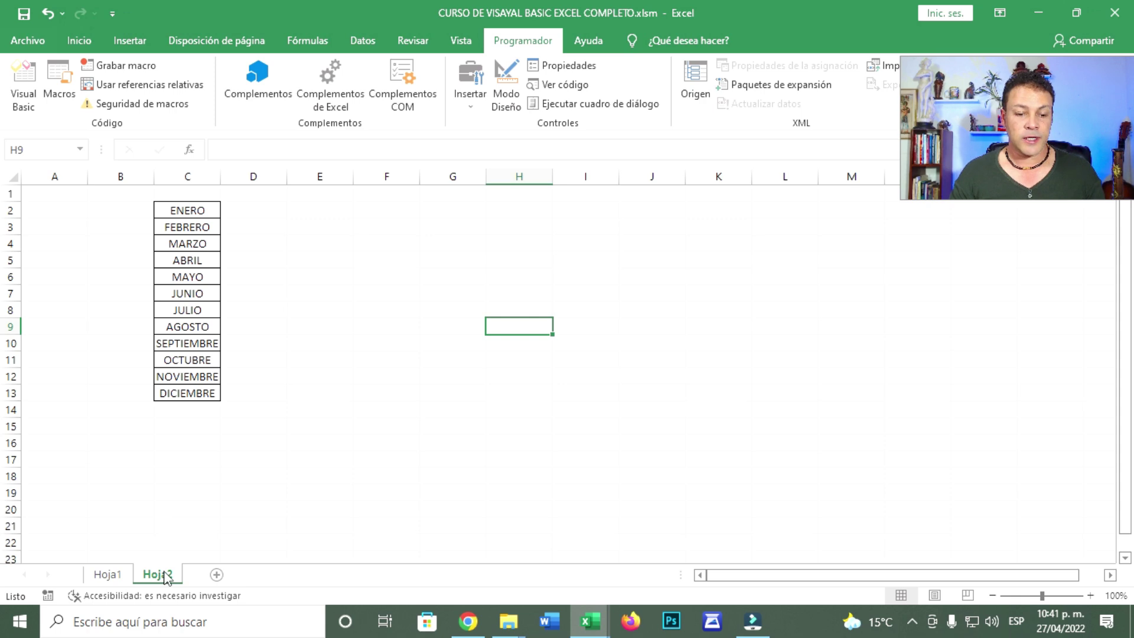
Rename the Hoja2 sheet tab to MESES.
{"action": "right_click", "coordinate": [167, 577]}
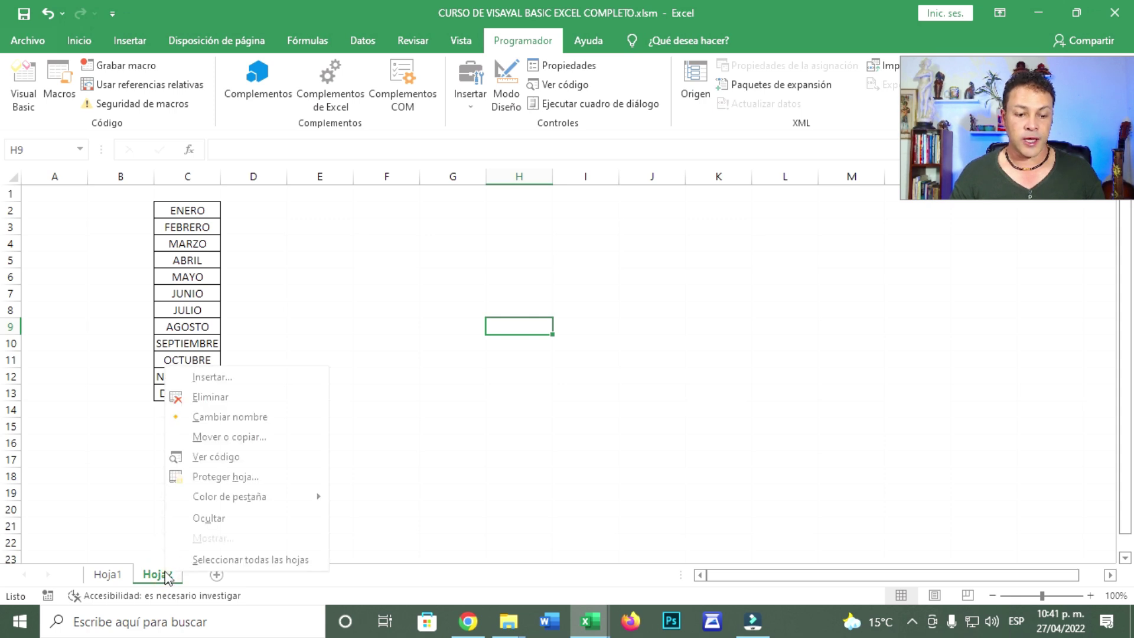
{"action": "left_click", "coordinate": [249, 417]}
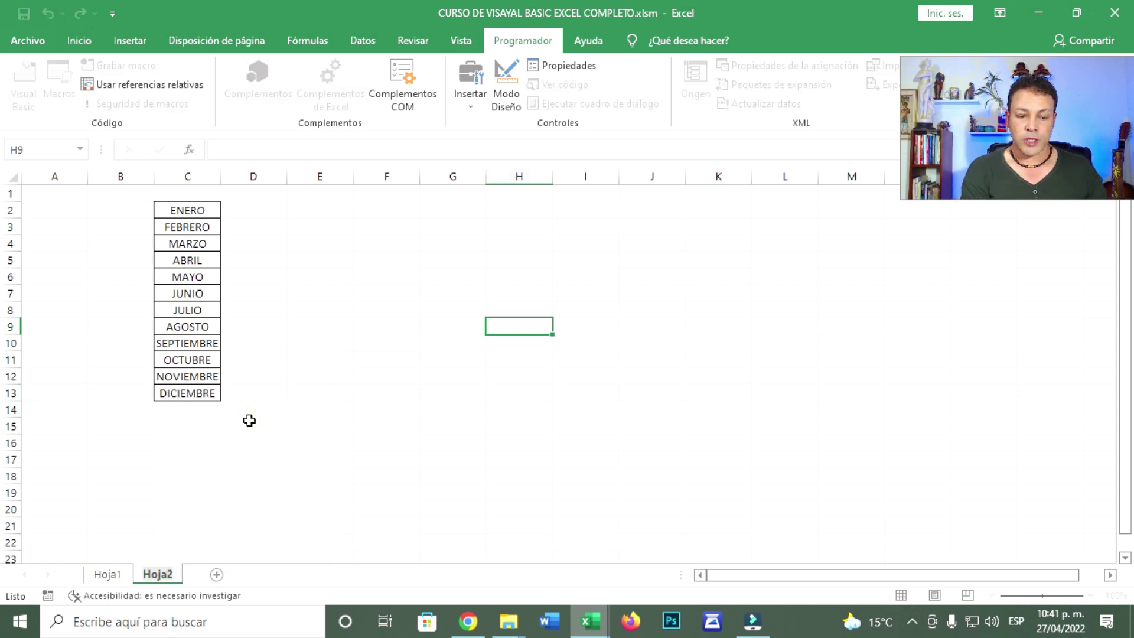
{"action": "type", "text": "MESES"}
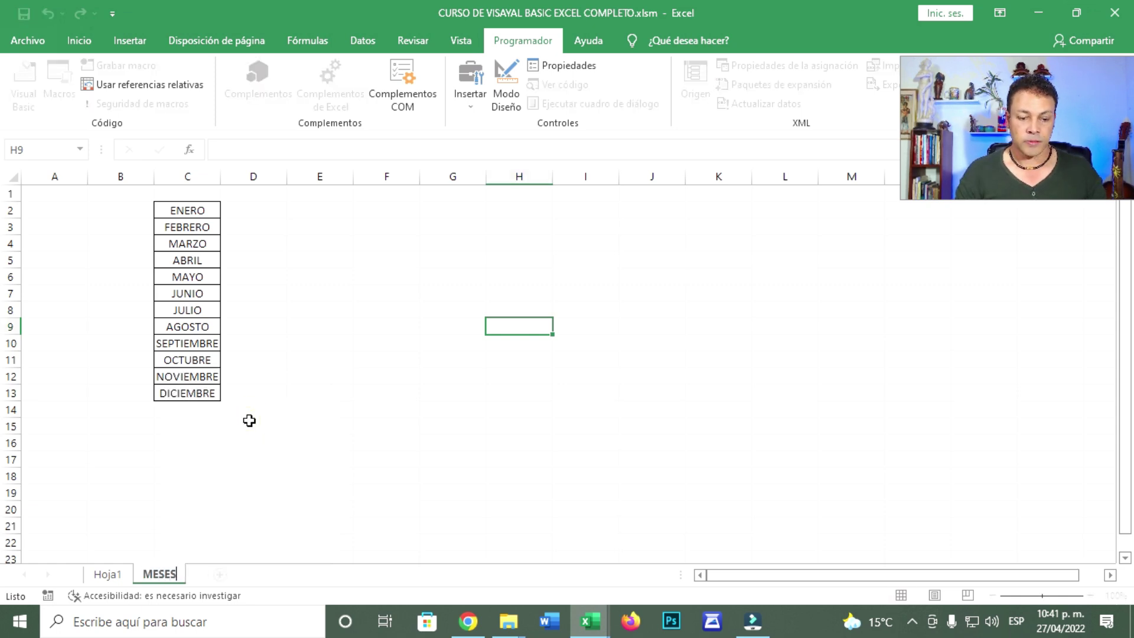
{"action": "left_click", "coordinate": [384, 338]}
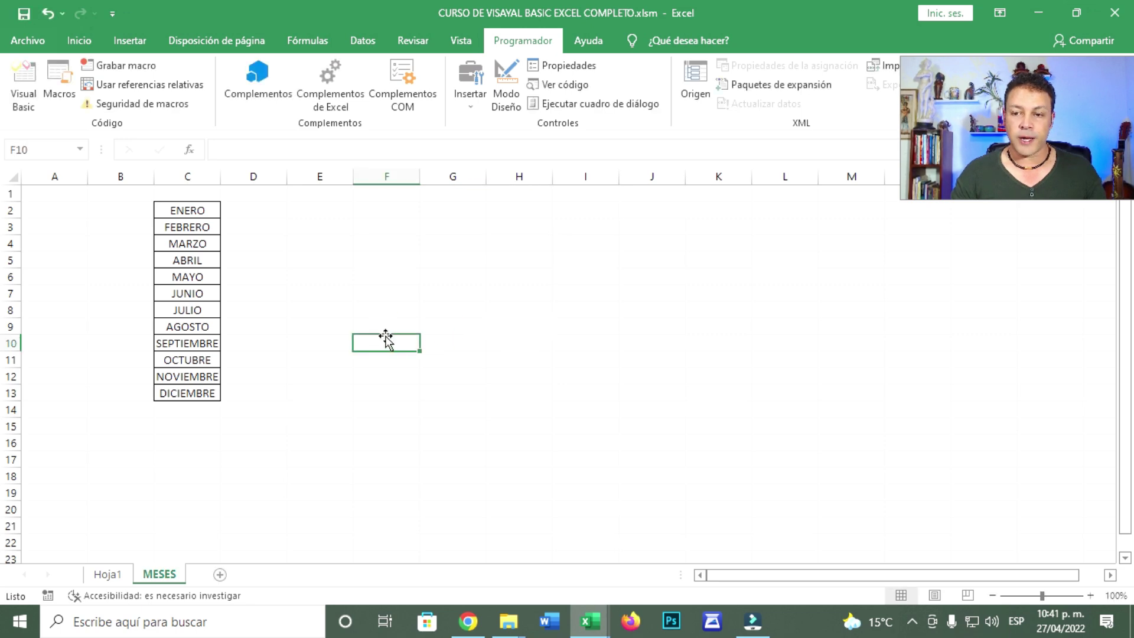
Select ComboBox1 and begin a MESES! RowSource entry, then cancel it.
{"action": "mouse_move", "coordinate": [590, 621]}
{"action": "left_click", "coordinate": [647, 535]}
{"action": "left_click", "coordinate": [611, 483]}
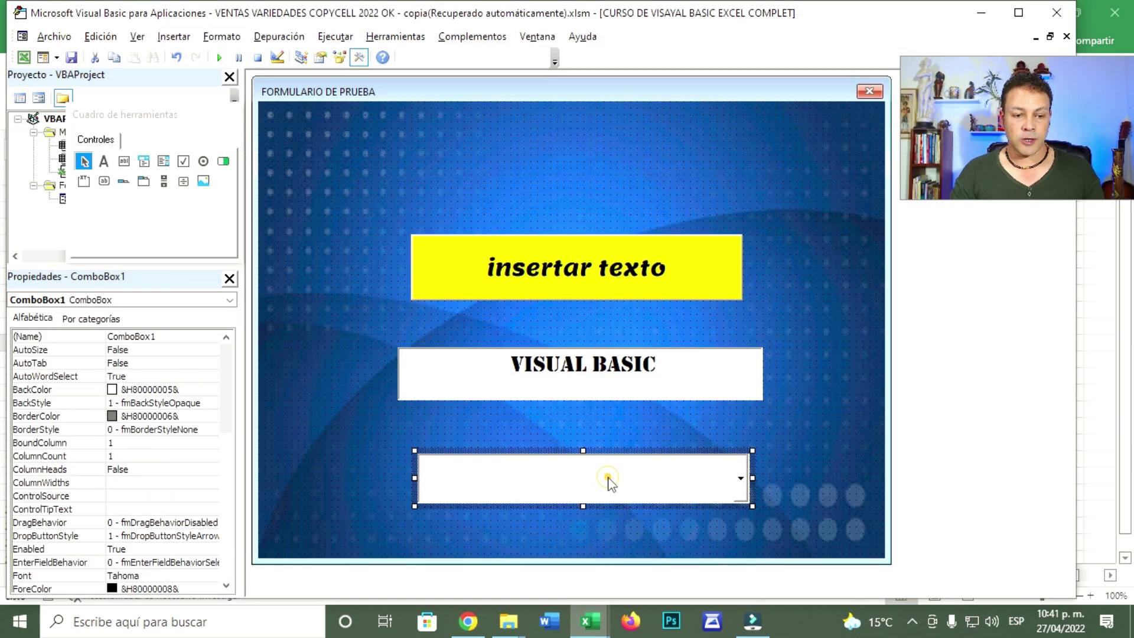
{"action": "left_click_drag", "start_coordinate": [238, 382], "coordinate": [242, 469]}
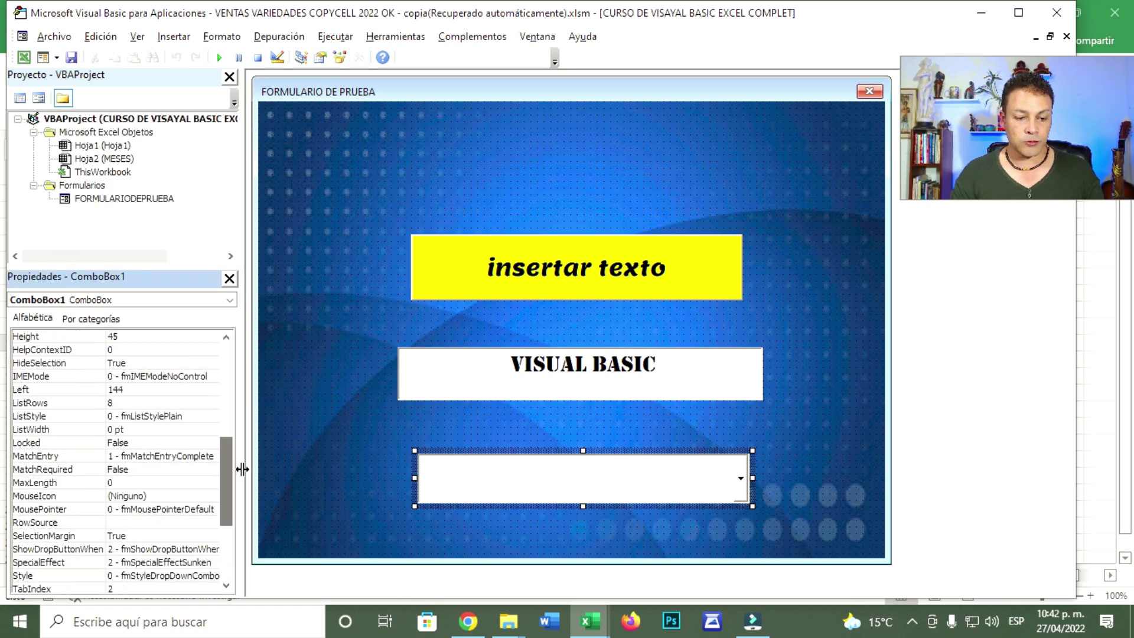
{"action": "left_click", "coordinate": [91, 522]}
{"action": "type", "text": "MESES!"}
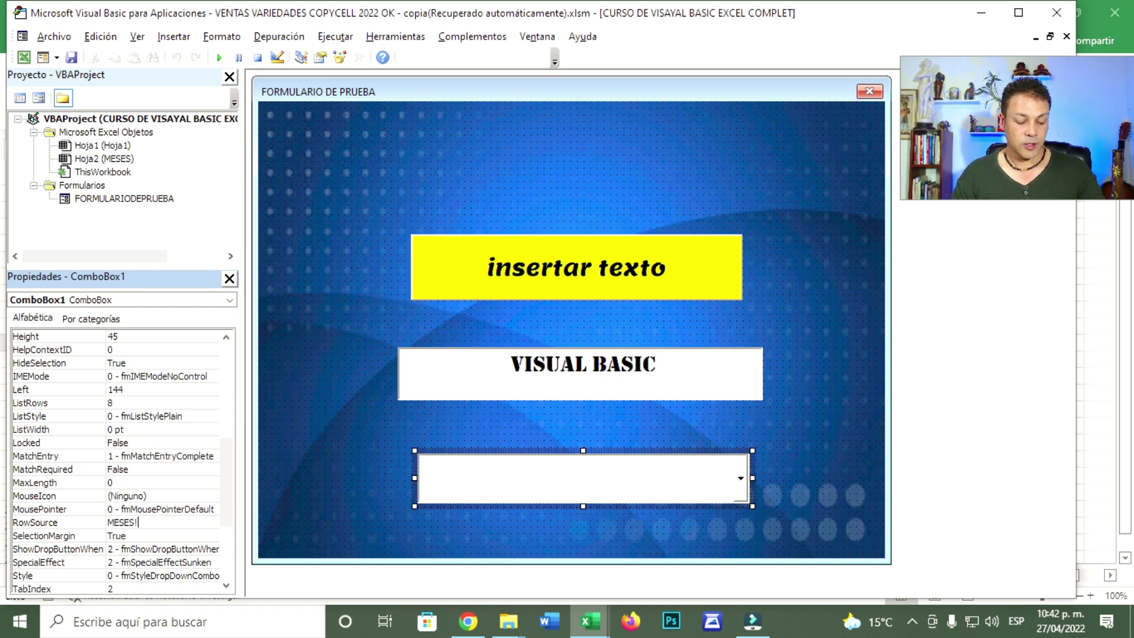
{"action": "key", "text": "Escape"}
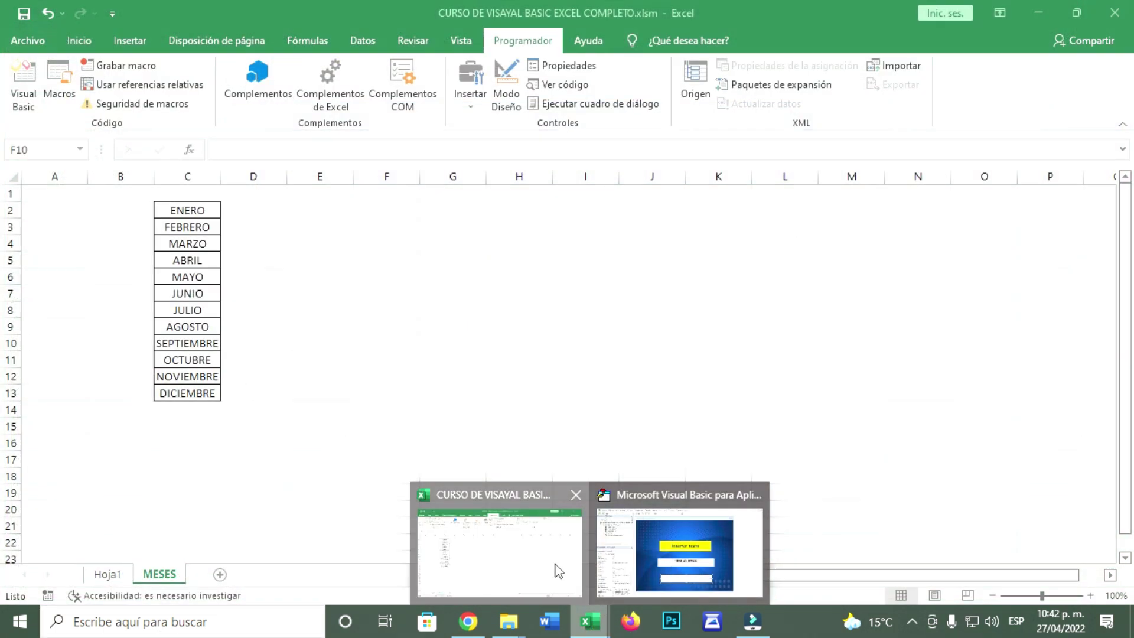
Check the month range from C2 to C13 on the MESES sheet.
{"action": "left_click", "coordinate": [552, 588]}
{"action": "left_click", "coordinate": [201, 208]}
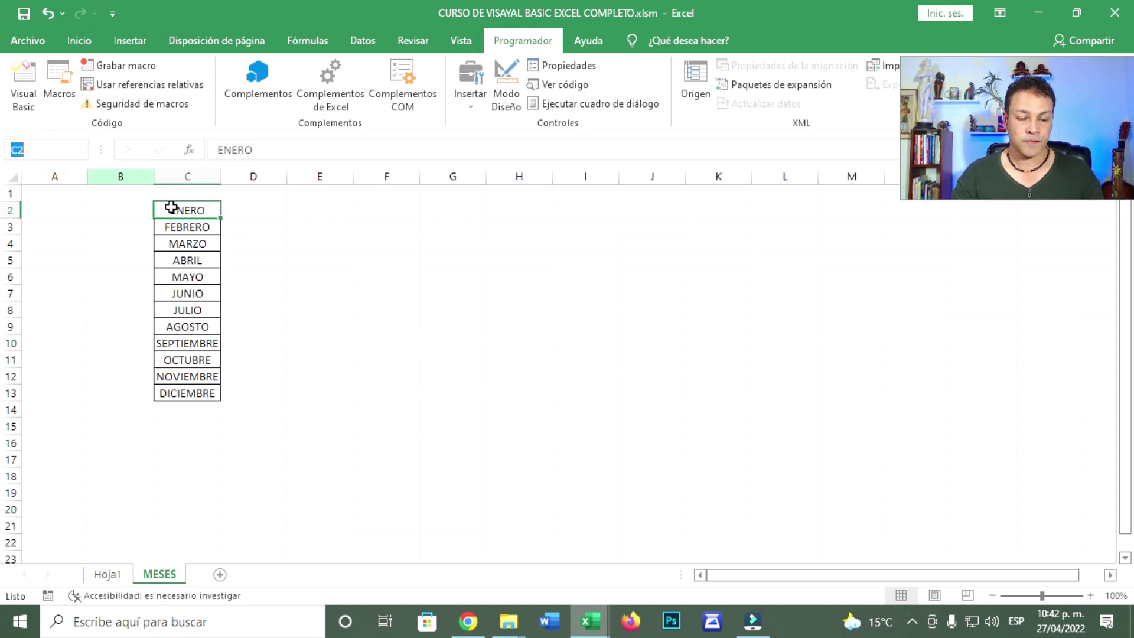
{"action": "left_click", "coordinate": [199, 395]}
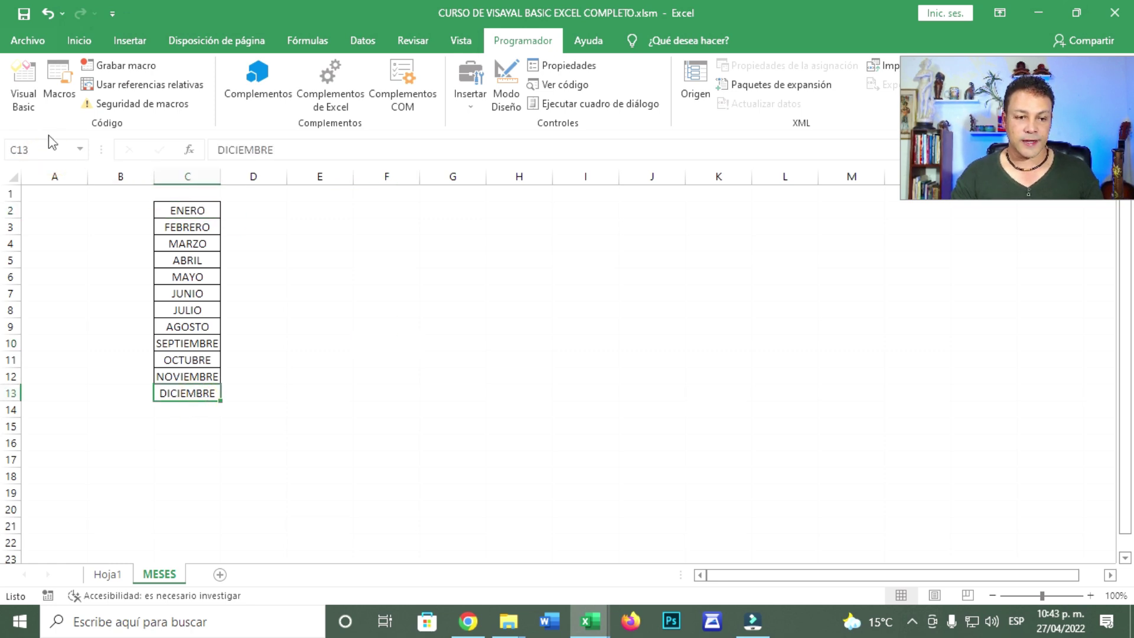
{"action": "left_click", "coordinate": [192, 211]}
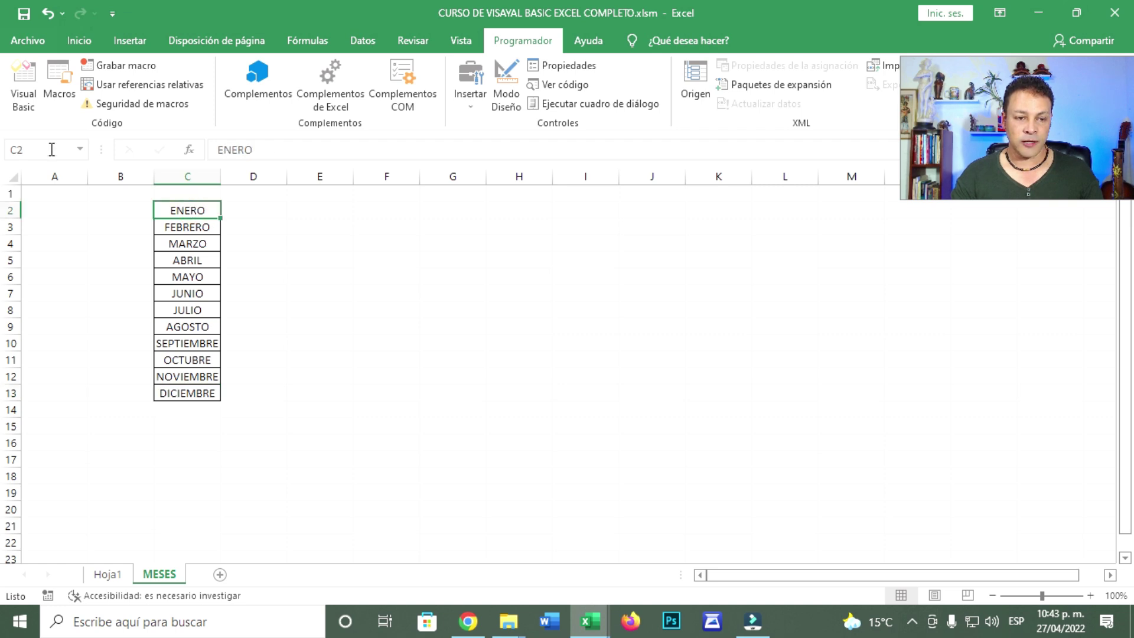
{"action": "left_click", "coordinate": [200, 393]}
Back on the form, set ComboBox1's RowSource to MESES!C2:C13, then select the form.
{"action": "mouse_move", "coordinate": [590, 622]}
{"action": "left_click", "coordinate": [650, 549]}
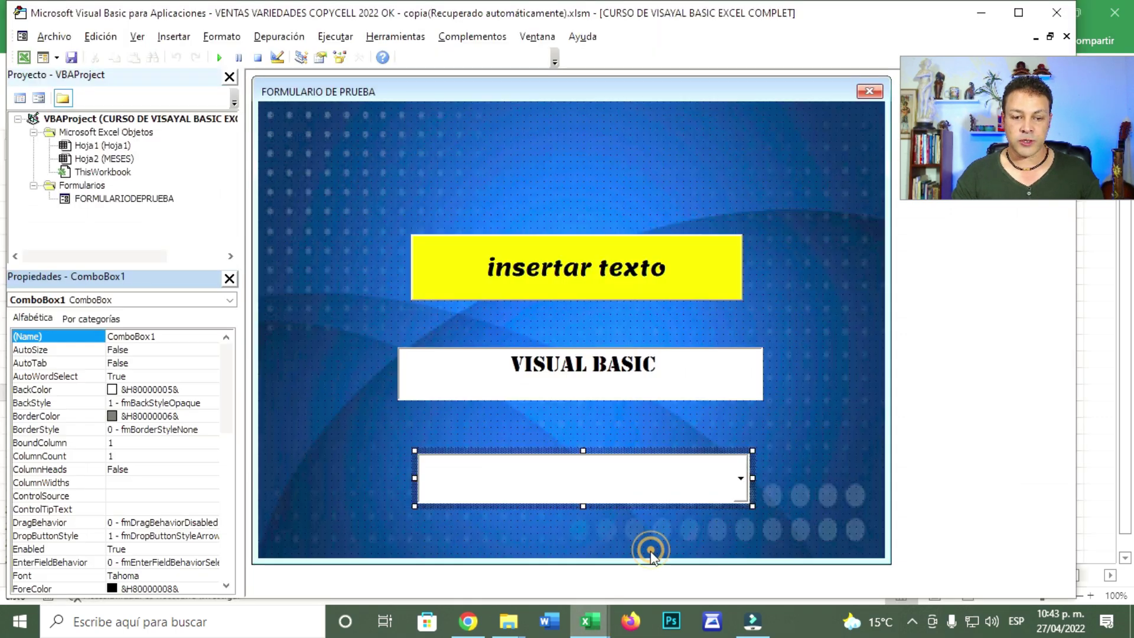
{"action": "left_click", "coordinate": [540, 500]}
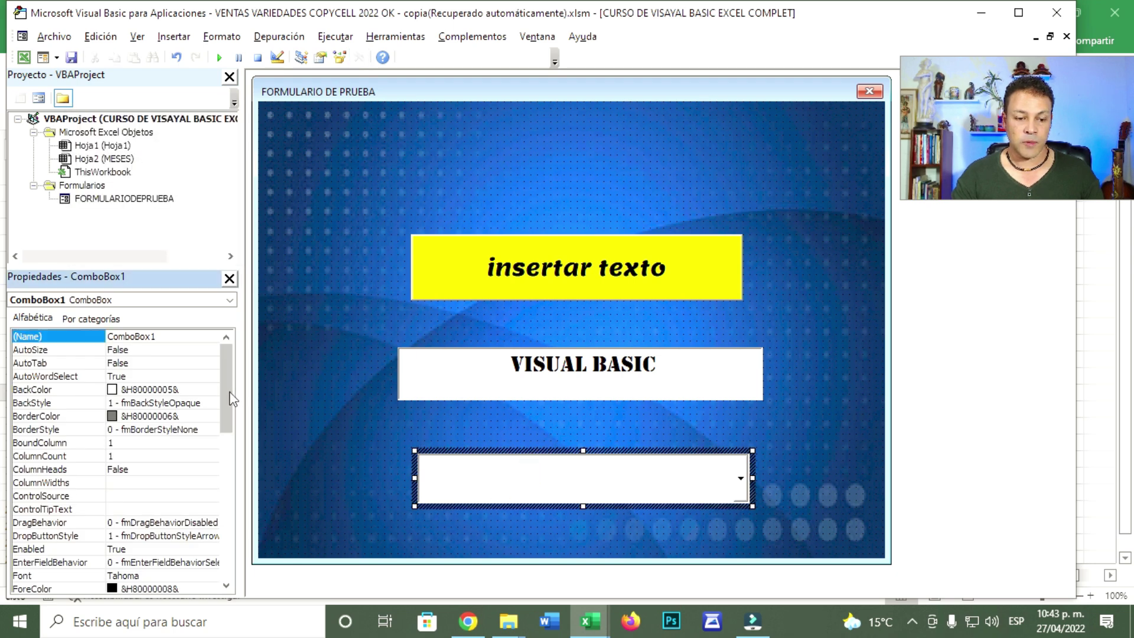
{"action": "scroll", "coordinate": [231, 399], "scroll_direction": "down", "scroll_amount": 3}
{"action": "scroll", "coordinate": [231, 398], "scroll_direction": "down", "scroll_amount": 3}
{"action": "scroll", "coordinate": [231, 399], "scroll_direction": "down", "scroll_amount": 1}
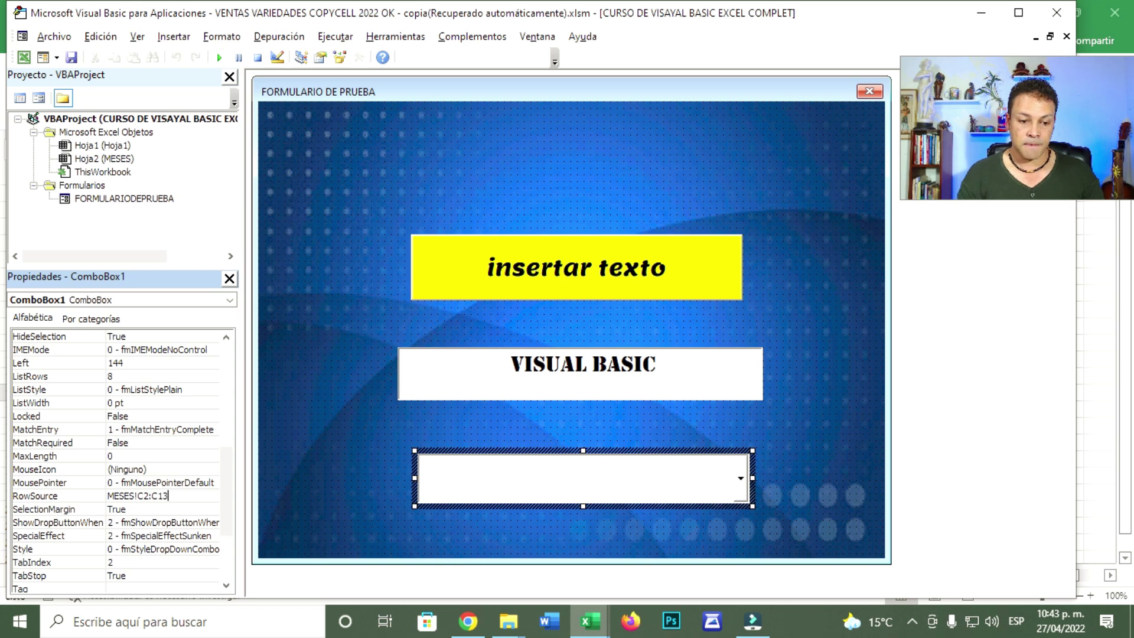
{"action": "left_click", "coordinate": [342, 375]}
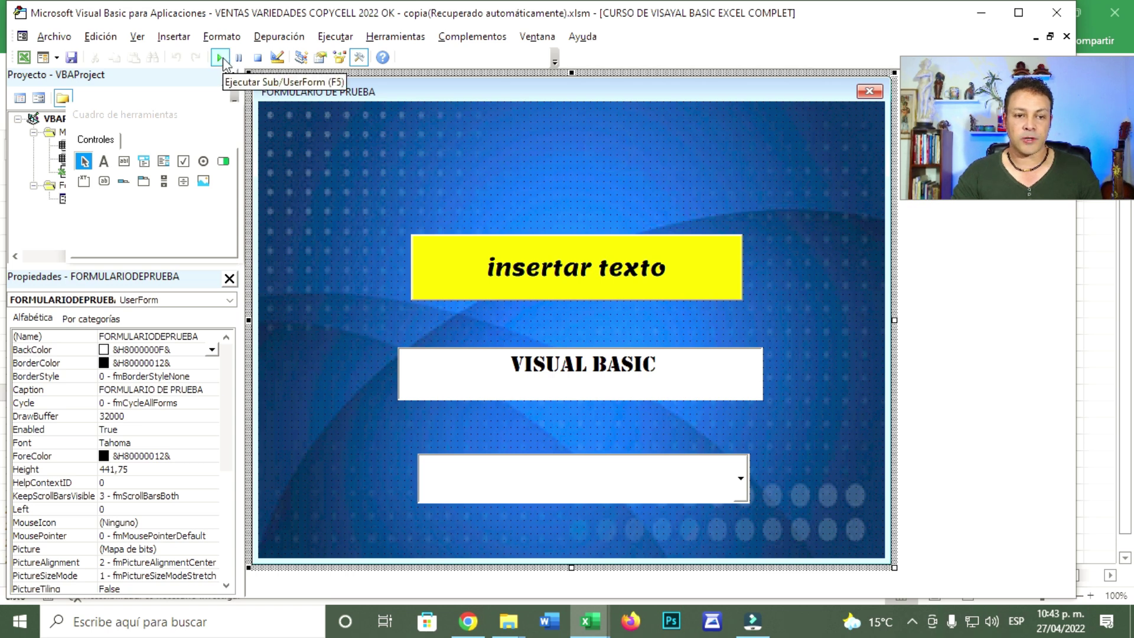
{"action": "left_click", "coordinate": [219, 57]}
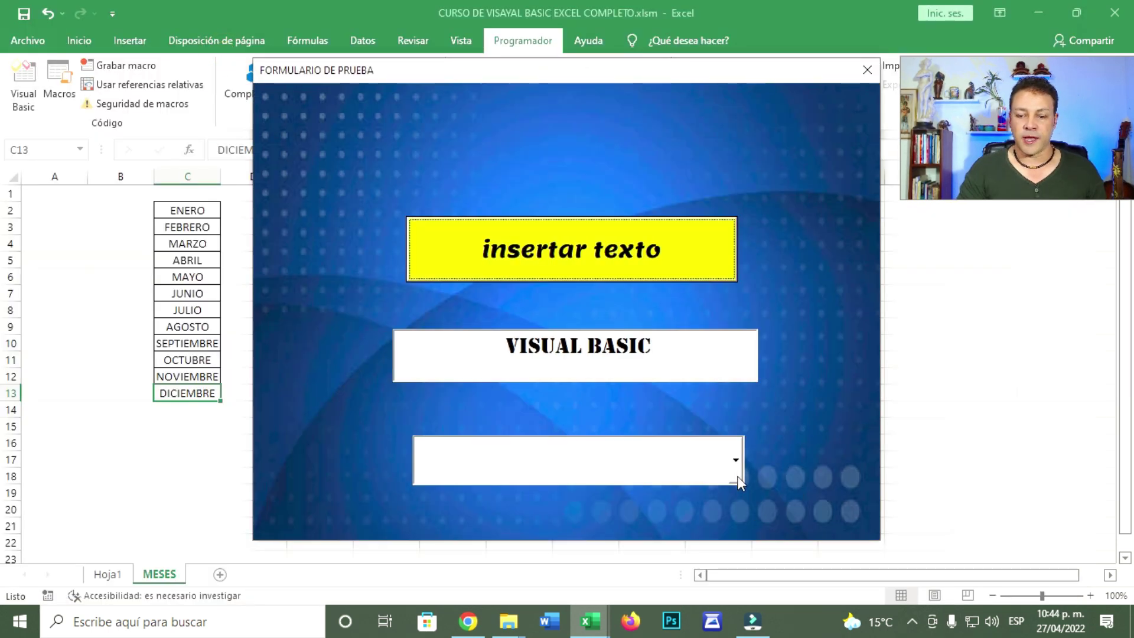
{"action": "left_click", "coordinate": [735, 461]}
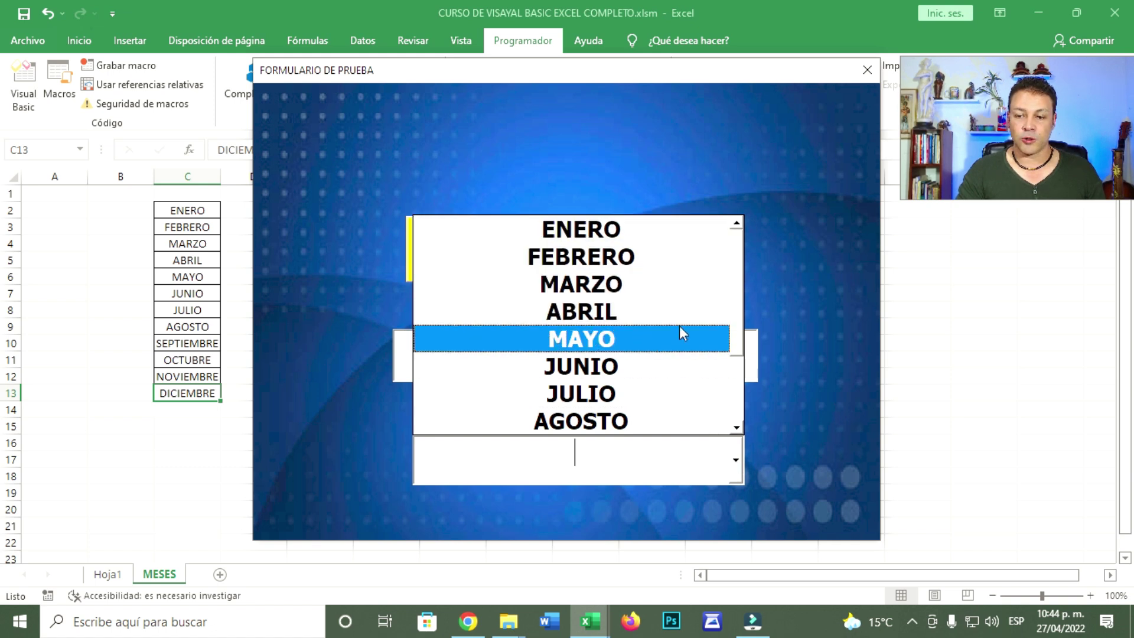
{"action": "mouse_move", "coordinate": [739, 313]}
{"action": "left_mouse_down"}
{"action": "mouse_move", "coordinate": [739, 395]}
{"action": "mouse_move", "coordinate": [739, 299]}
{"action": "left_mouse_up"}
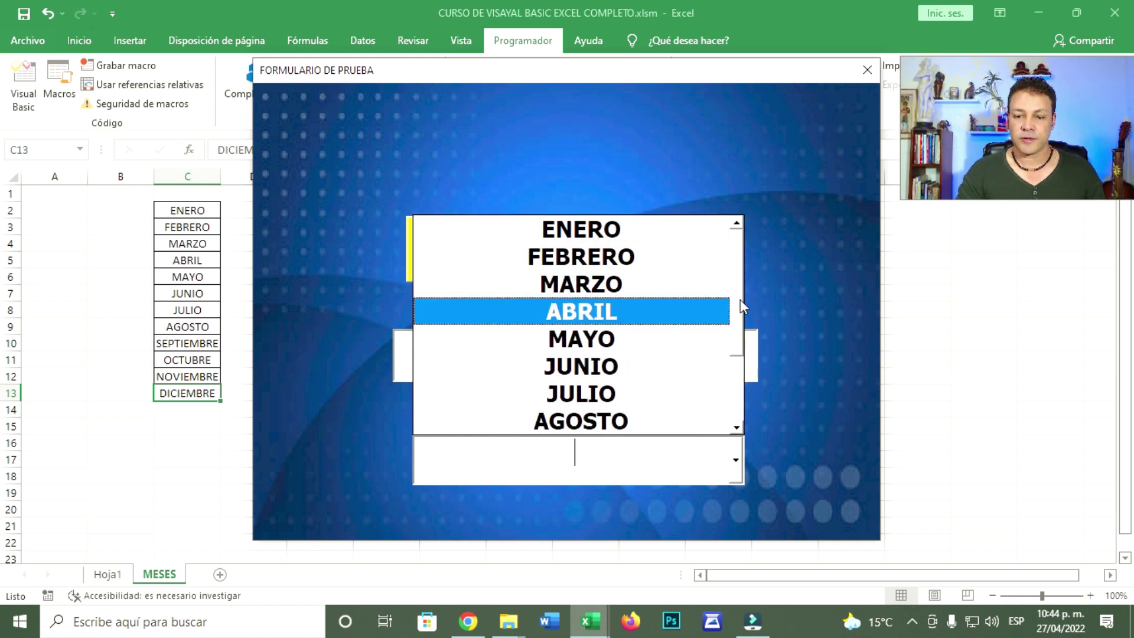
{"action": "left_click", "coordinate": [595, 231]}
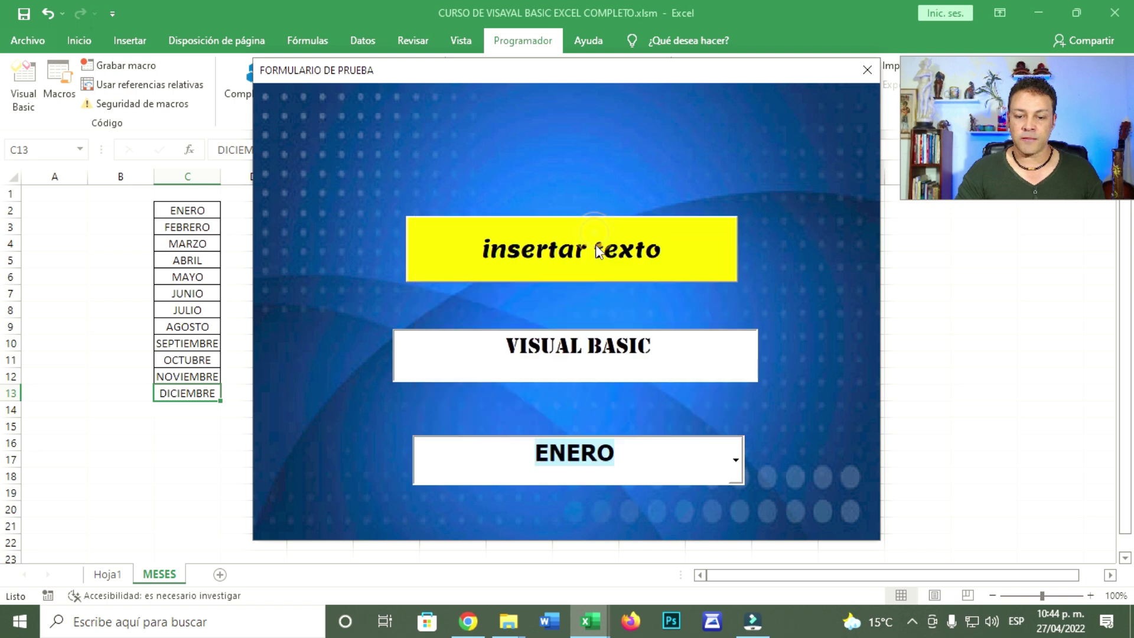
{"action": "left_click", "coordinate": [736, 466]}
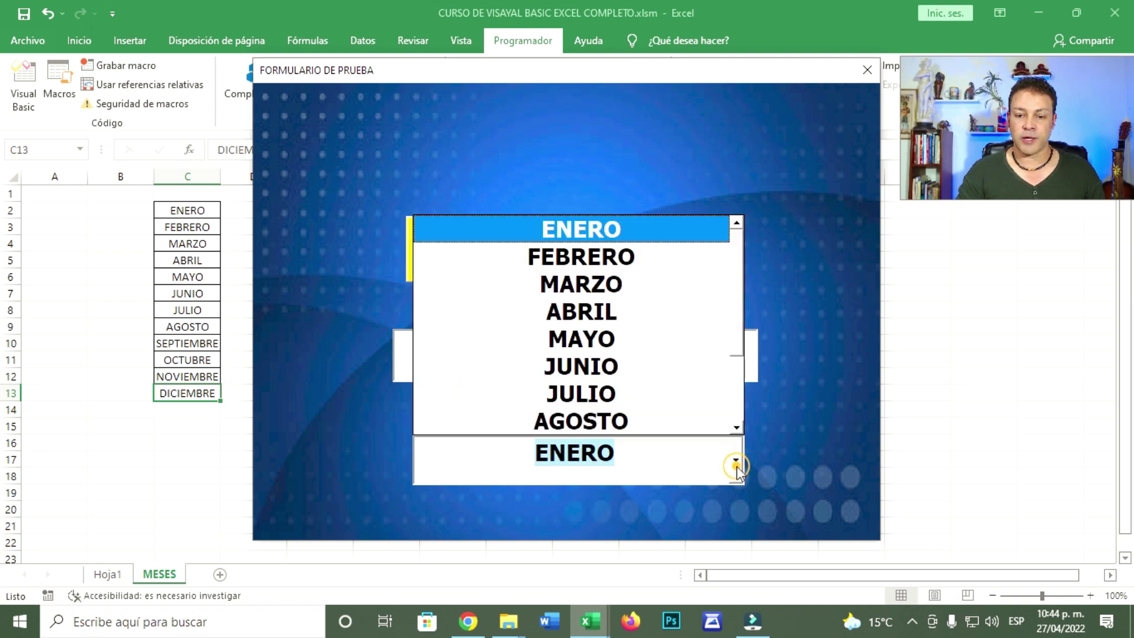
{"action": "left_click", "coordinate": [720, 283]}
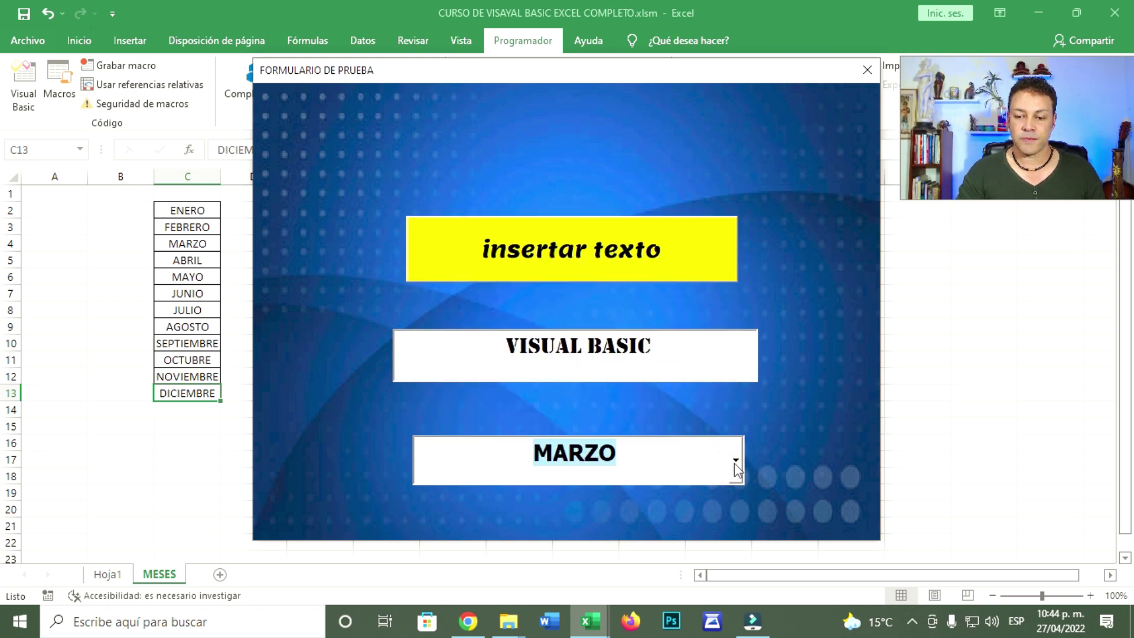
{"action": "left_click", "coordinate": [736, 461]}
{"action": "left_click", "coordinate": [593, 386]}
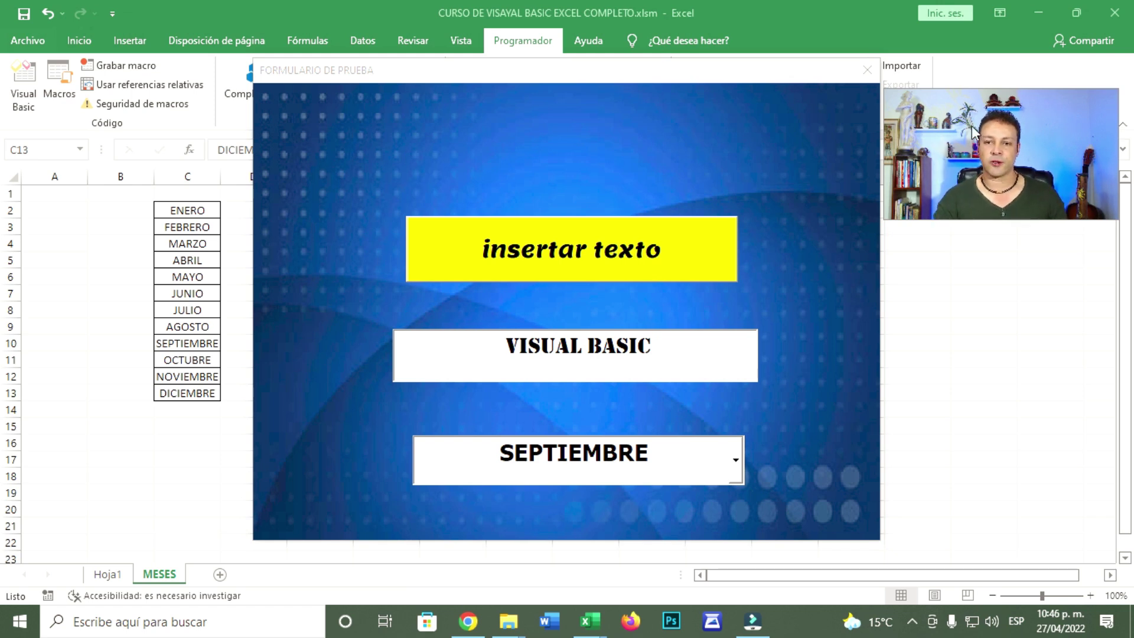
{"action": "left_click", "coordinate": [868, 73]}
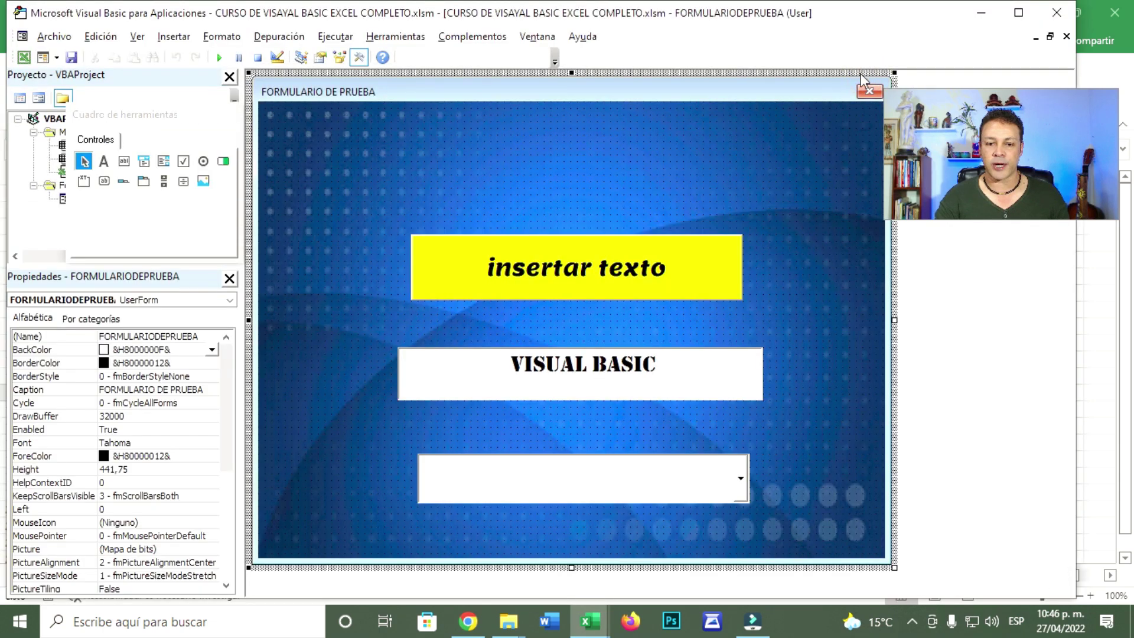
Clear the default VISUAL BASIC text from TextBox1 on the FORMULARIODEPRUEBA form.
{"action": "left_click", "coordinate": [661, 380]}
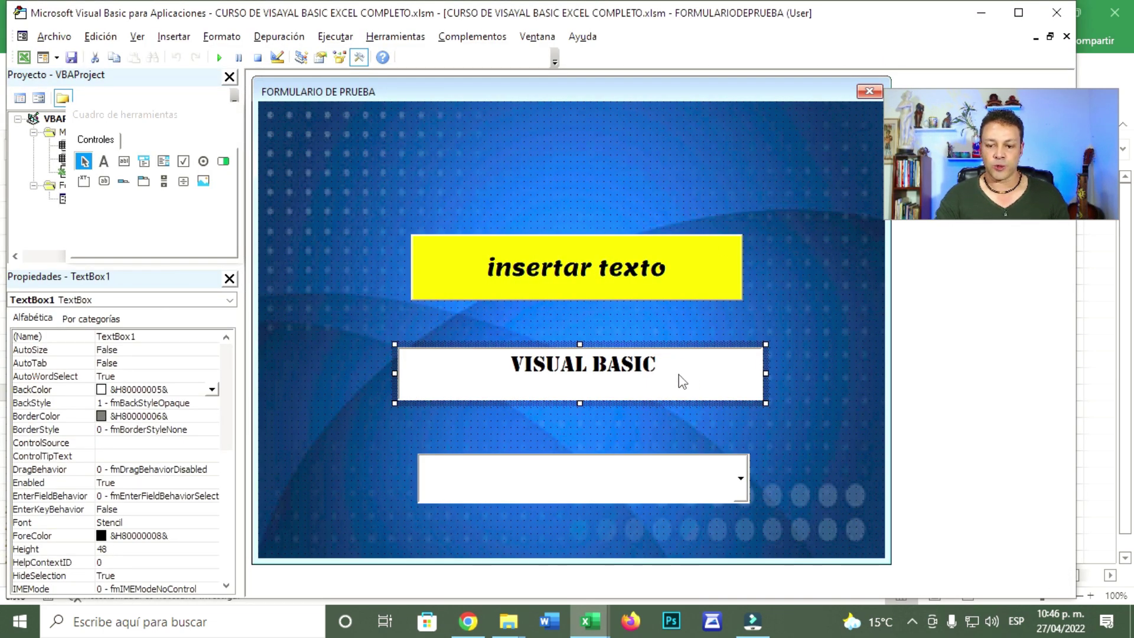
{"action": "left_click", "coordinate": [660, 360]}
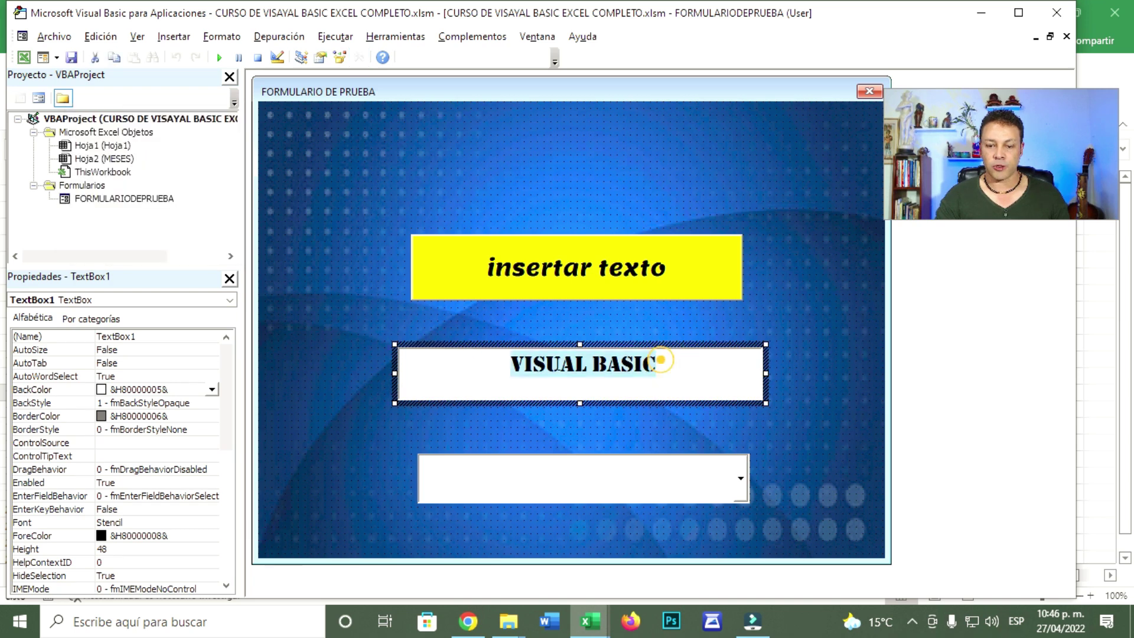
{"action": "left_click", "coordinate": [869, 323]}
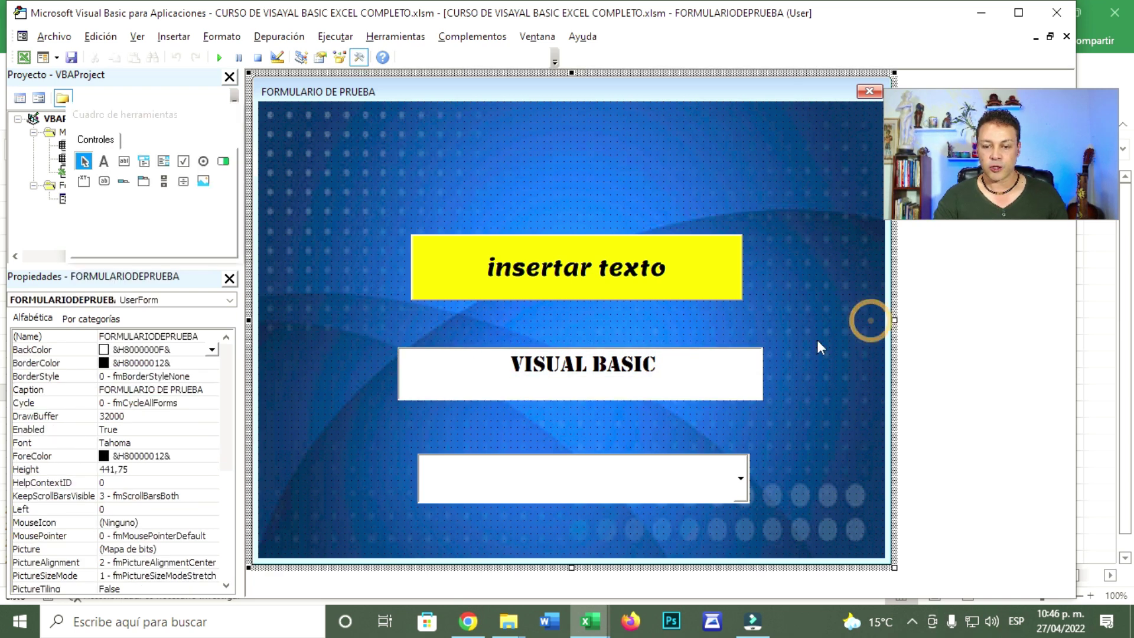
{"action": "left_click", "coordinate": [688, 381]}
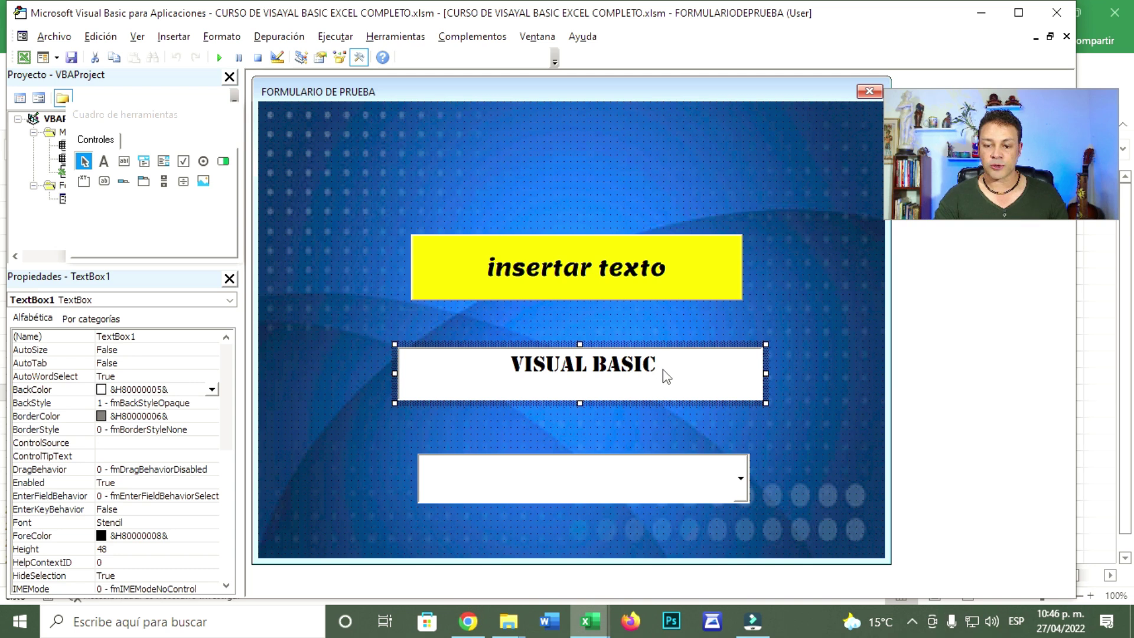
{"action": "left_click", "coordinate": [663, 369]}
{"action": "key", "text": "BackSpace"}
{"action": "key", "text": "BackSpace"}
{"action": "key", "text": "BackSpace"}
{"action": "key", "text": "BackSpace"}
{"action": "key", "text": "BackSpace"}
{"action": "key", "text": "BackSpace"}
{"action": "key", "text": "BackSpace"}
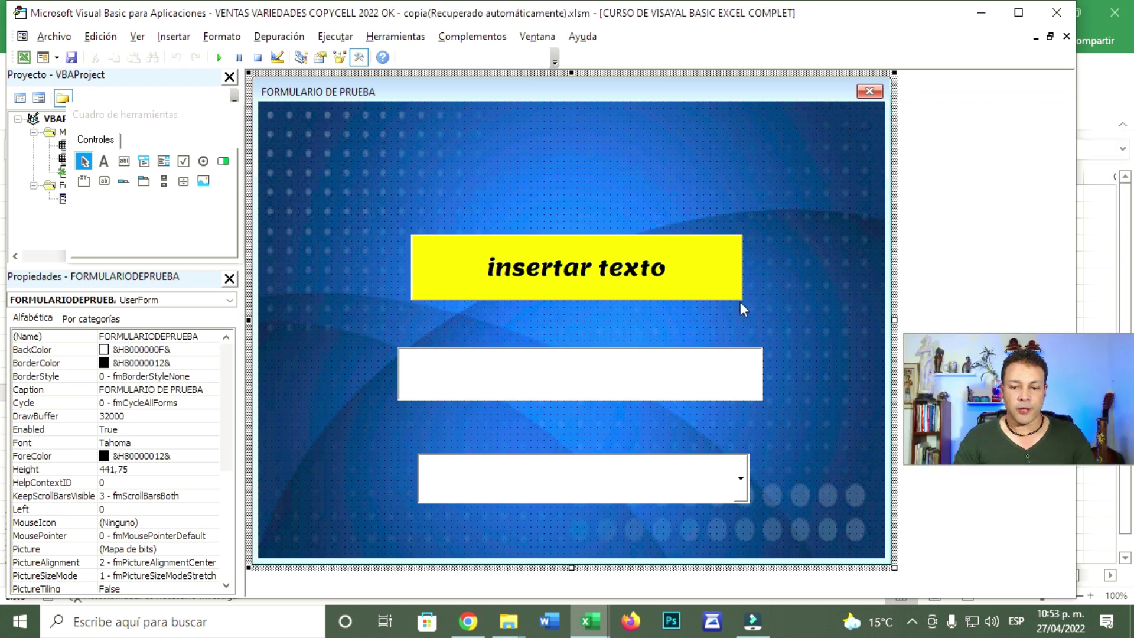
{"action": "left_click", "coordinate": [574, 385]}
{"action": "left_click", "coordinate": [802, 286]}
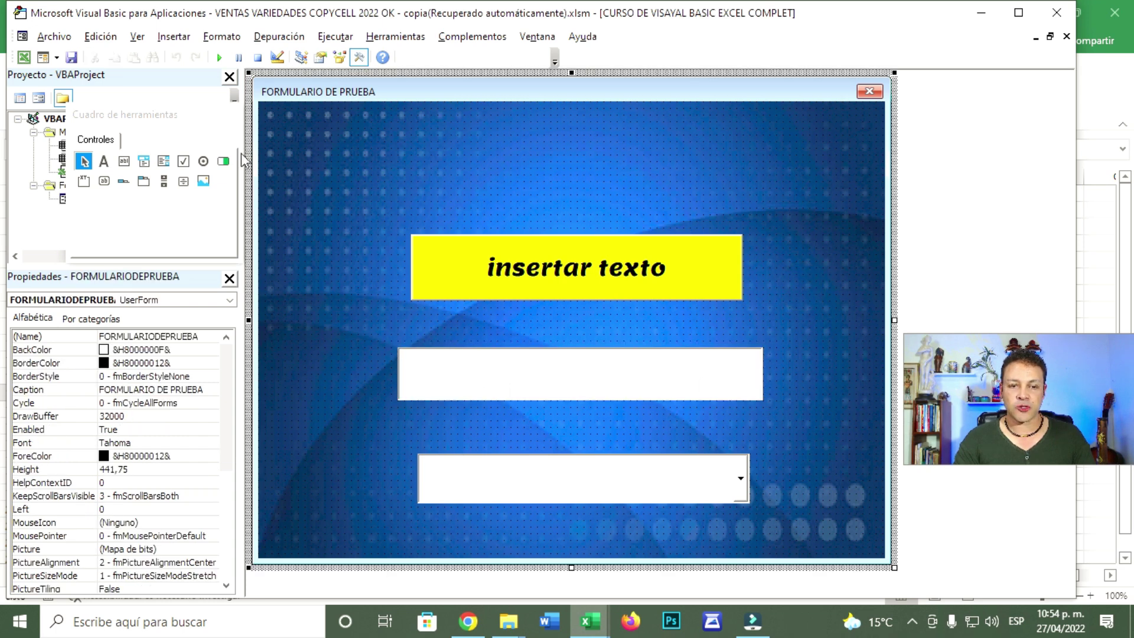
{"action": "left_click", "coordinate": [218, 58]}
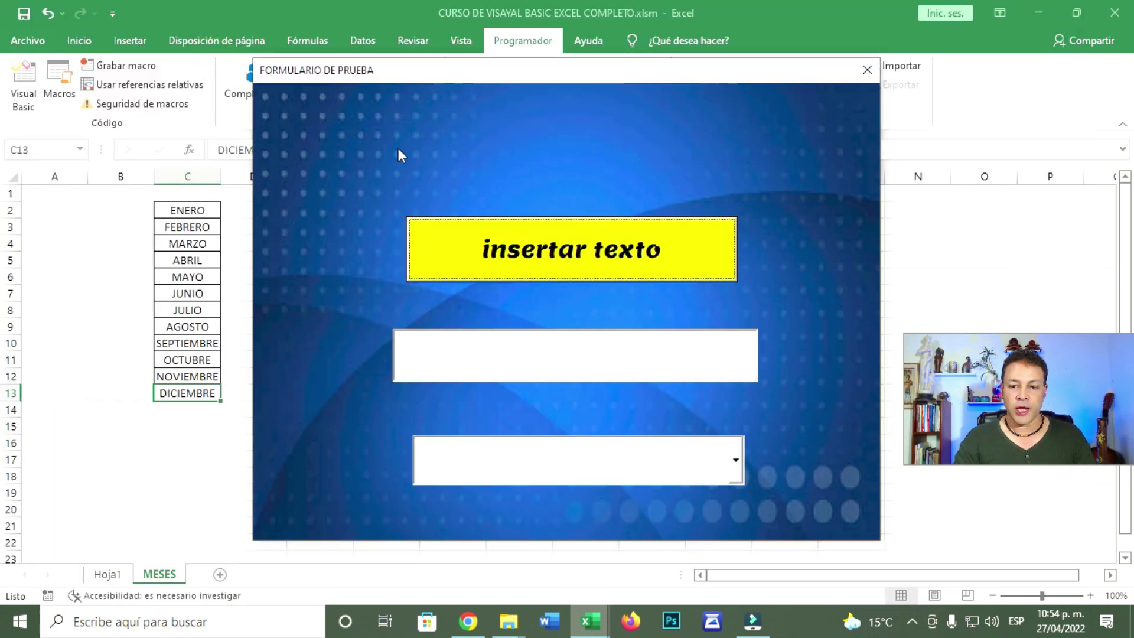
{"action": "left_click", "coordinate": [735, 476]}
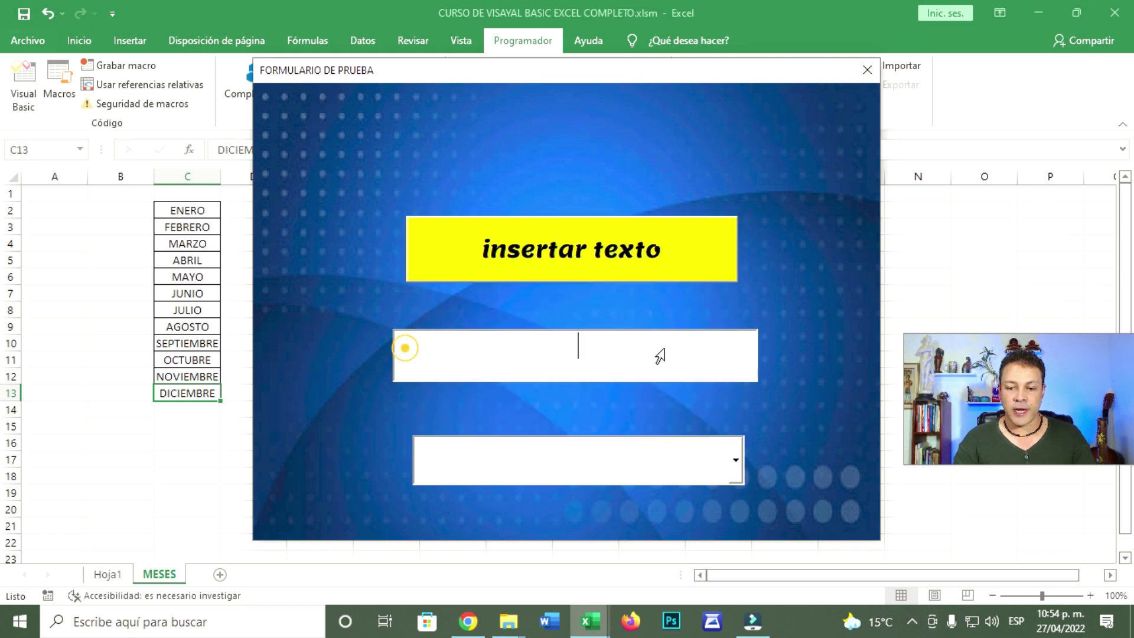
{"action": "left_click", "coordinate": [867, 70]}
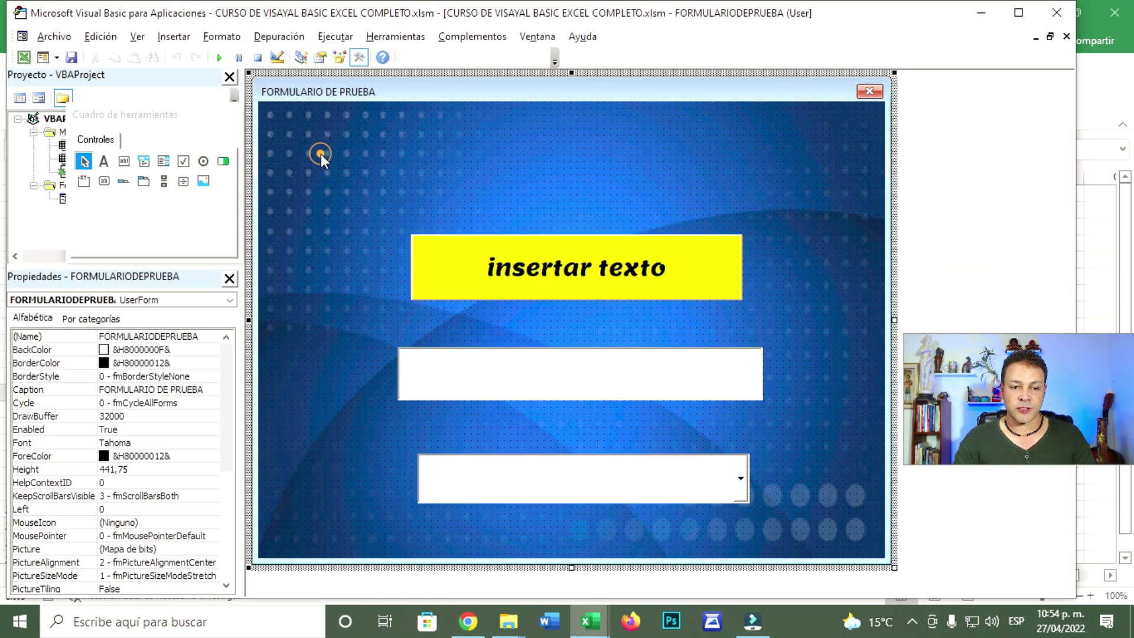
Open the form's code and rename UserForm_Click to UserForm_Initialize.
{"action": "double_click", "coordinate": [305, 160]}
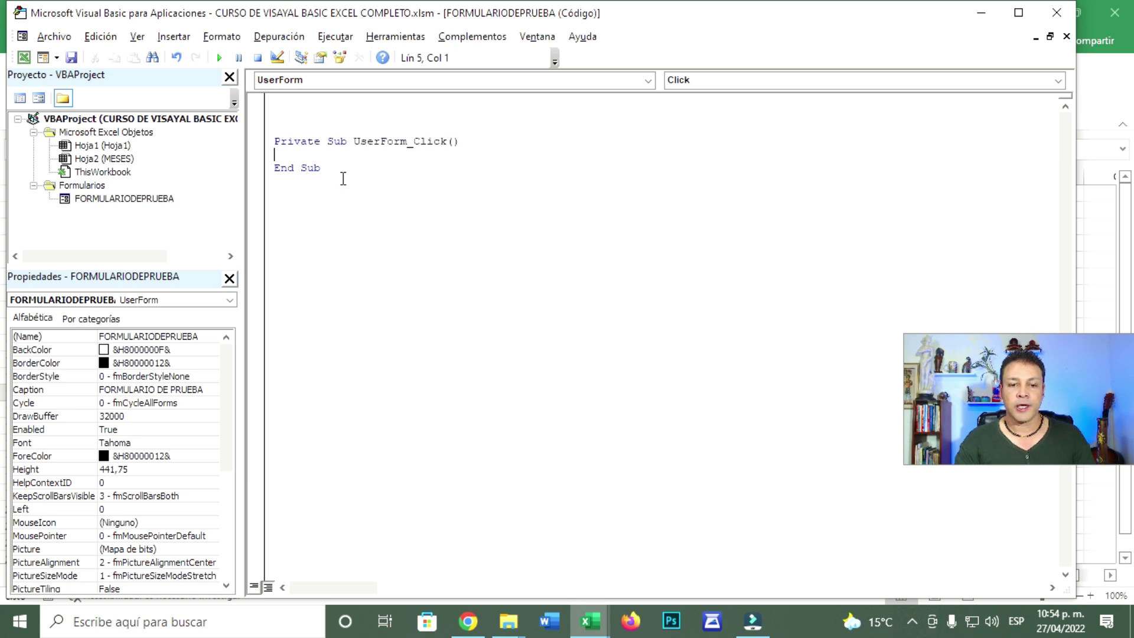
{"action": "left_click_drag", "start_coordinate": [343, 172], "coordinate": [261, 172]}
{"action": "left_click", "coordinate": [431, 177]}
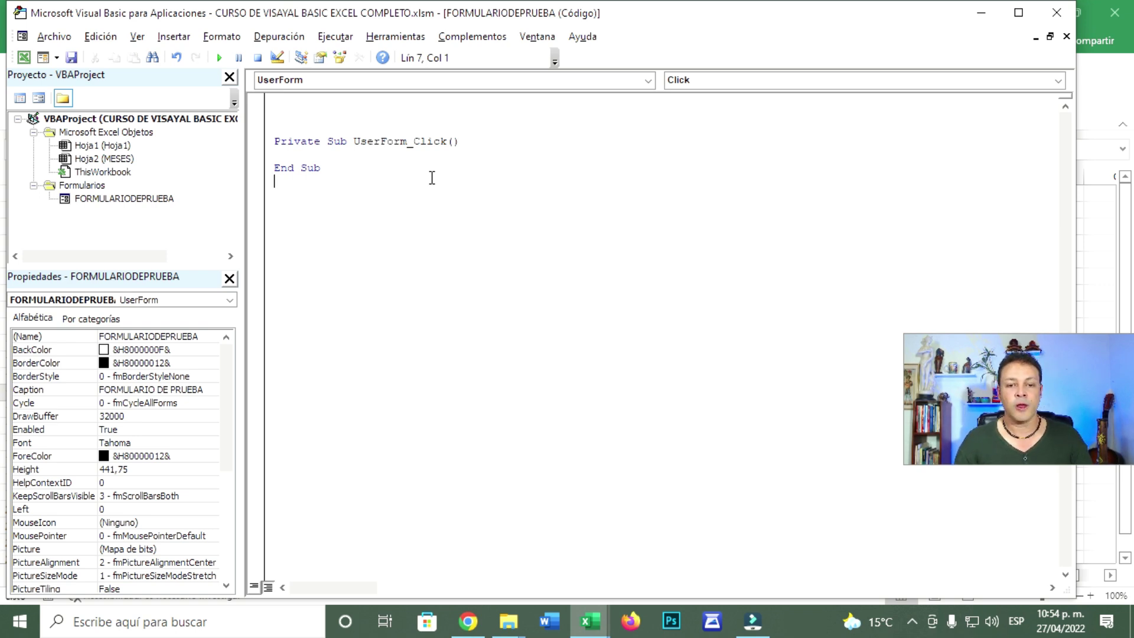
{"action": "left_click", "coordinate": [294, 156]}
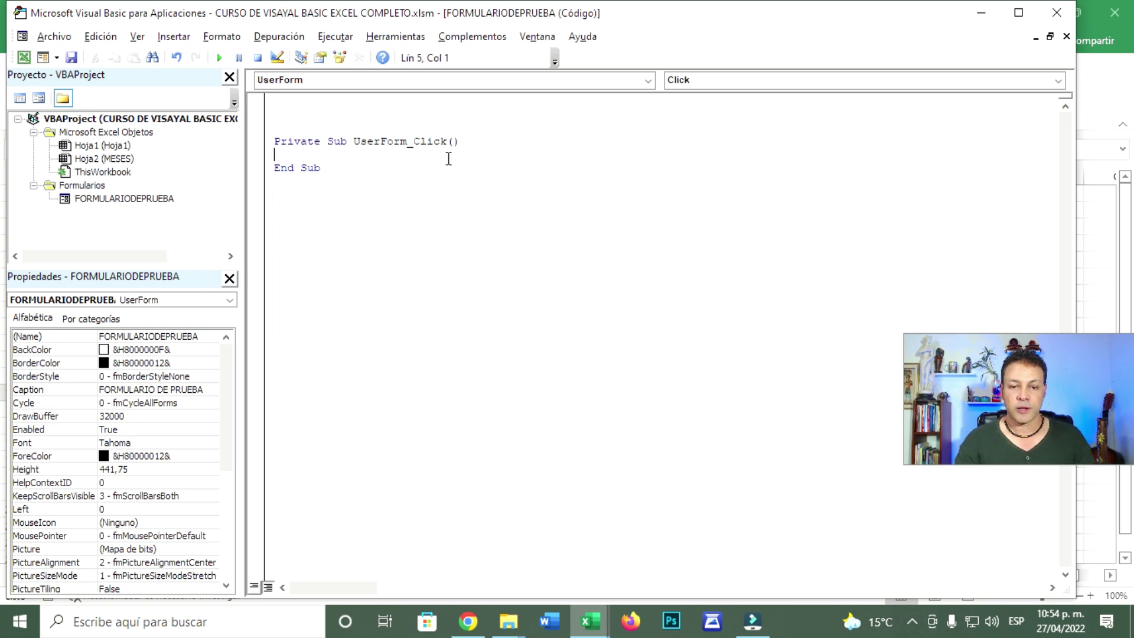
{"action": "left_click_drag", "start_coordinate": [447, 141], "coordinate": [419, 145]}
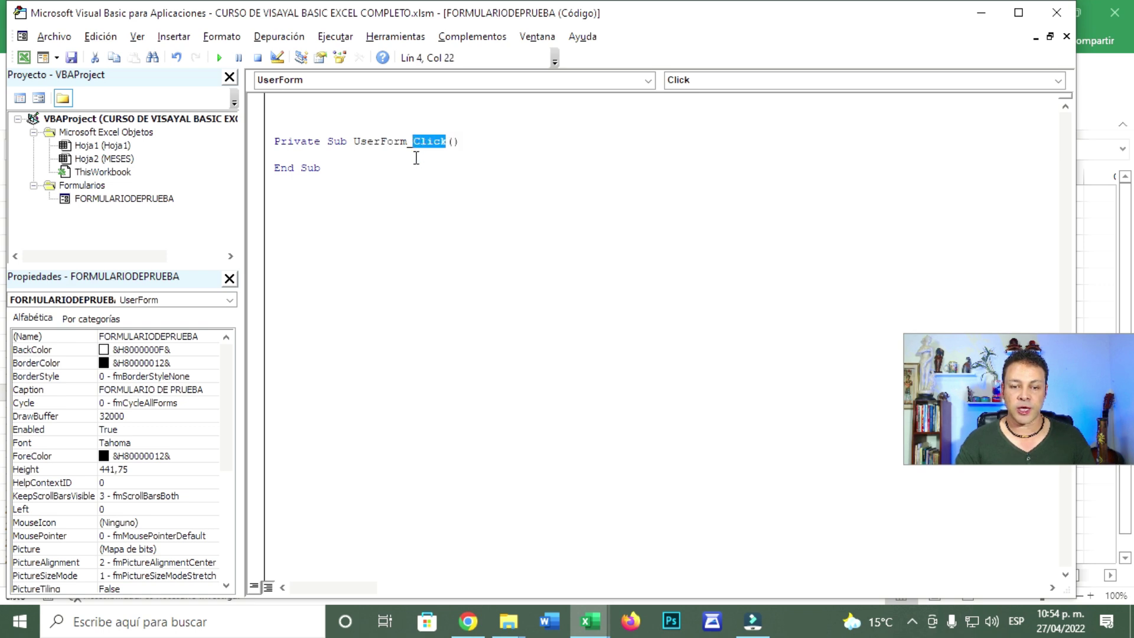
{"action": "left_click_drag", "start_coordinate": [277, 147], "coordinate": [429, 146]}
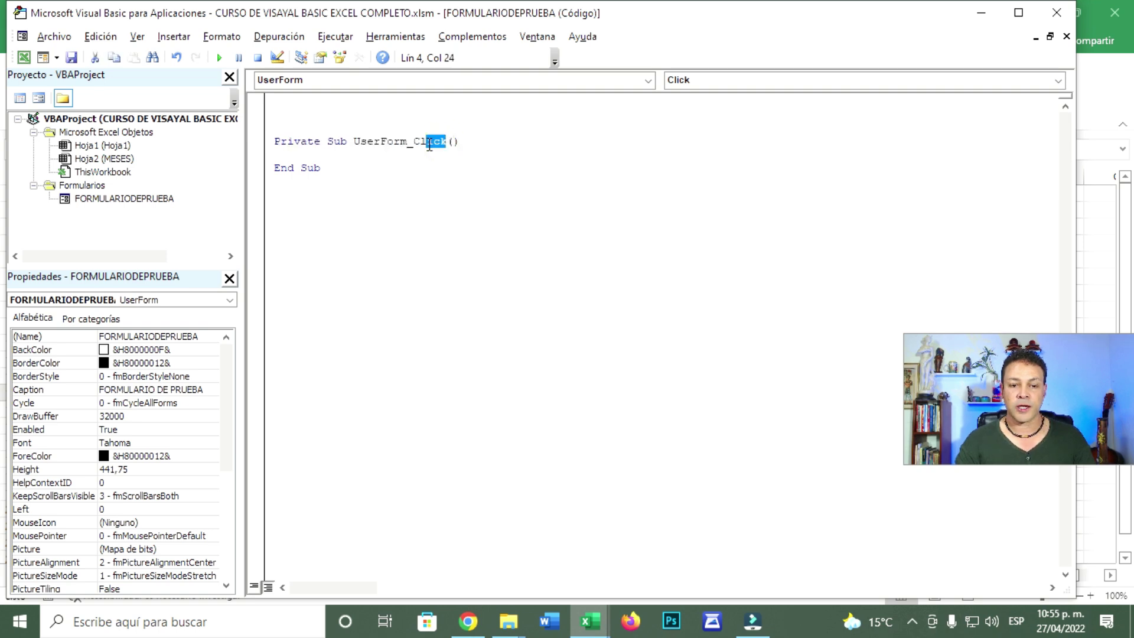
{"action": "left_click", "coordinate": [328, 164]}
{"action": "double_click", "coordinate": [430, 141]}
{"action": "key", "text": "Delete"}
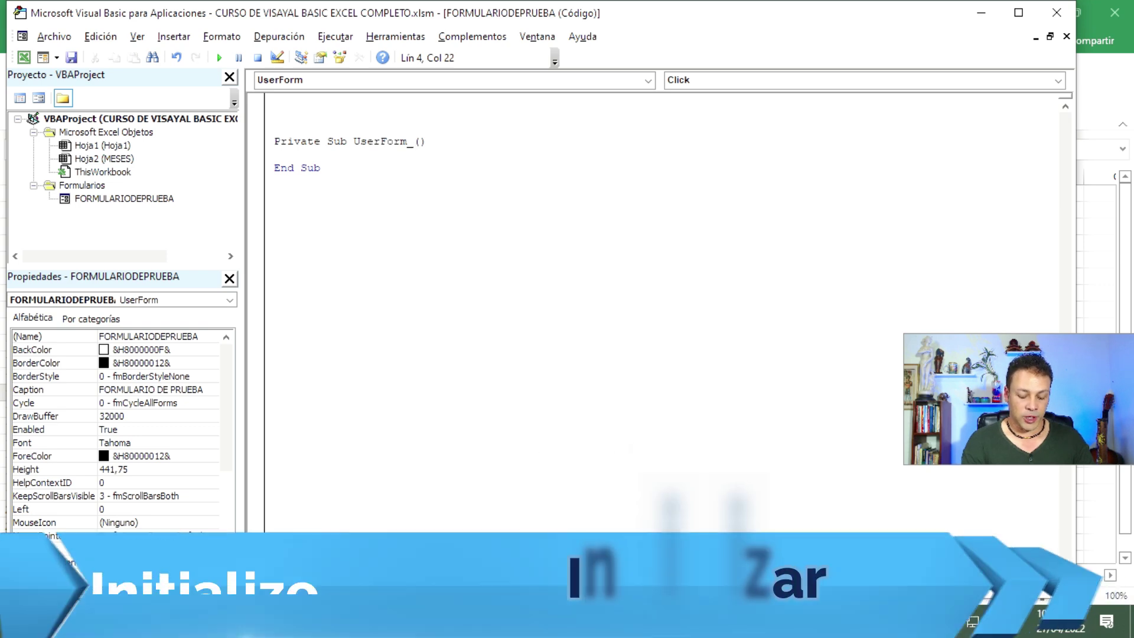
{"action": "type", "text": "INITI"}
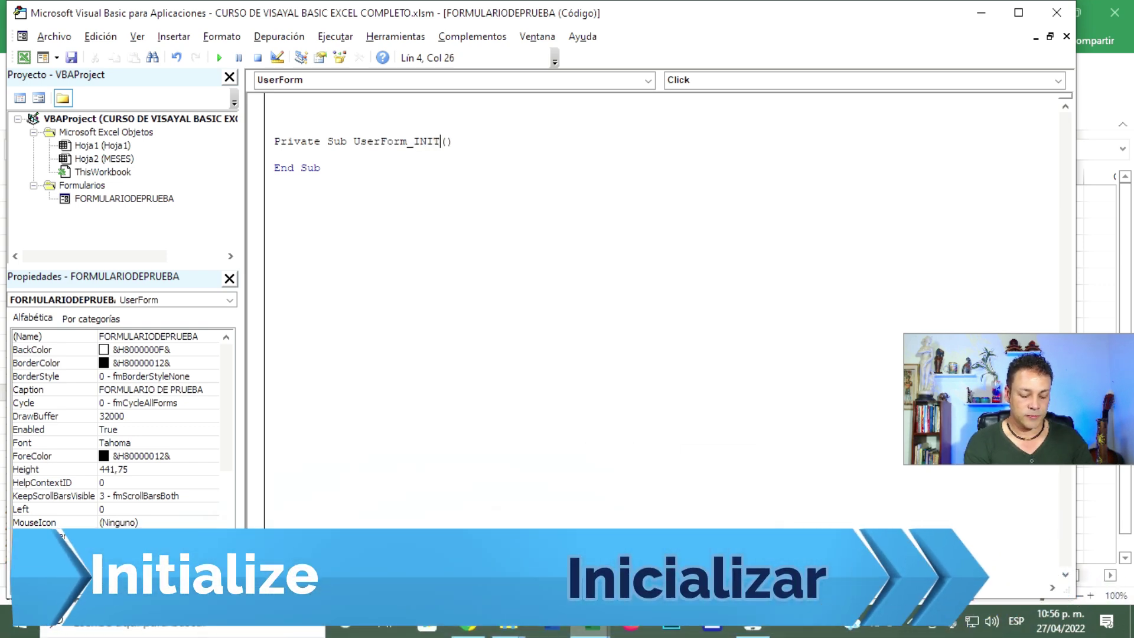
{"action": "type", "text": "ALIZE"}
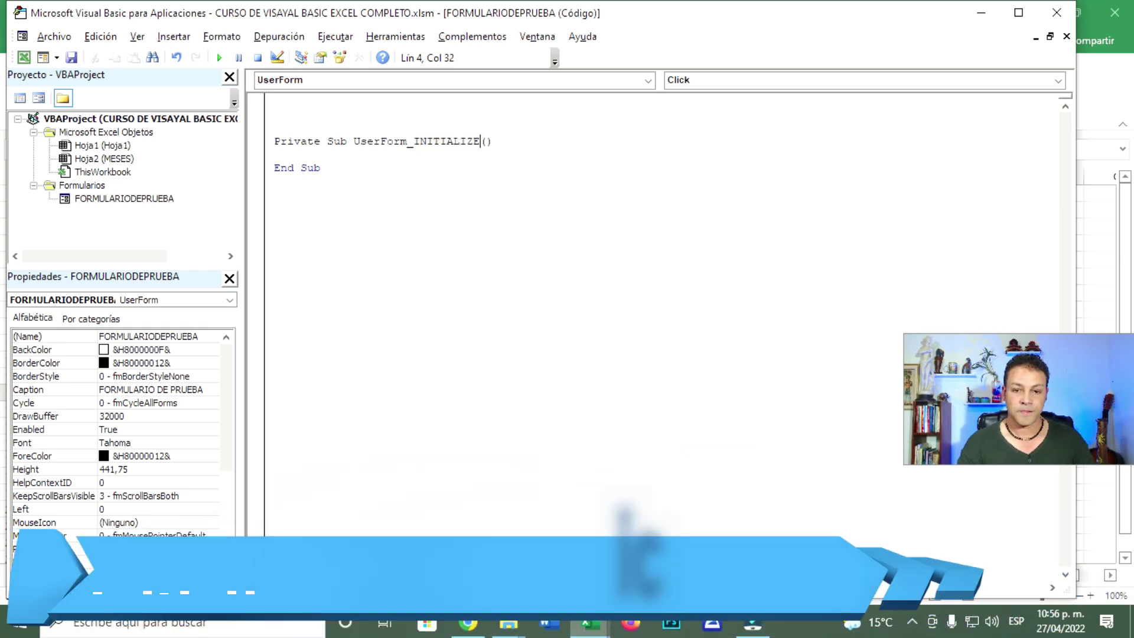
Add TextBox1 = Date inside the procedure and go back to the form design.
{"action": "left_click", "coordinate": [290, 155]}
{"action": "type", "text": "TEXTBOX1 = DATE"}
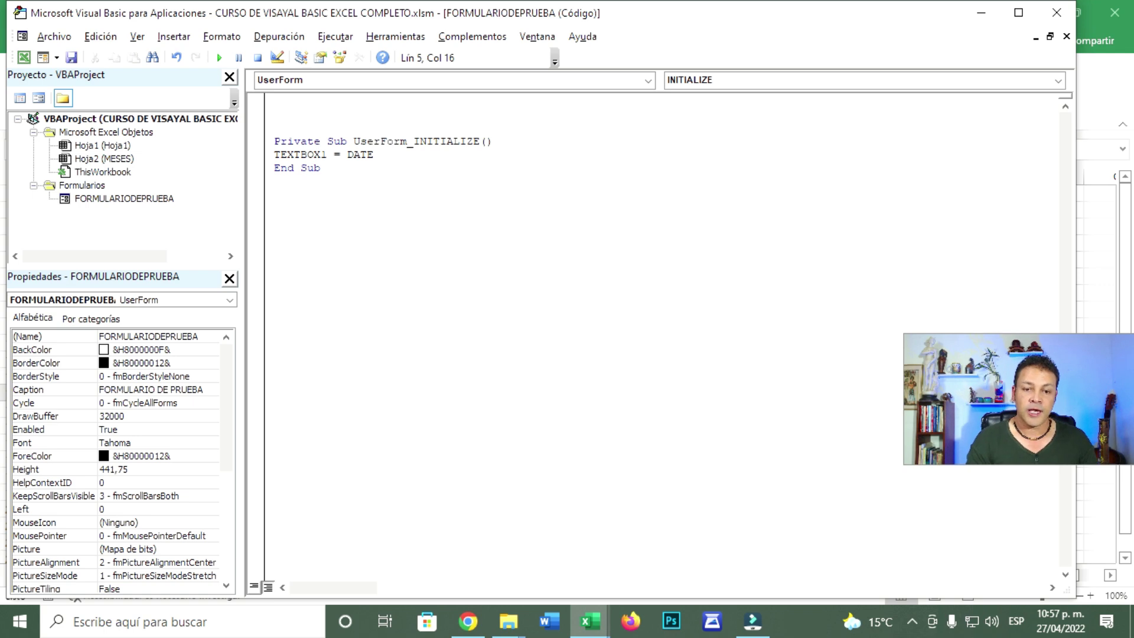
{"action": "left_click", "coordinate": [399, 234]}
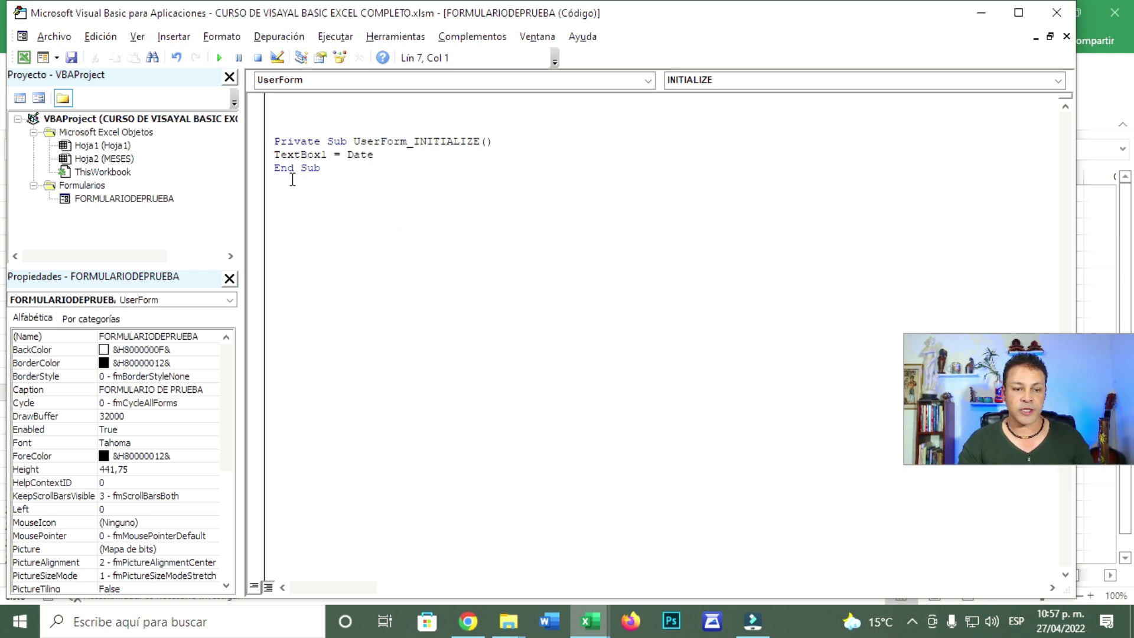
{"action": "double_click", "coordinate": [164, 199]}
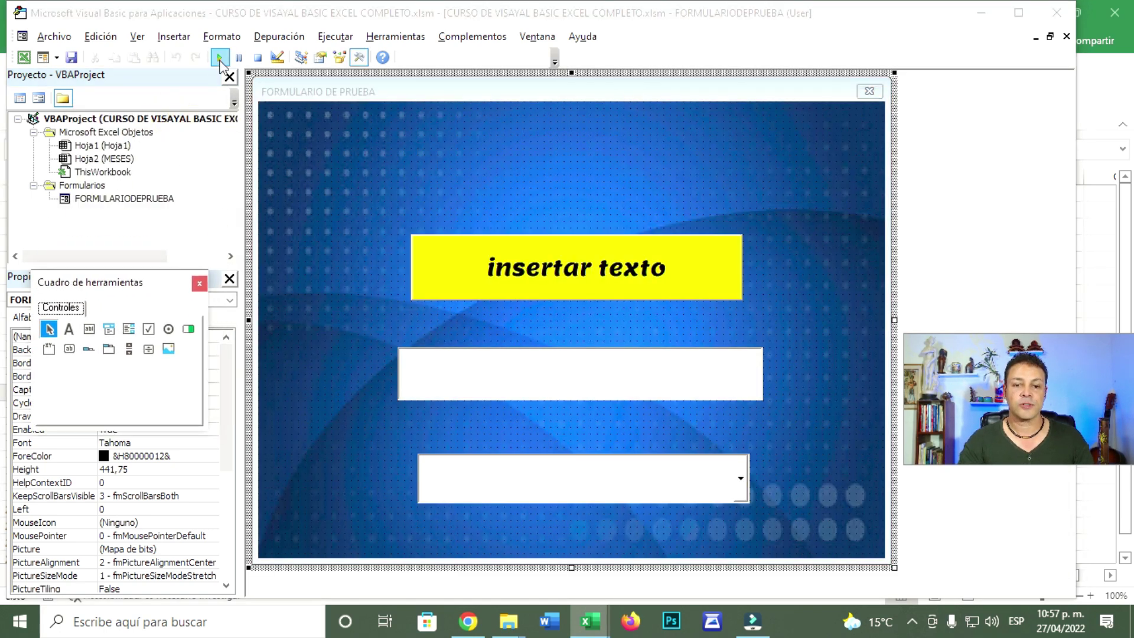
Run the form to confirm 27/04/2022 appears, close it, and show the Toolbox controls.
{"action": "left_click", "coordinate": [219, 58]}
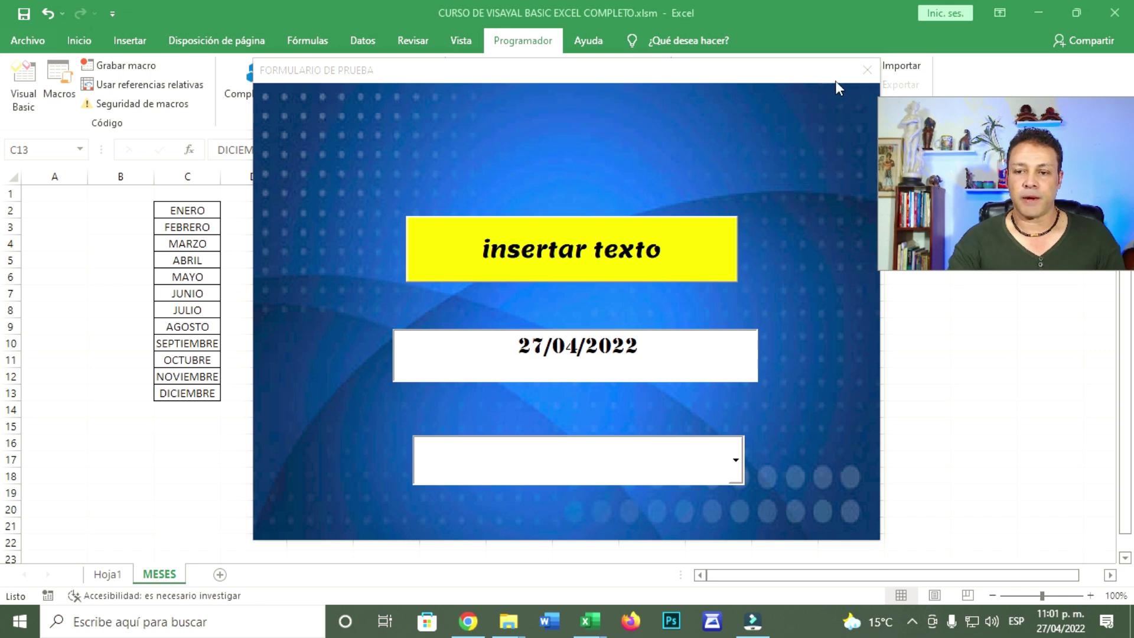
{"action": "left_click", "coordinate": [869, 71]}
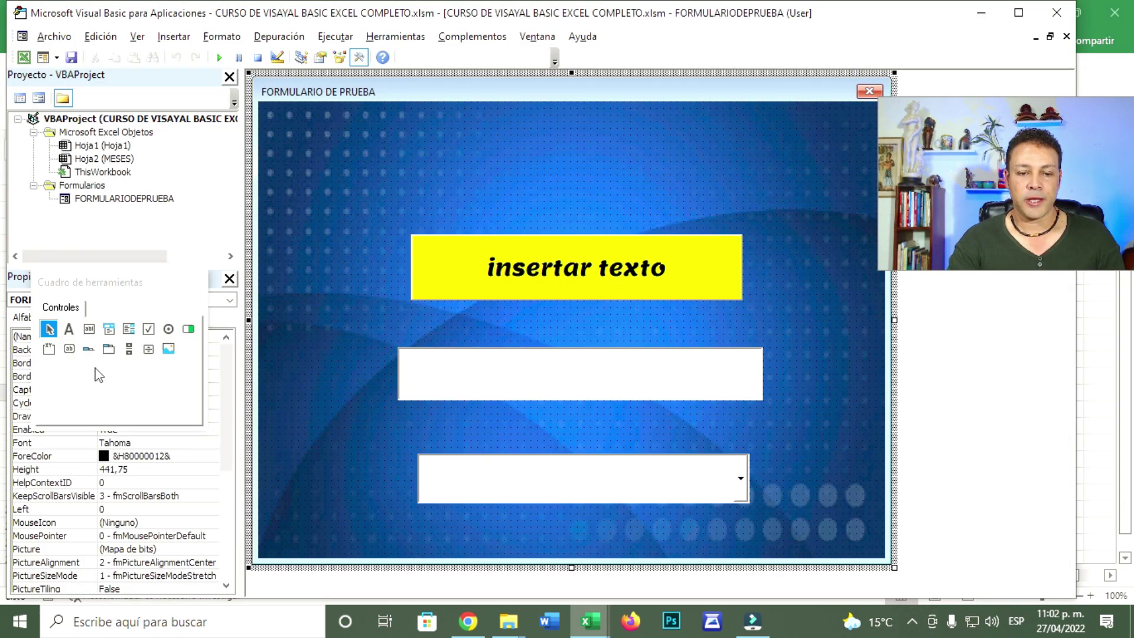
{"action": "left_click", "coordinate": [114, 316]}
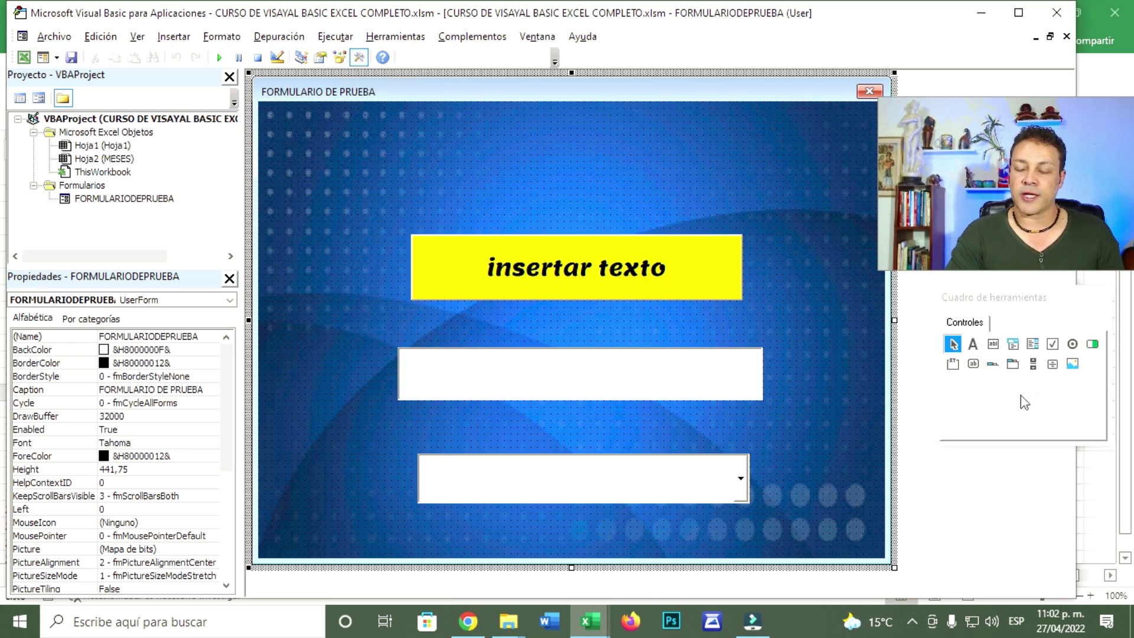
Place an Image control at the form's top-left corner.
{"action": "left_click", "coordinate": [1072, 364]}
{"action": "left_click_drag", "start_coordinate": [981, 413], "coordinate": [432, 224]}
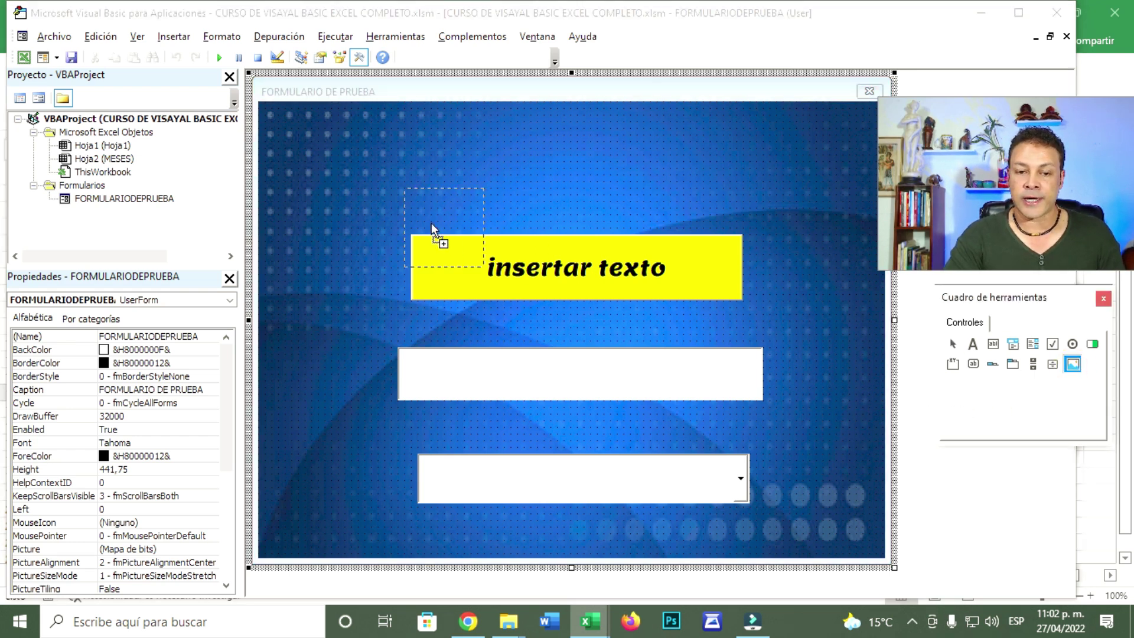
{"action": "left_click_drag", "start_coordinate": [311, 161], "coordinate": [312, 161]}
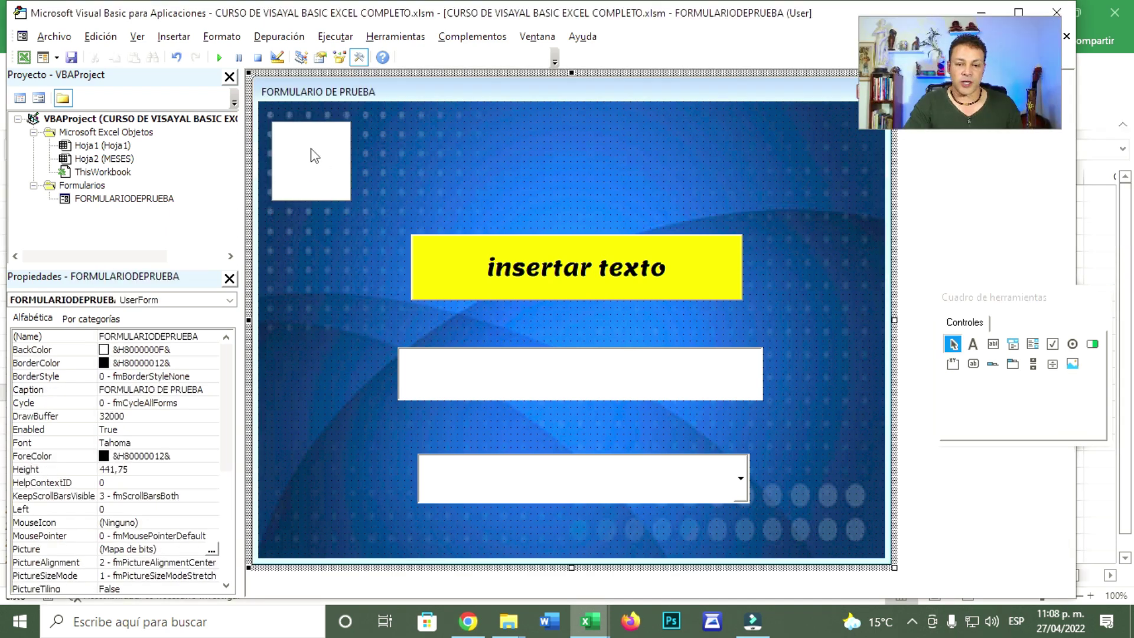
{"action": "left_click", "coordinate": [315, 155]}
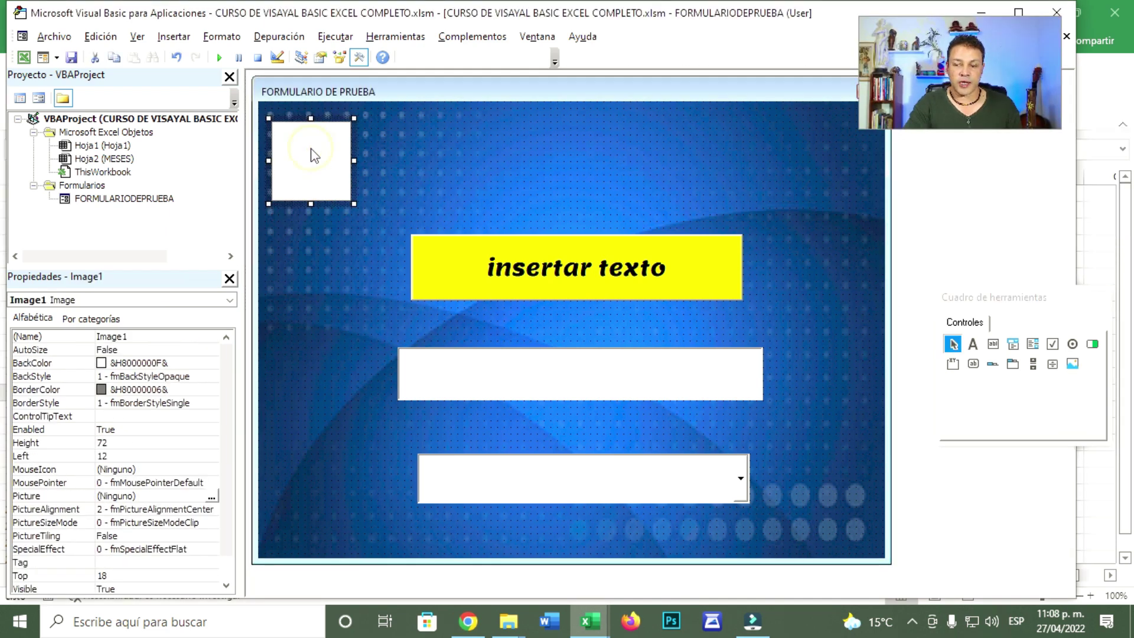
Start loading a picture through Image1's Picture property, then bring Chrome forward.
{"action": "left_click", "coordinate": [47, 497]}
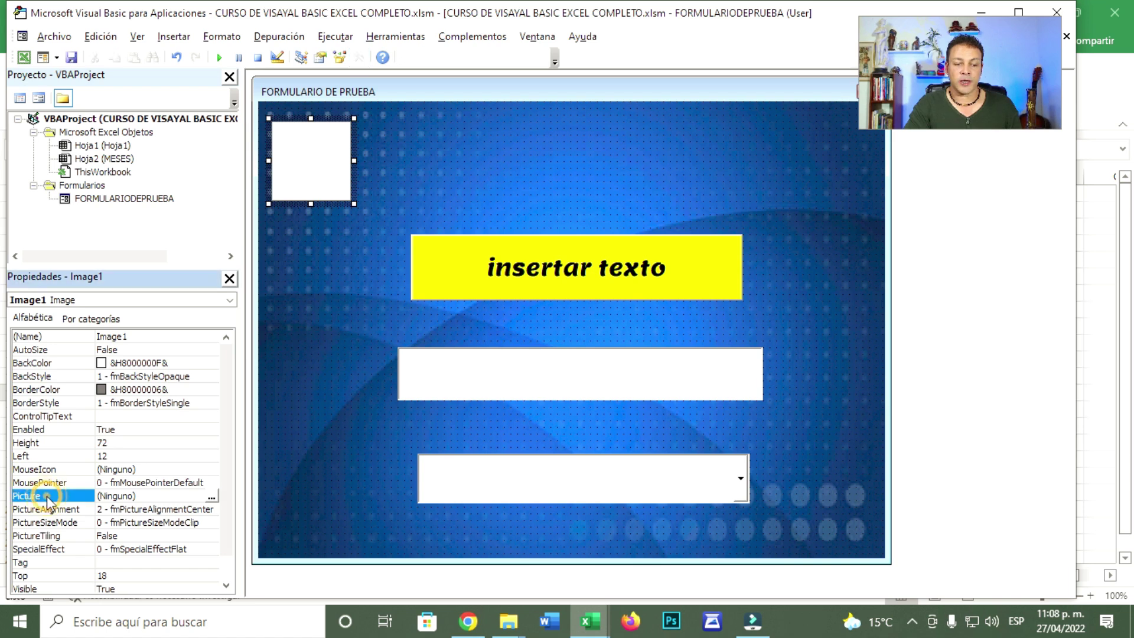
{"action": "left_click", "coordinate": [212, 500]}
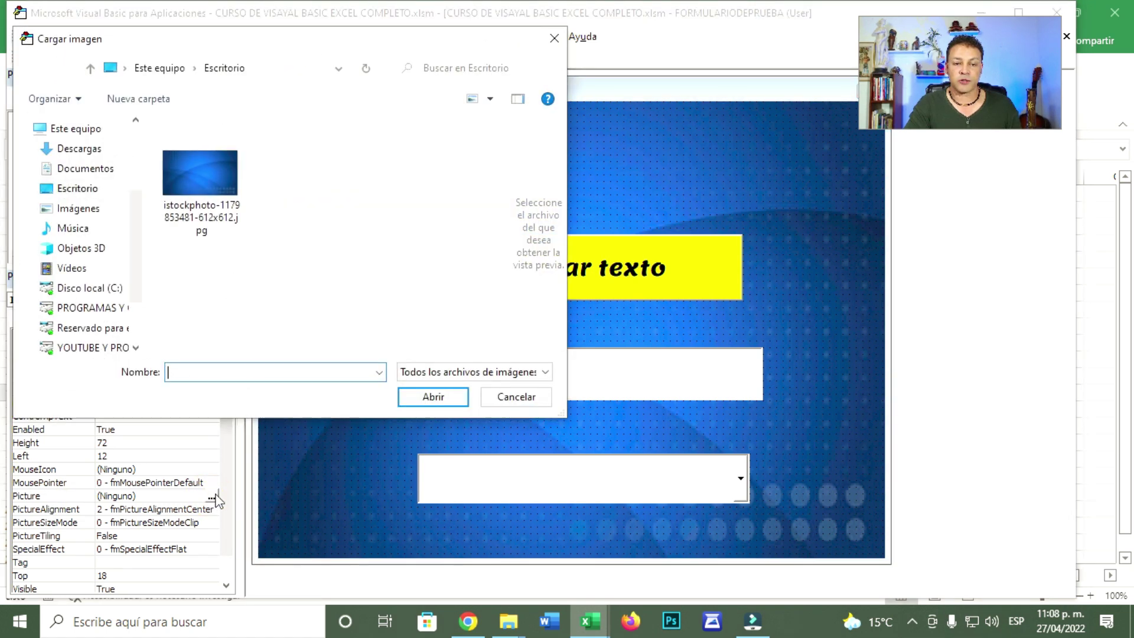
{"action": "left_click", "coordinate": [471, 627]}
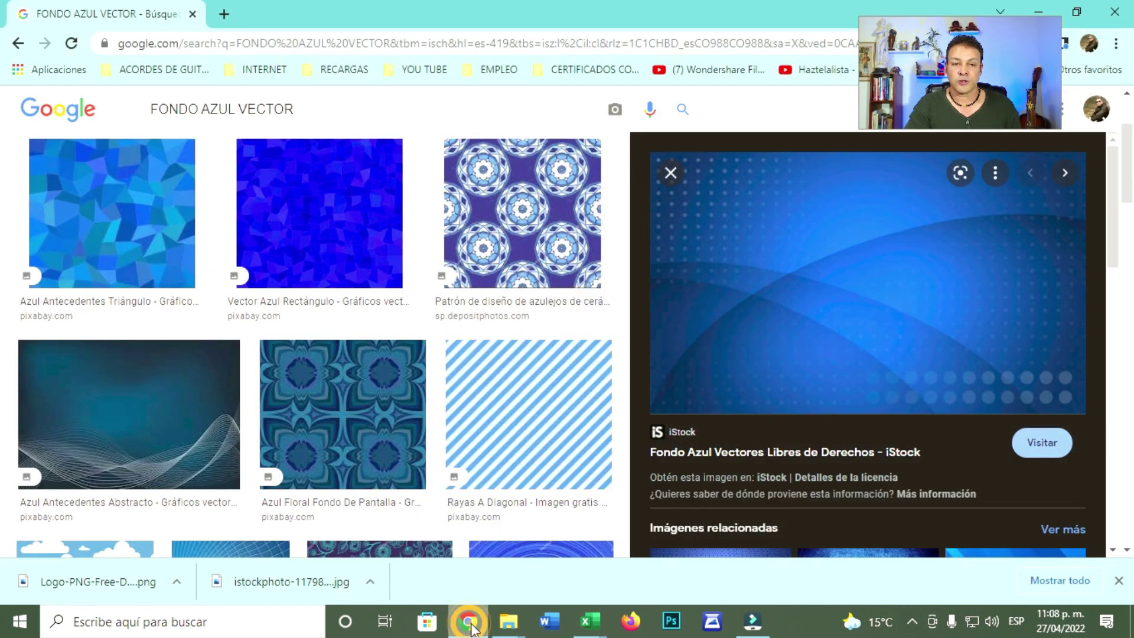
Search Google Images for 'logo whatsapp JPG' in a new tab.
{"action": "left_click", "coordinate": [224, 14]}
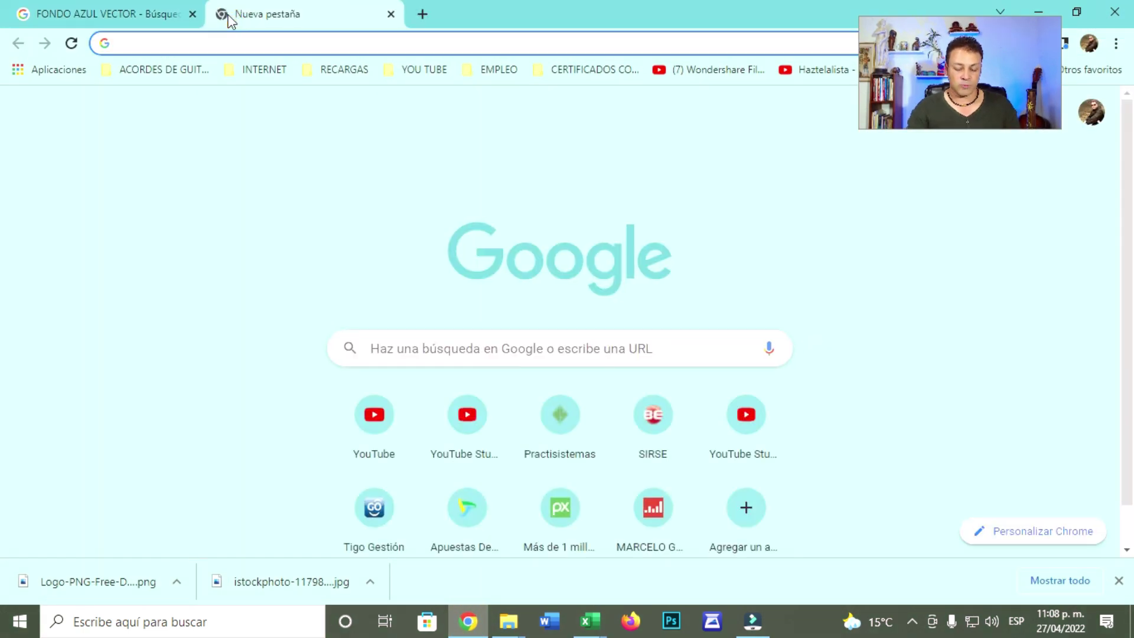
{"action": "type", "text": "LOGO WHATsapp png"}
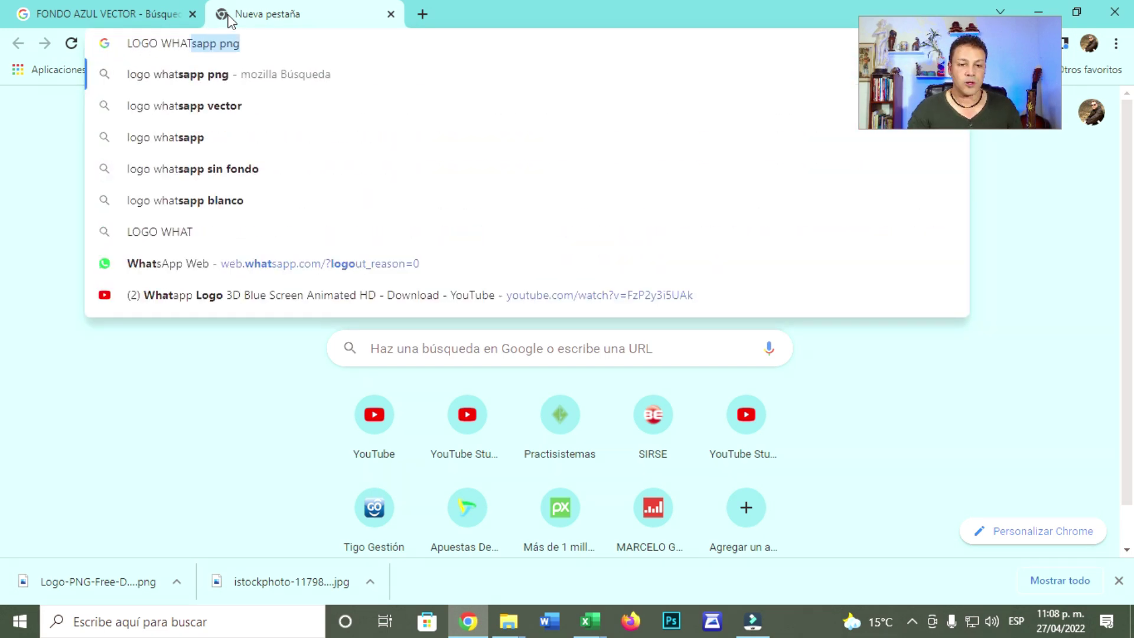
{"action": "left_click", "coordinate": [186, 140]}
{"action": "left_click", "coordinate": [271, 126]}
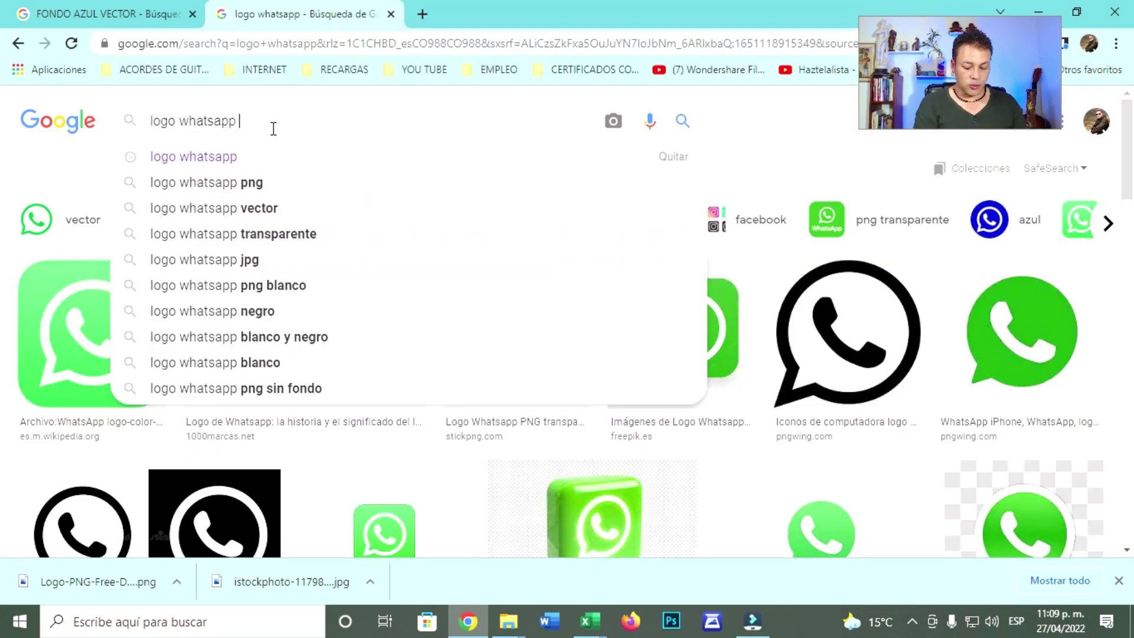
{"action": "type", "text": "JP"}
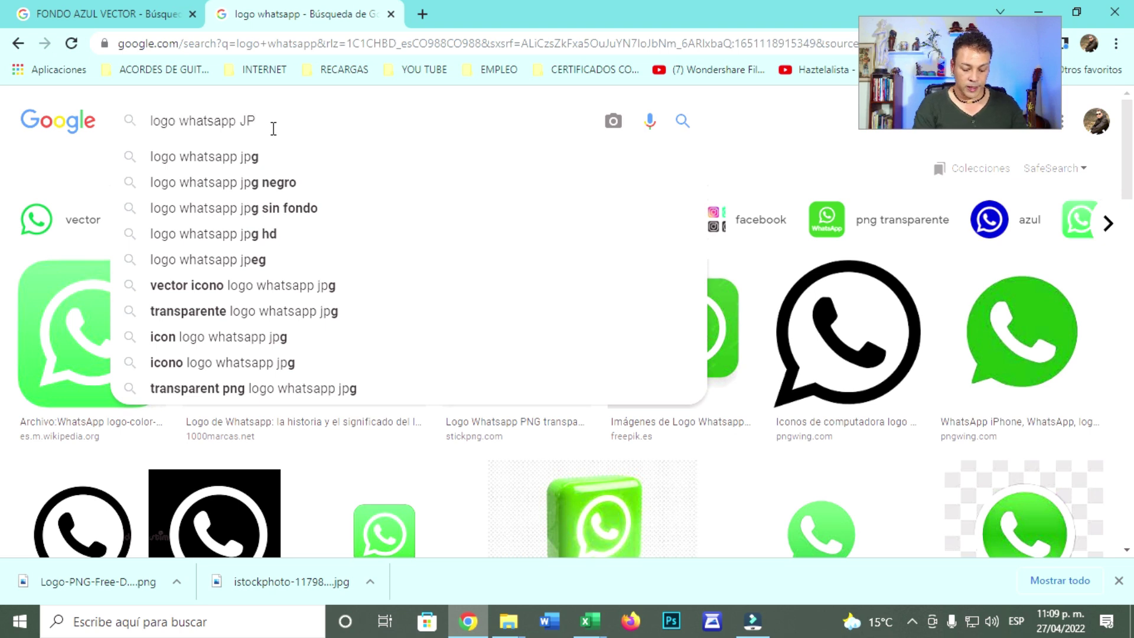
{"action": "type", "text": "G"}
{"action": "key", "text": "Return"}
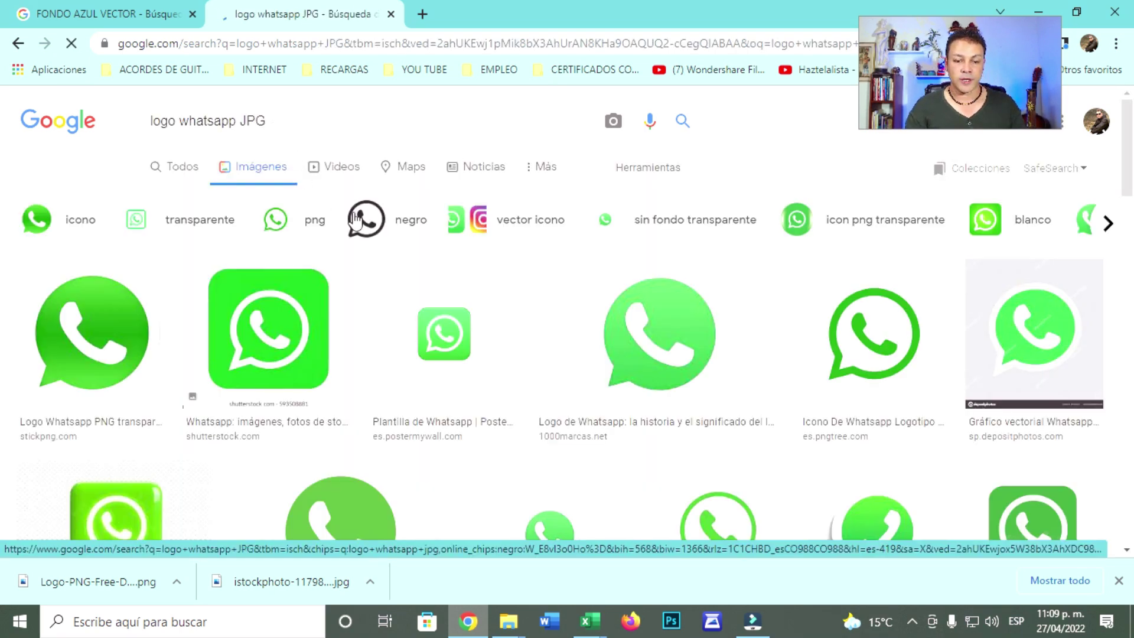
Preview logo results and save the chosen one as WhatsApp-logo.jpg on Escritorio.
{"action": "left_click", "coordinate": [260, 301]}
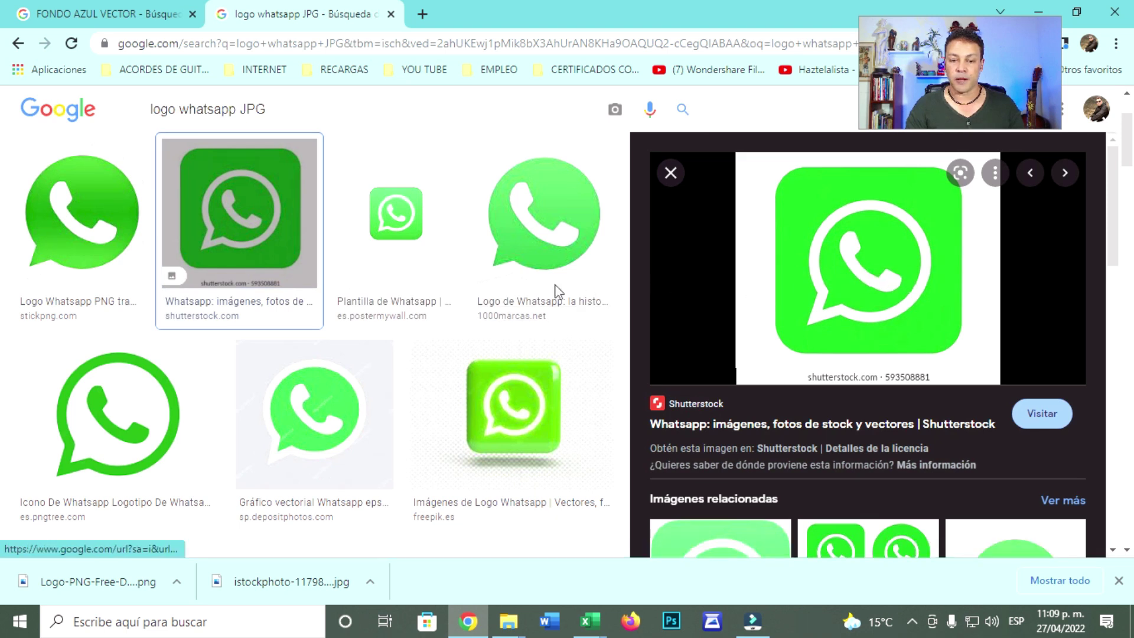
{"action": "left_click", "coordinate": [117, 218]}
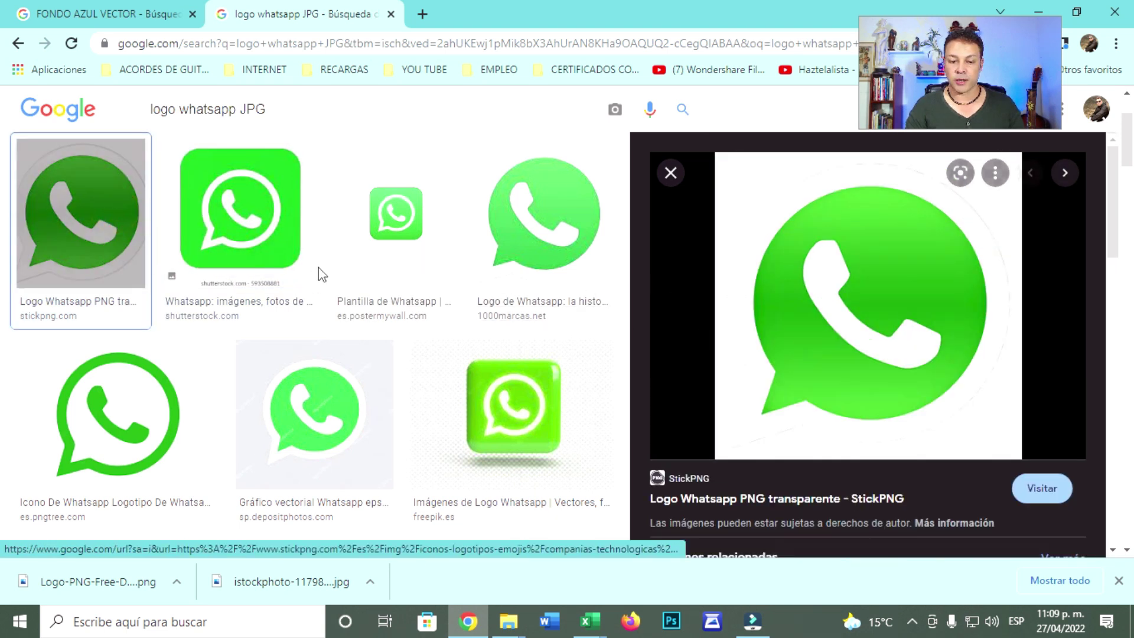
{"action": "left_click", "coordinate": [488, 257]}
{"action": "right_click", "coordinate": [813, 291]}
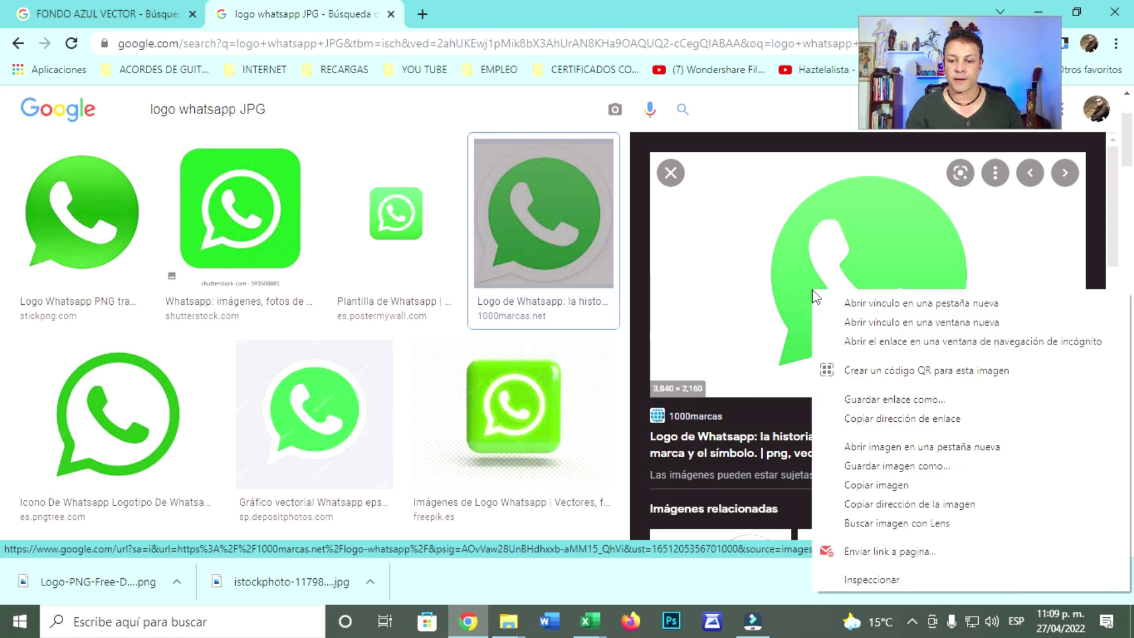
{"action": "left_click", "coordinate": [904, 466]}
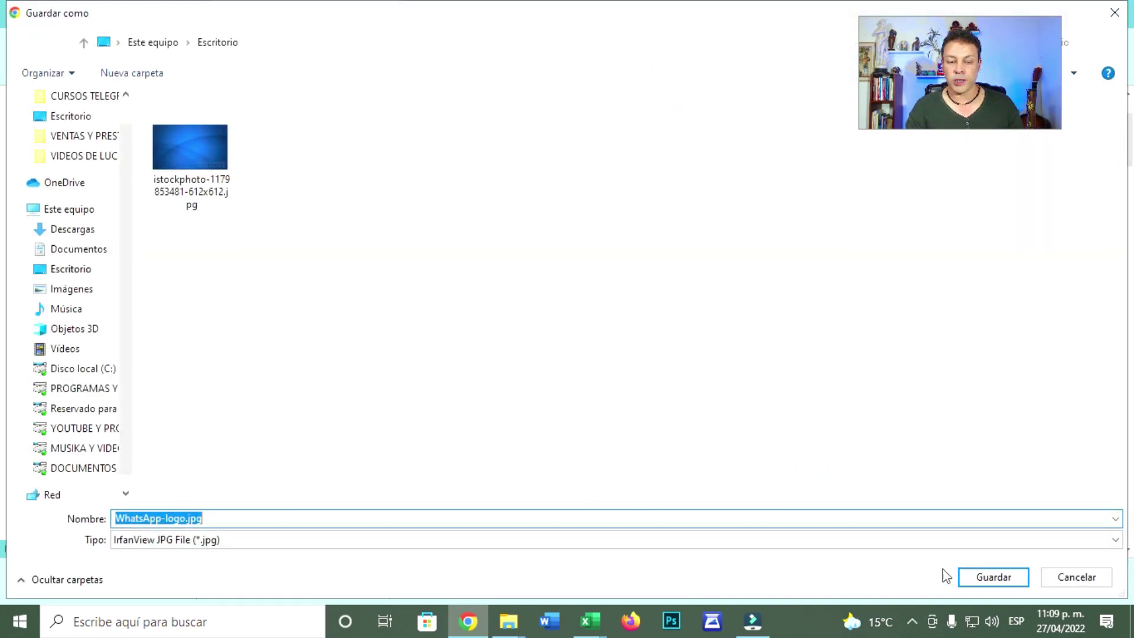
{"action": "left_click", "coordinate": [231, 522]}
{"action": "left_click_drag", "start_coordinate": [220, 517], "coordinate": [187, 517]}
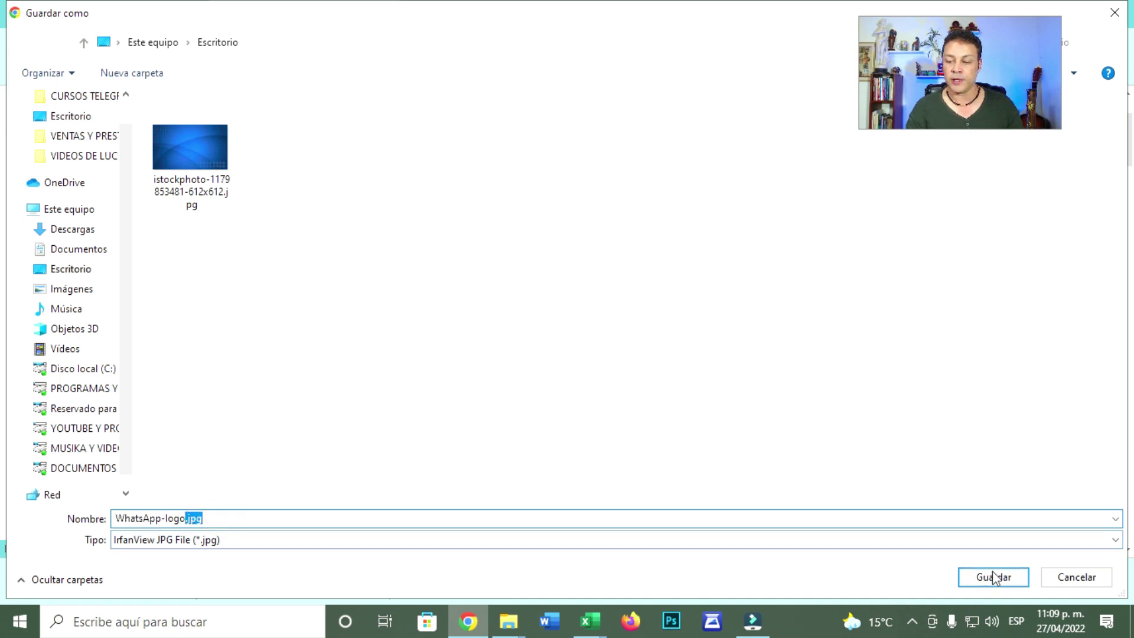
{"action": "left_click", "coordinate": [994, 578]}
Load WhatsApp-logo.jpg into Image1, set PictureSizeMode to 1 - fmPictureSizeModeStretch, and widen the box.
{"action": "left_click", "coordinate": [1041, 9]}
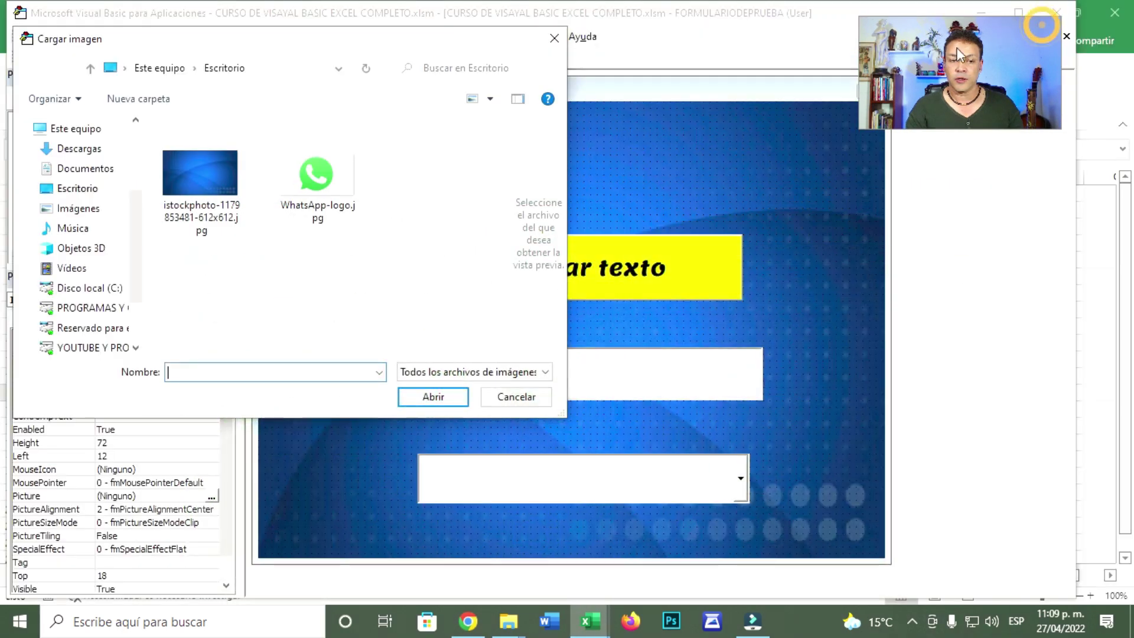
{"action": "mouse_move", "coordinate": [317, 186]}
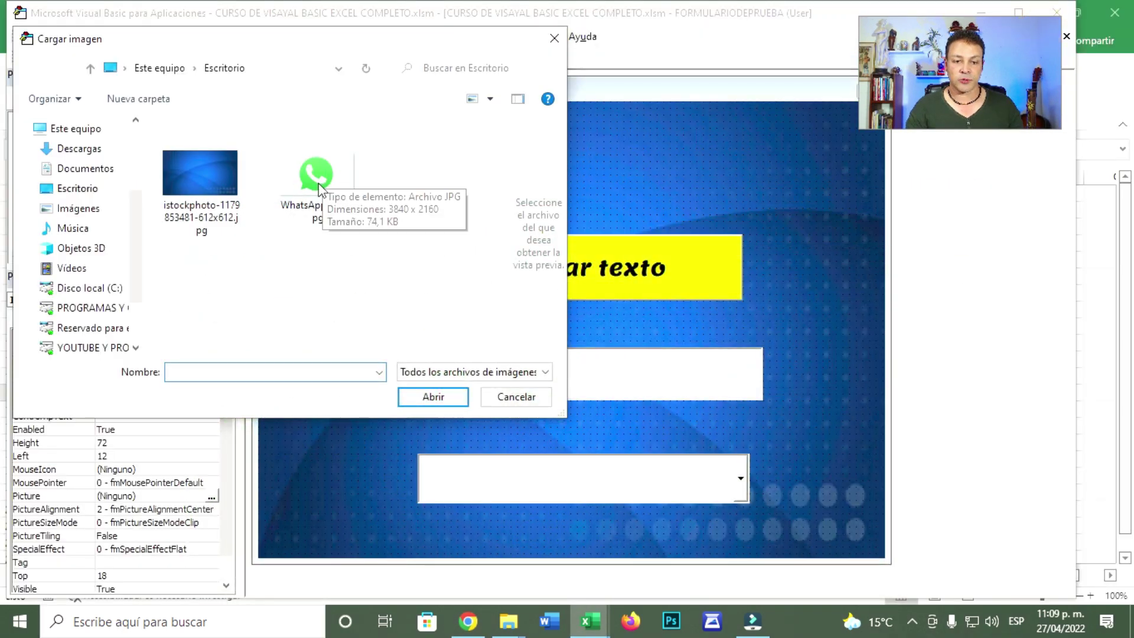
{"action": "double_click", "coordinate": [317, 176]}
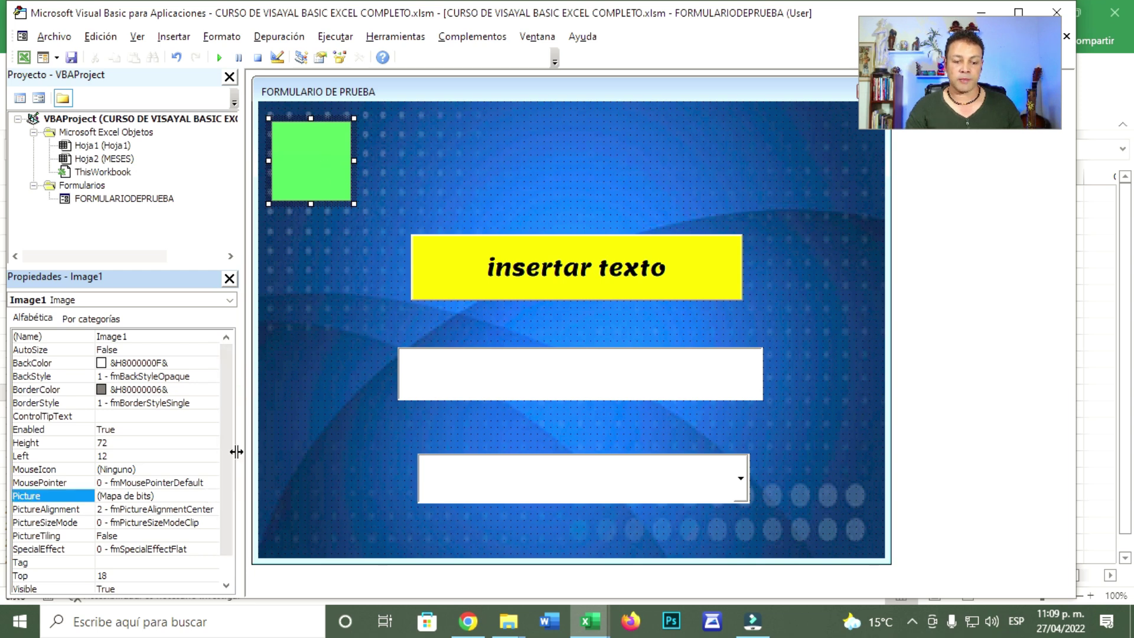
{"action": "left_click_drag", "start_coordinate": [227, 402], "coordinate": [228, 495]}
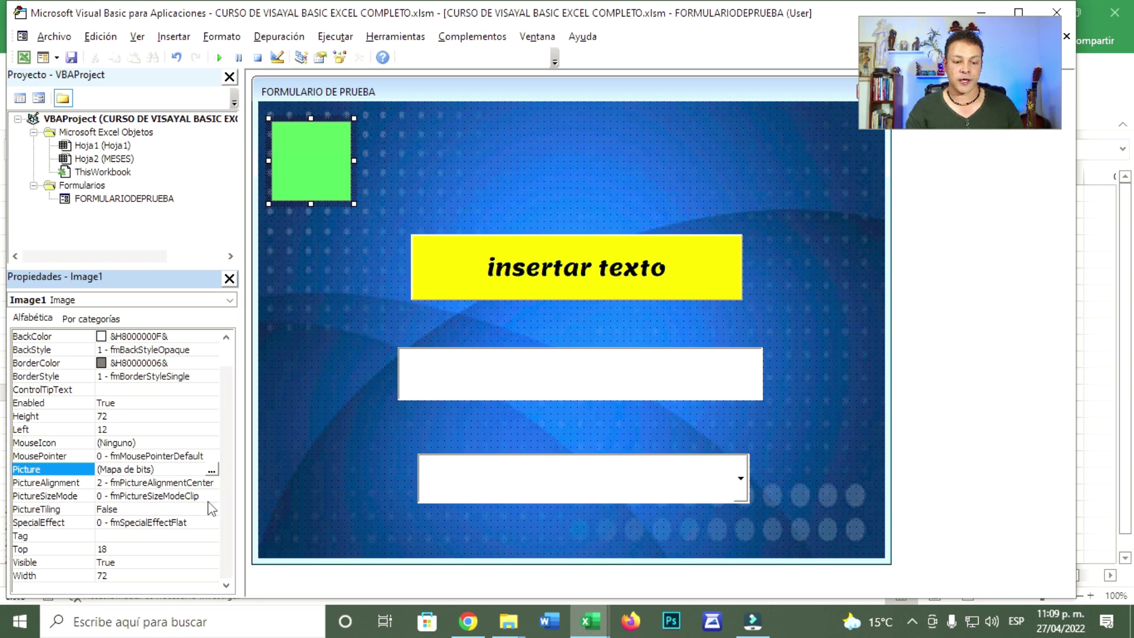
{"action": "left_click", "coordinate": [210, 495]}
{"action": "left_click", "coordinate": [212, 498]}
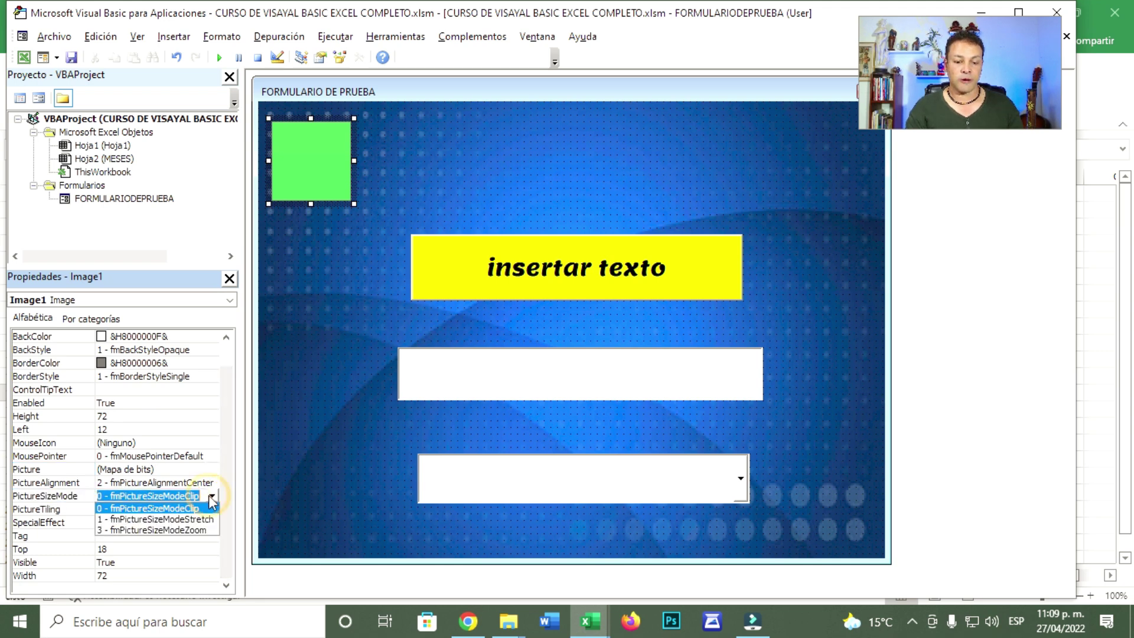
{"action": "left_click", "coordinate": [207, 519]}
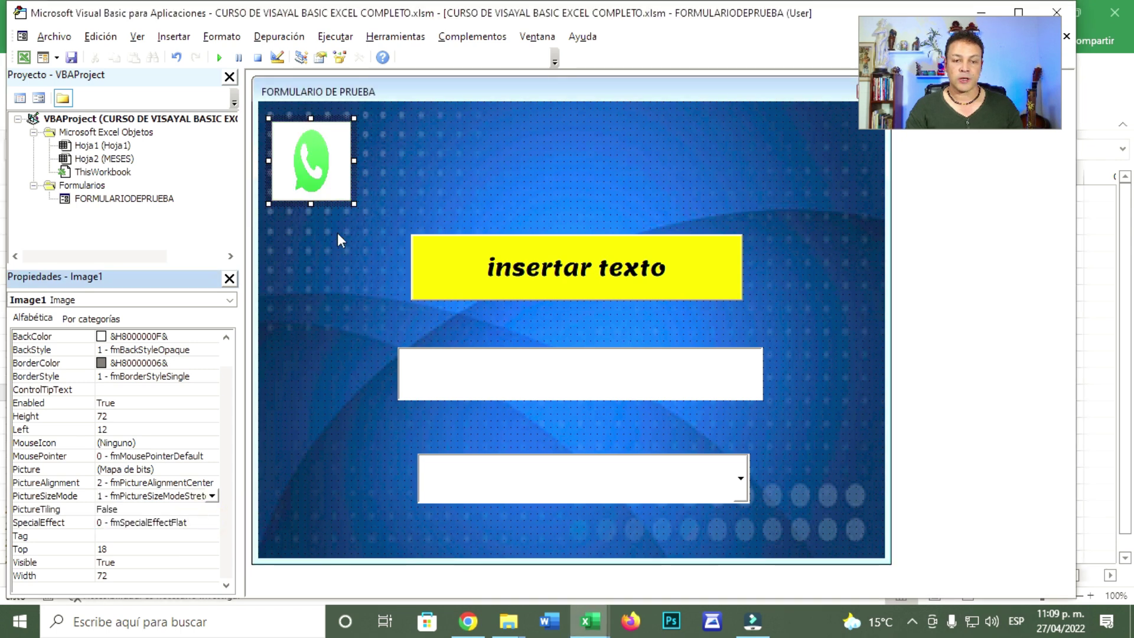
{"action": "mouse_move", "coordinate": [353, 161]}
{"action": "left_mouse_down"}
{"action": "mouse_move", "coordinate": [420, 218]}
{"action": "mouse_move", "coordinate": [571, 168]}
{"action": "left_mouse_up"}
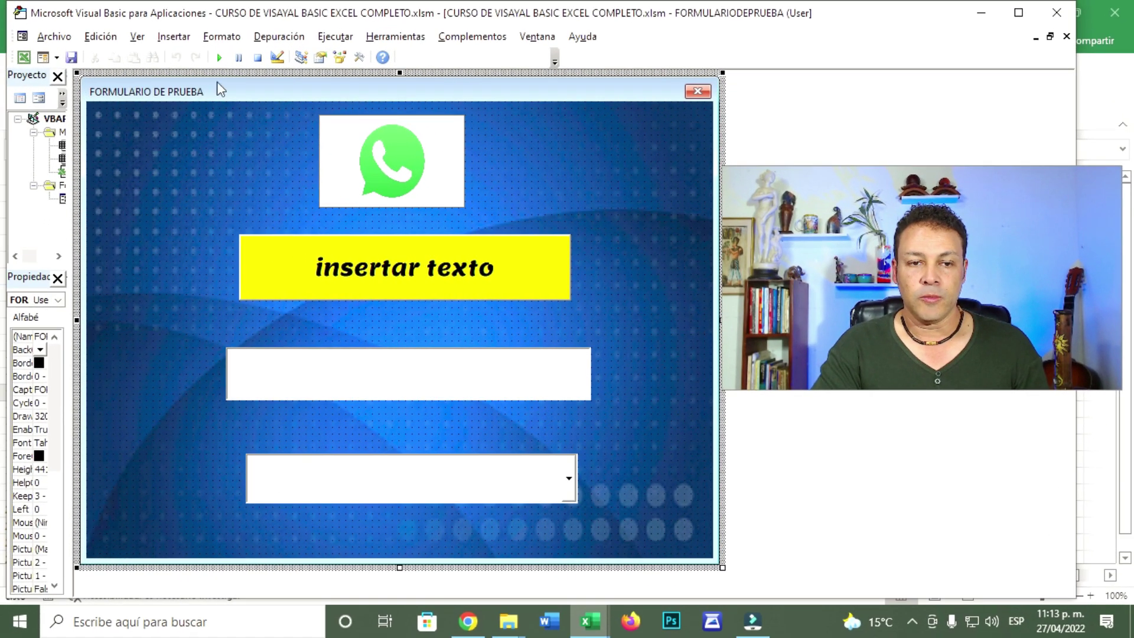
Run the form, pick ABRIL beside the 27/04/2022 date, close it and return to Excel.
{"action": "left_click", "coordinate": [220, 57]}
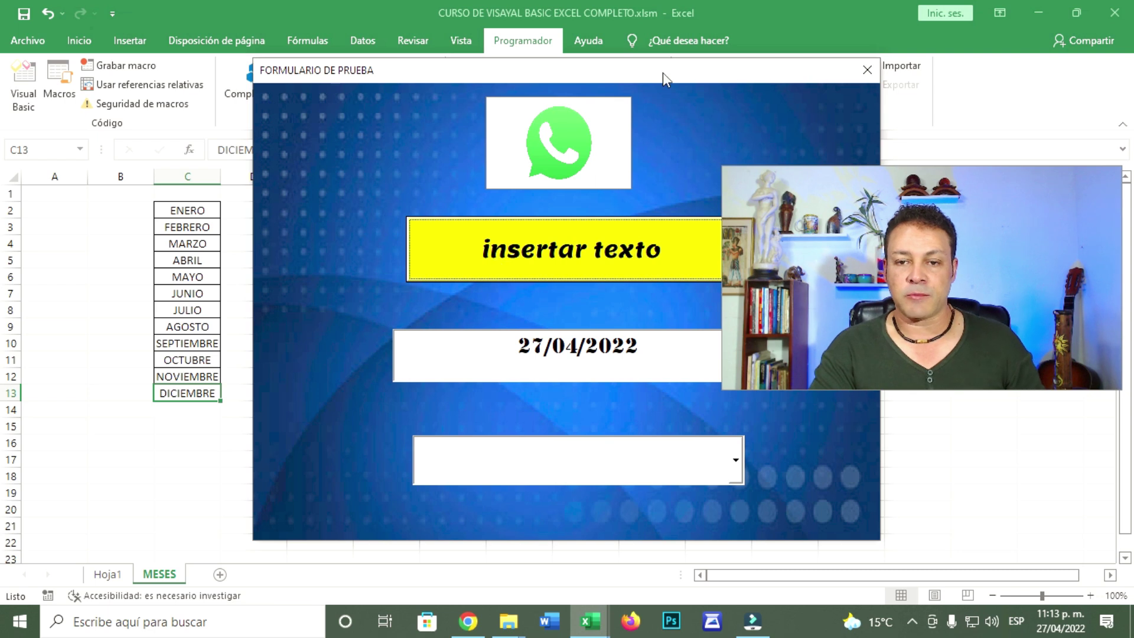
{"action": "left_click_drag", "start_coordinate": [663, 72], "coordinate": [433, 51]}
{"action": "left_click", "coordinate": [443, 324]}
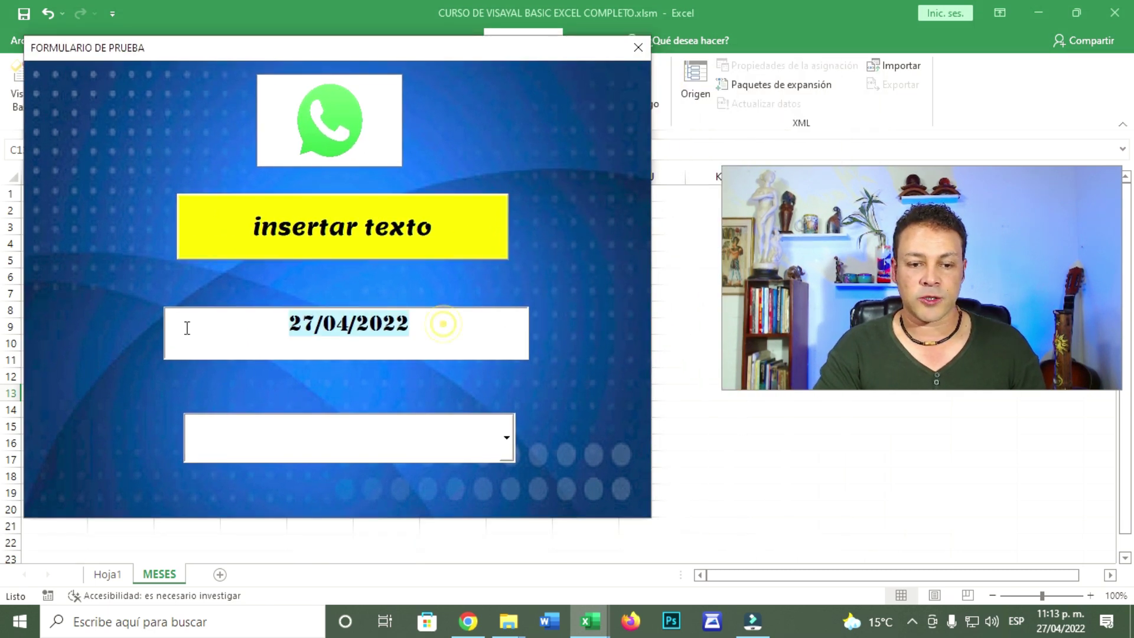
{"action": "left_click", "coordinate": [505, 449]}
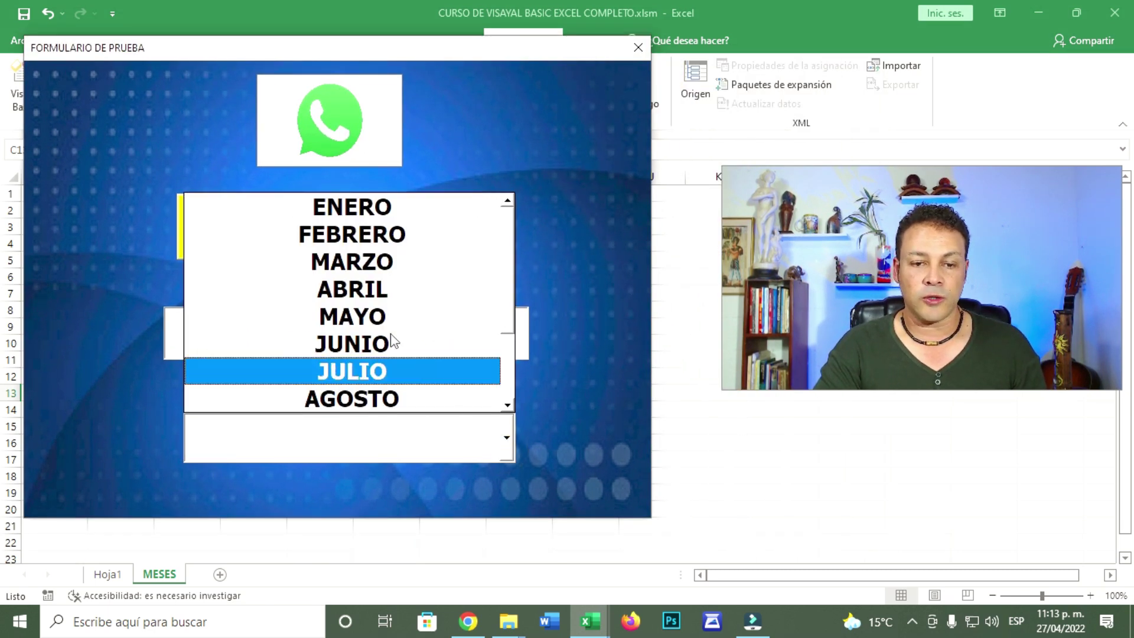
{"action": "left_click", "coordinate": [366, 278]}
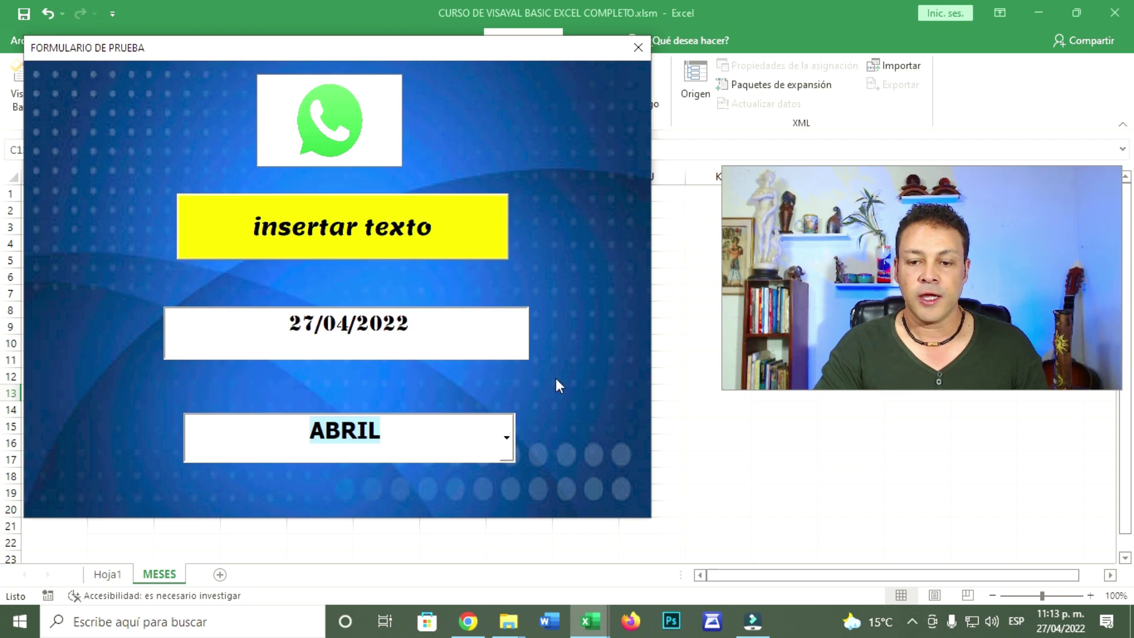
{"action": "left_click_drag", "start_coordinate": [449, 52], "coordinate": [928, 61]}
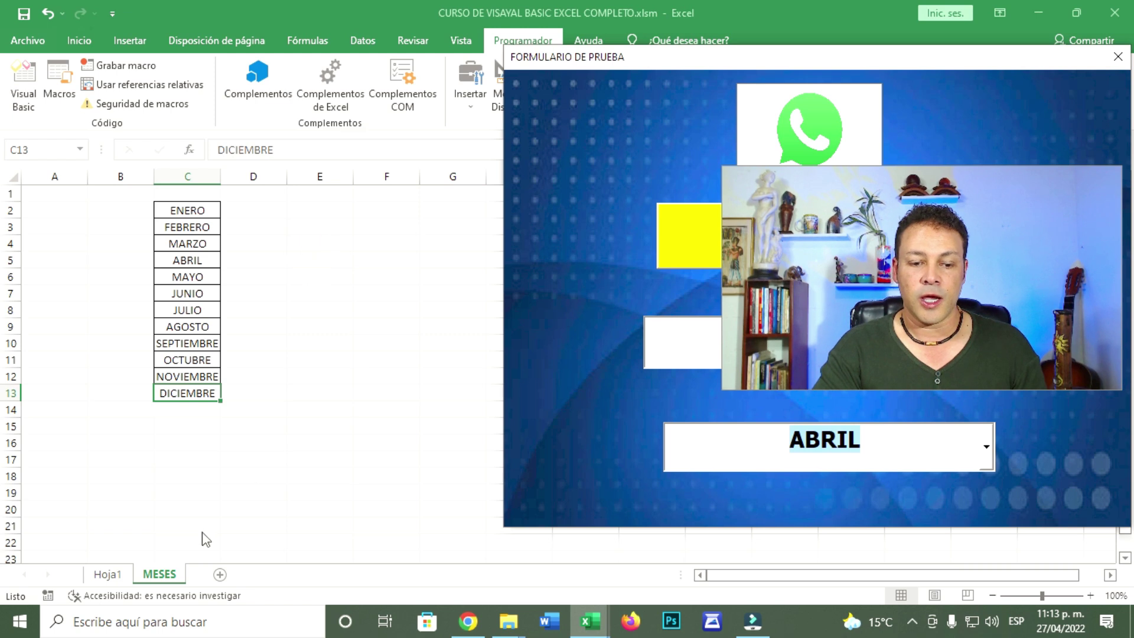
{"action": "left_click_drag", "start_coordinate": [1013, 68], "coordinate": [653, 91]}
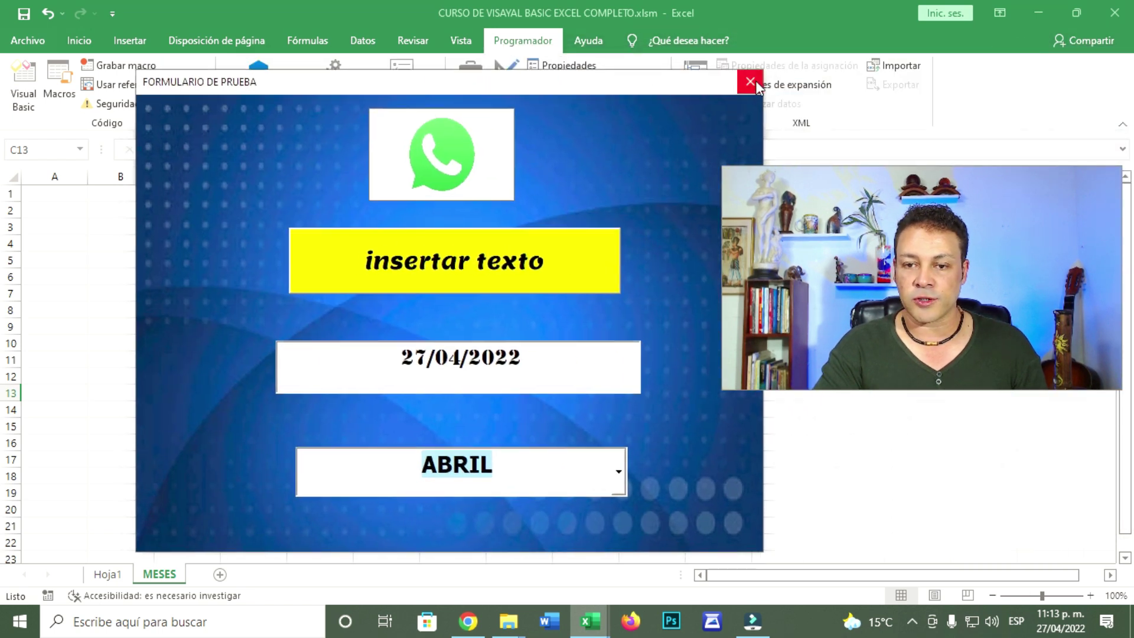
{"action": "left_click", "coordinate": [750, 81]}
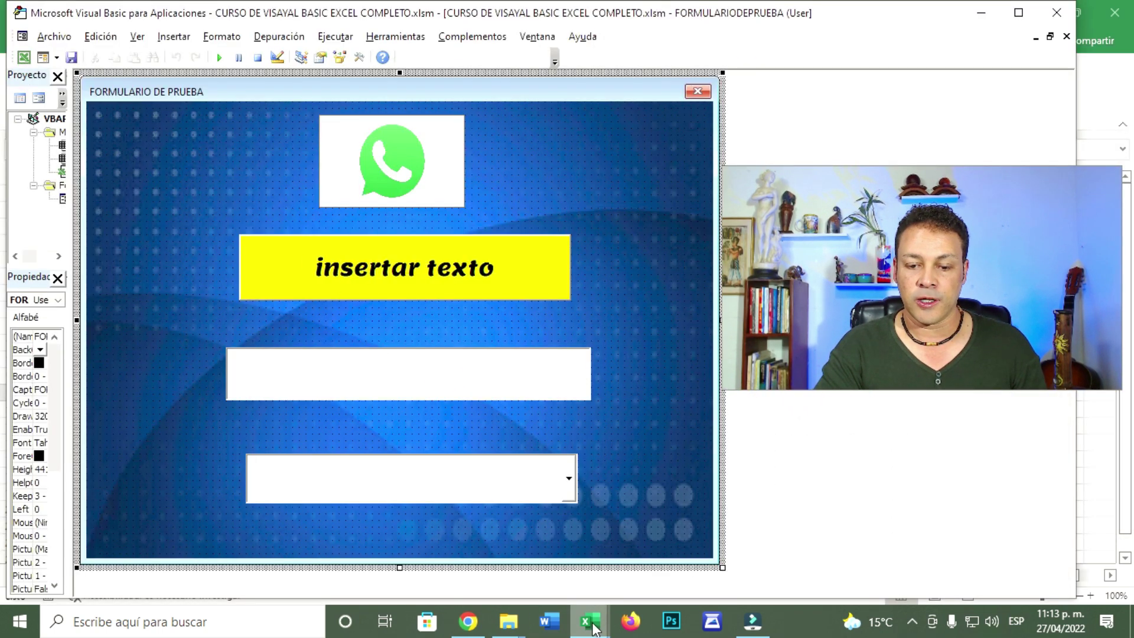
{"action": "mouse_move", "coordinate": [588, 622]}
{"action": "left_click", "coordinate": [535, 564]}
Add a new sheet after MESES and rename it DATOS.
{"action": "left_click", "coordinate": [219, 575]}
{"action": "right_click", "coordinate": [223, 579]}
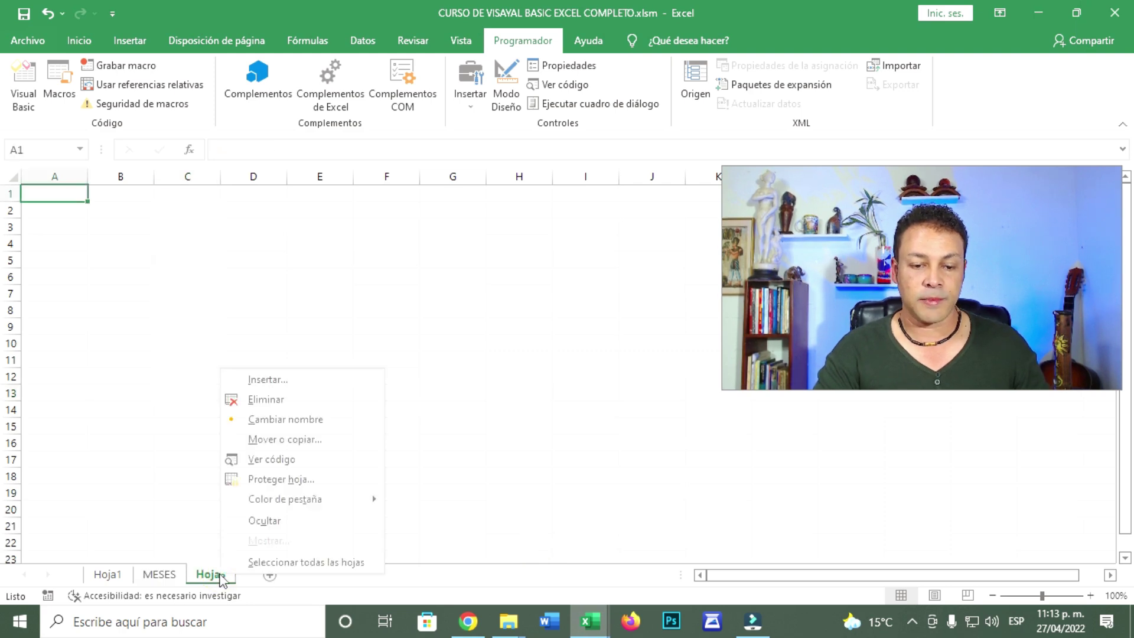
{"action": "left_click", "coordinate": [316, 420]}
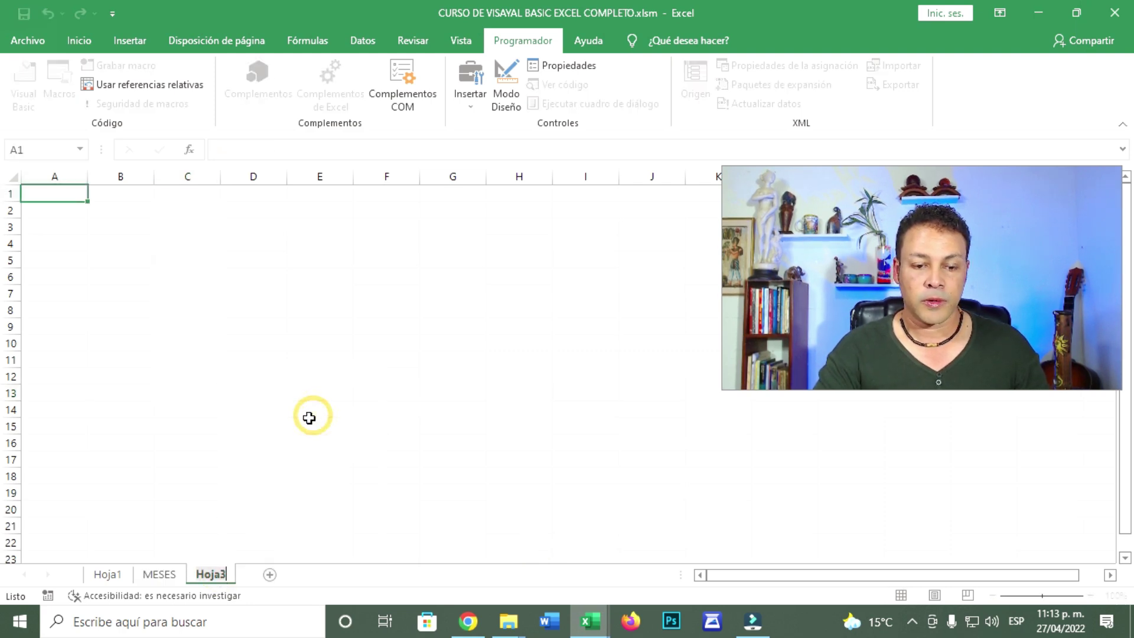
{"action": "left_click", "coordinate": [203, 574]}
{"action": "type", "text": "DATOS"}
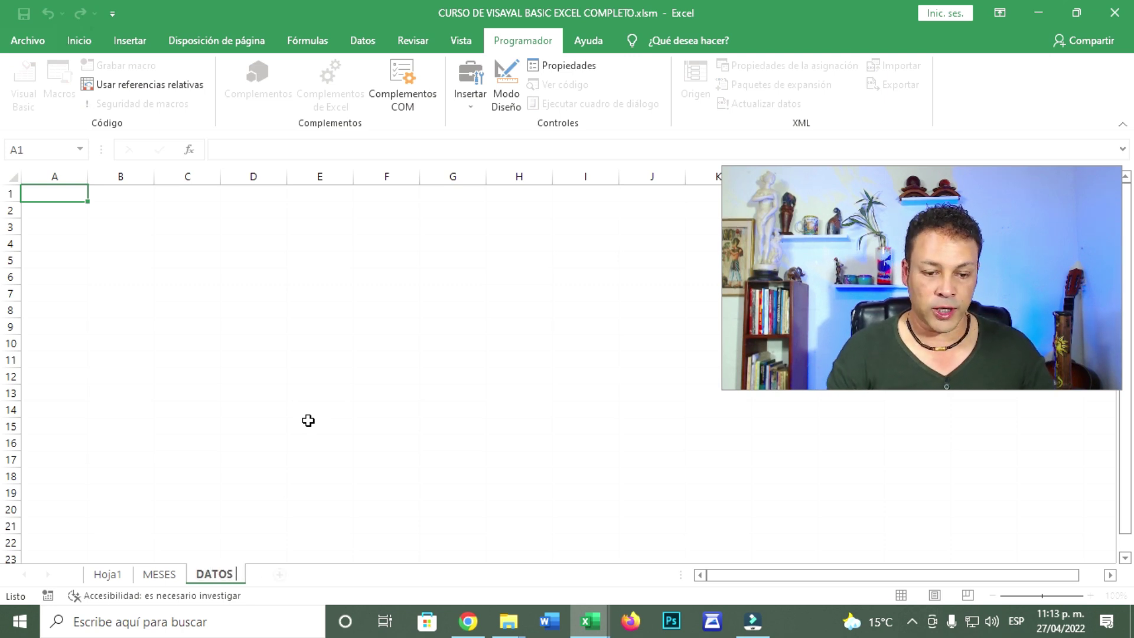
{"action": "left_click", "coordinate": [277, 327]}
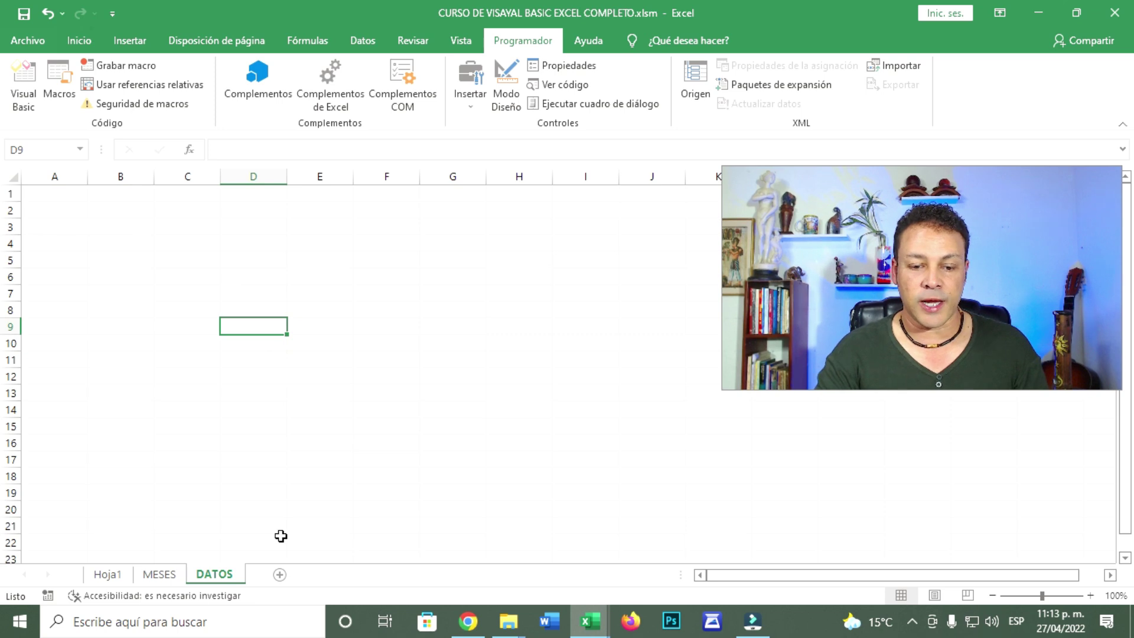
Test the Hoja1 button to confirm the form opens, then return to the DATOS sheet.
{"action": "left_click", "coordinate": [125, 574]}
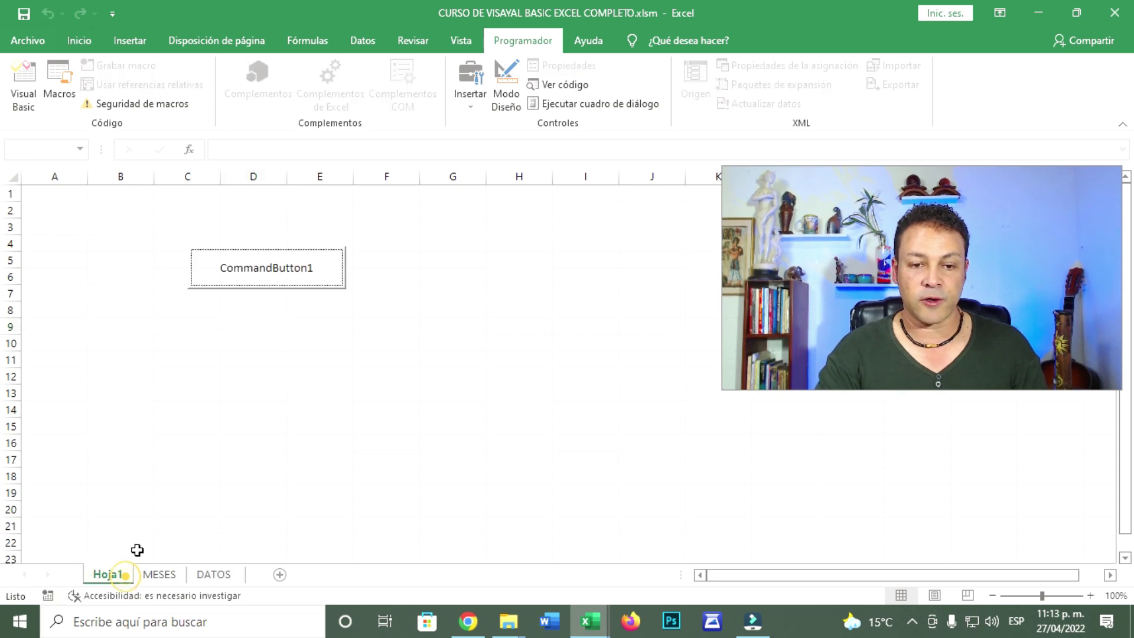
{"action": "left_click", "coordinate": [289, 267]}
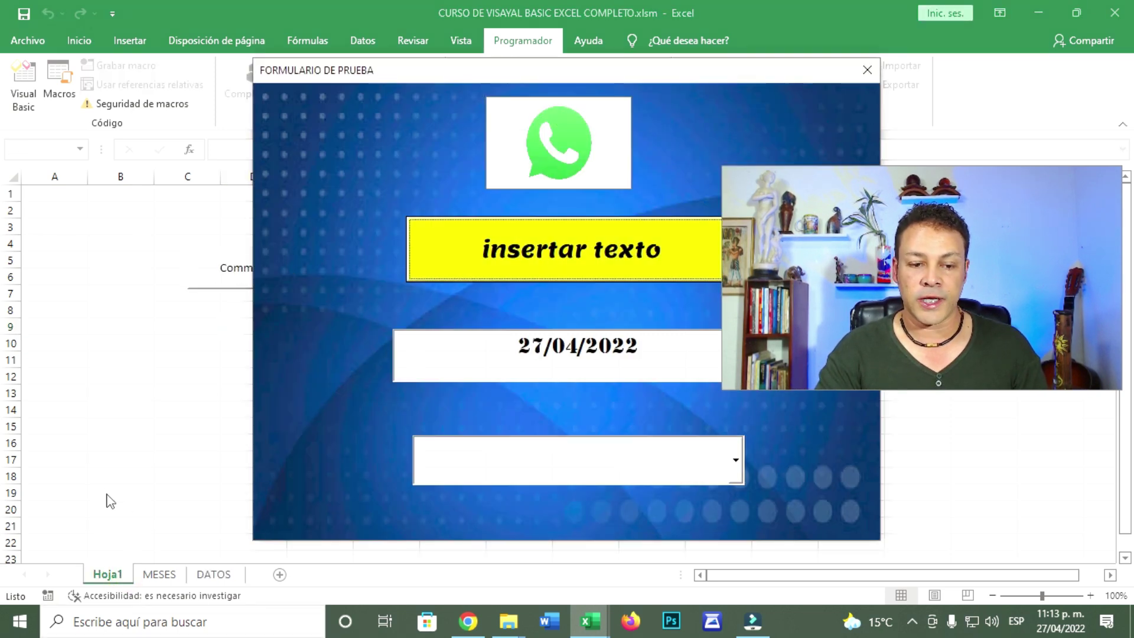
{"action": "left_click", "coordinate": [867, 71]}
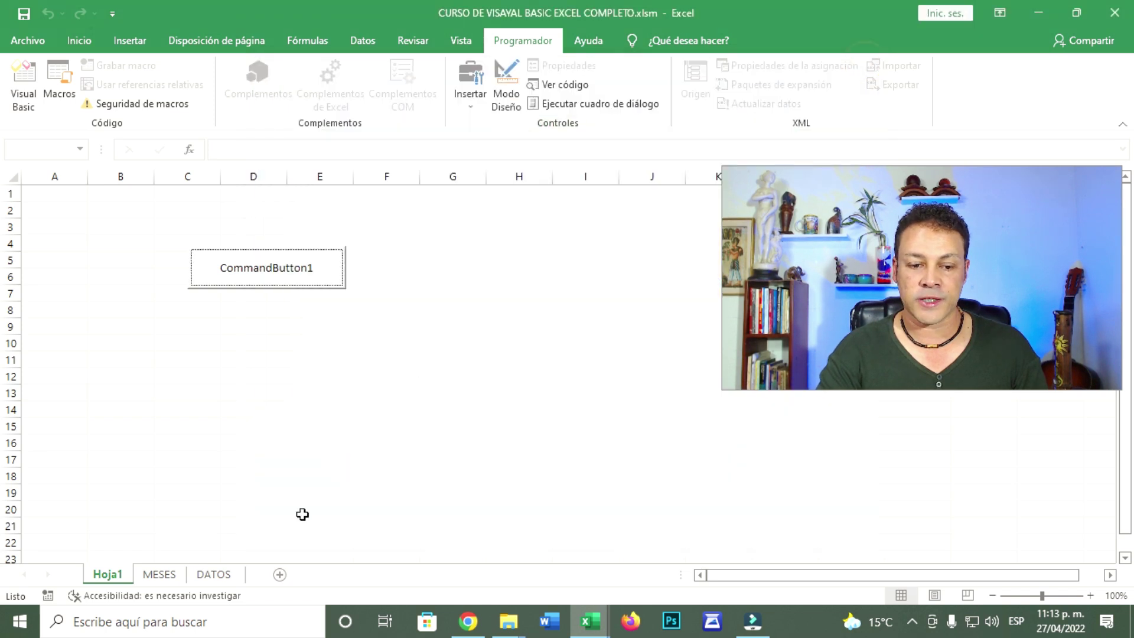
{"action": "left_click", "coordinate": [215, 574]}
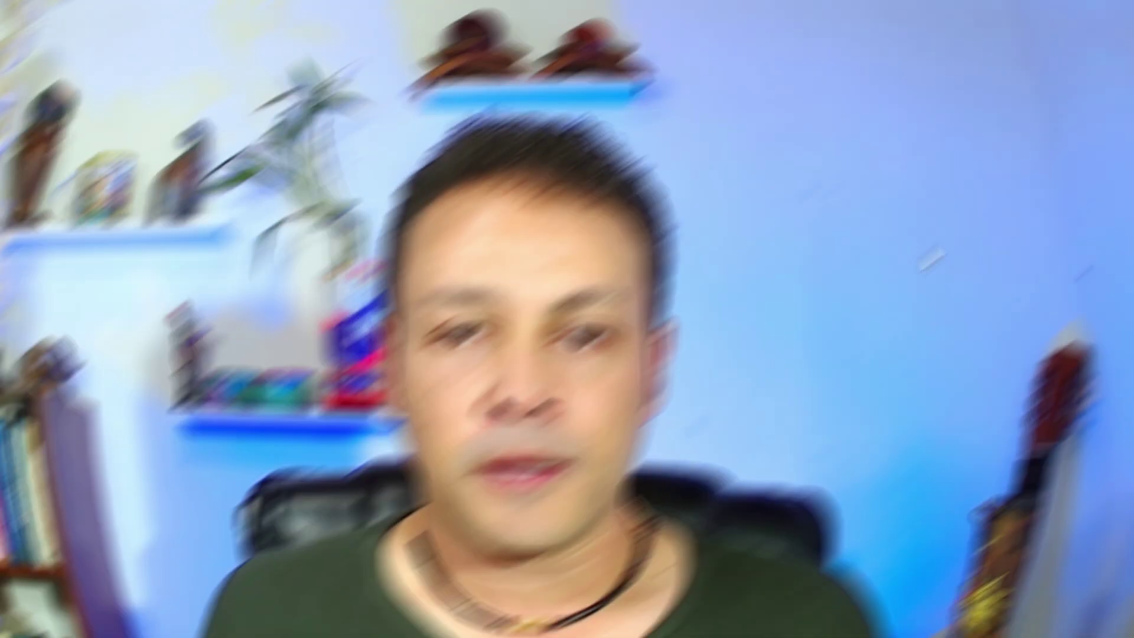